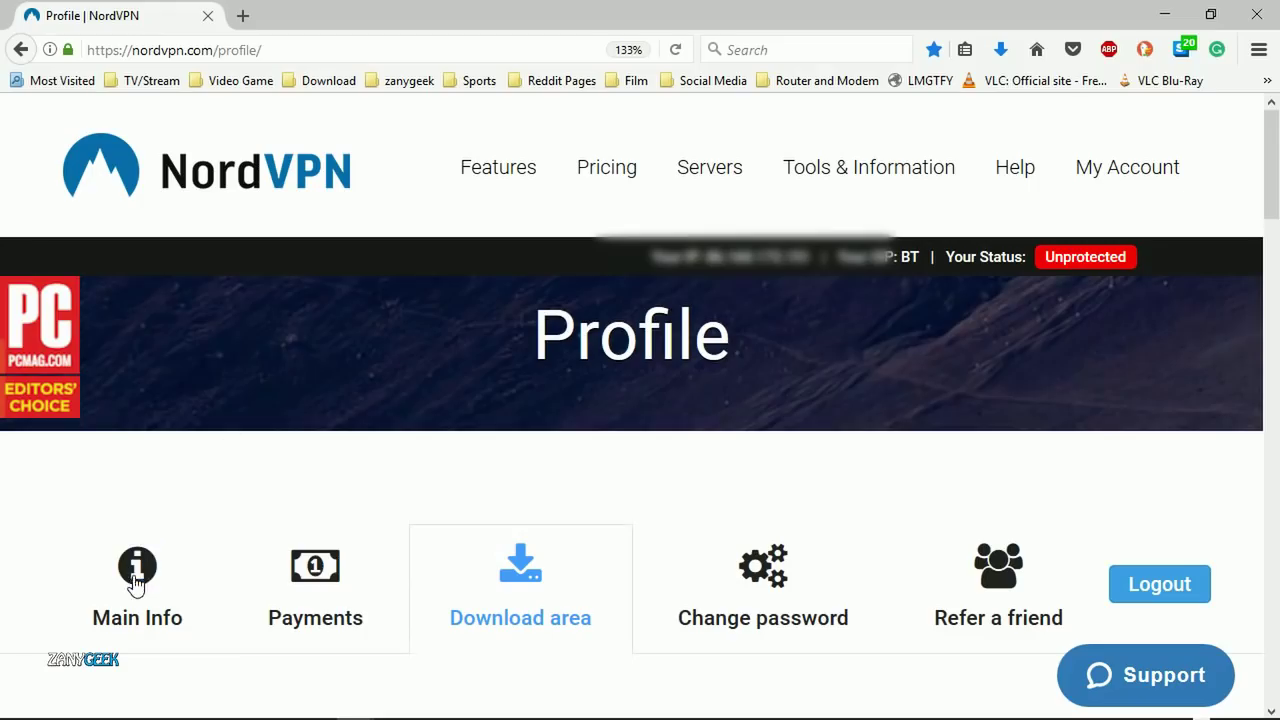
Go to the NordVPN account's download area and scroll to the DD-WRT section.
click(137, 578)
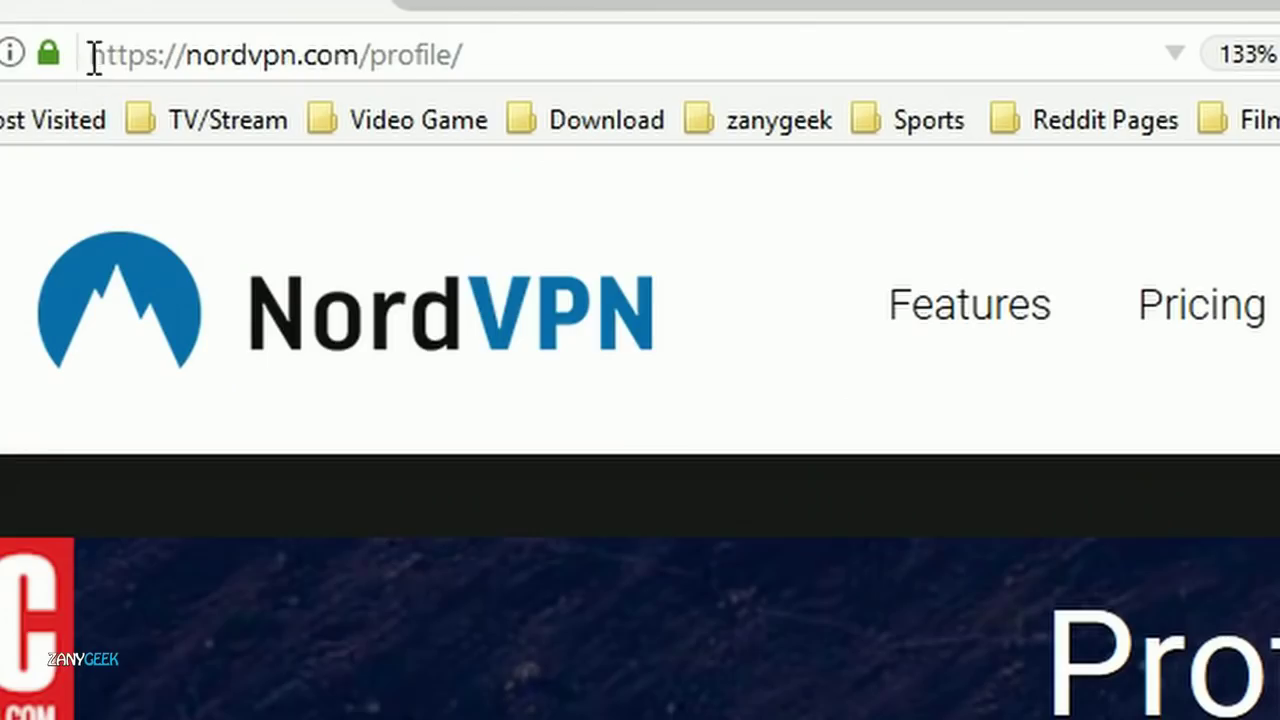
click(261, 50)
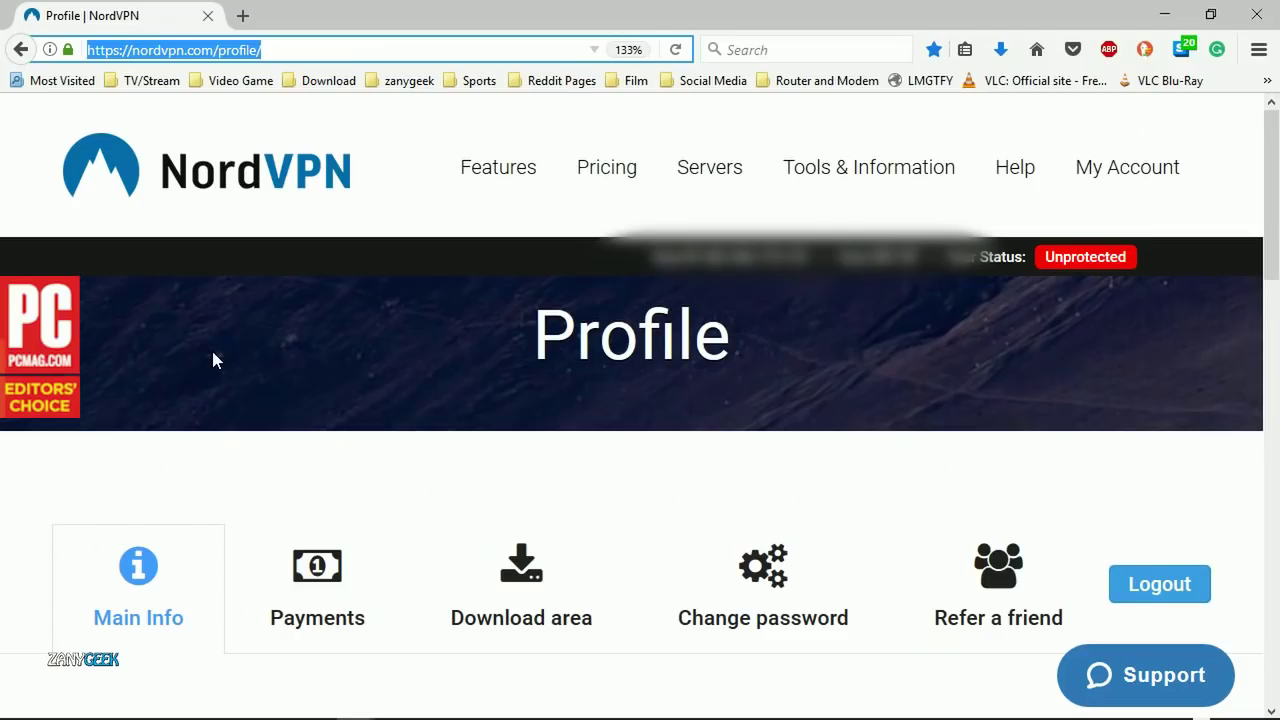
scroll(360, 710, down, 3)
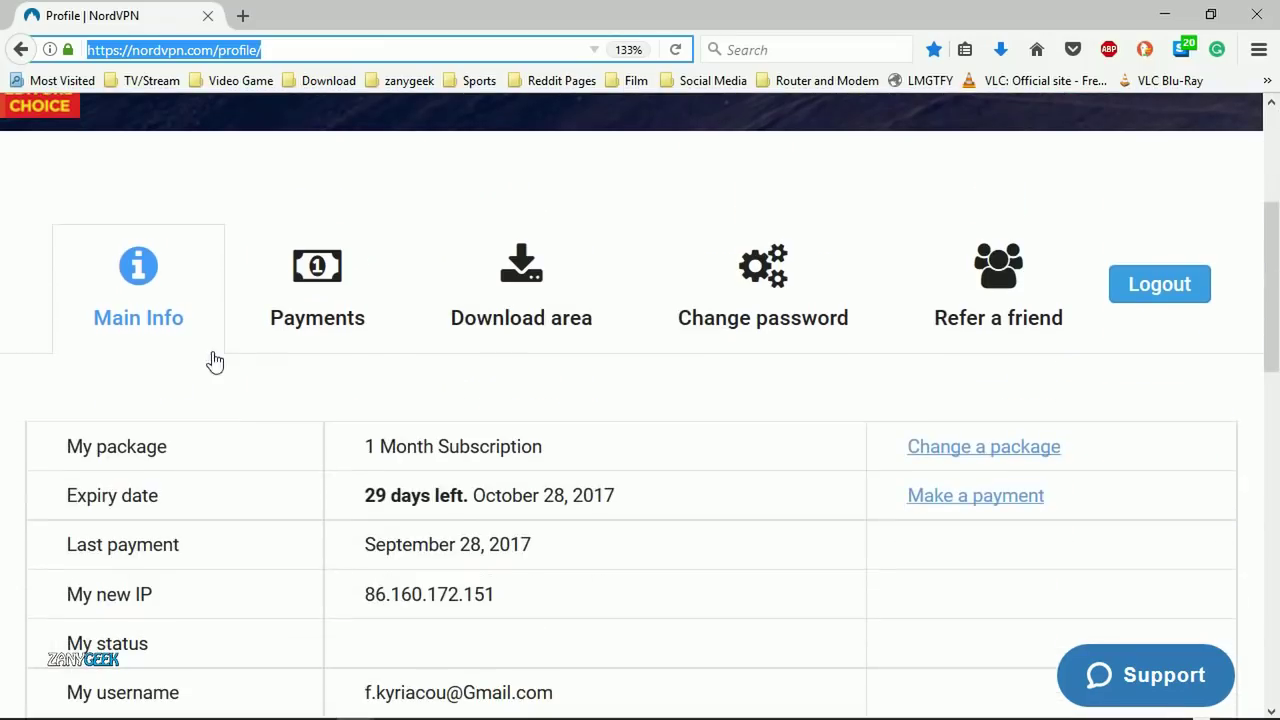
click(506, 317)
scroll(430, 366, down, 5)
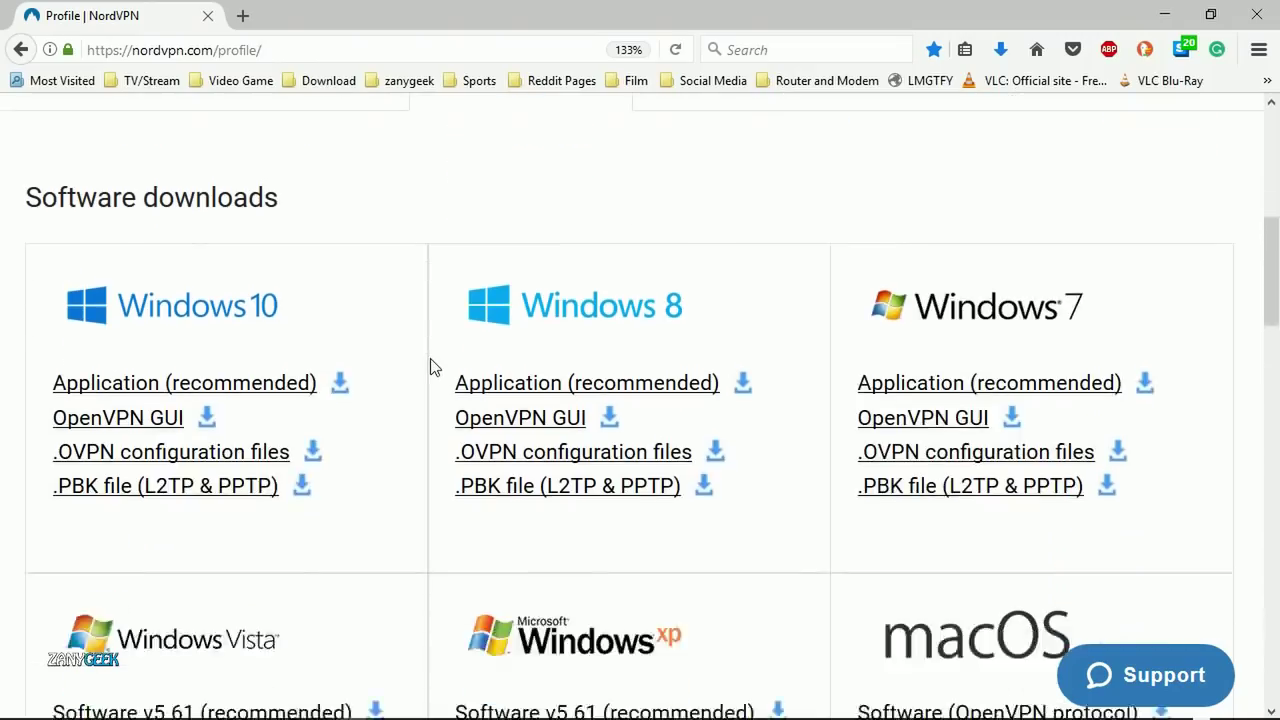
scroll(430, 366, down, 8)
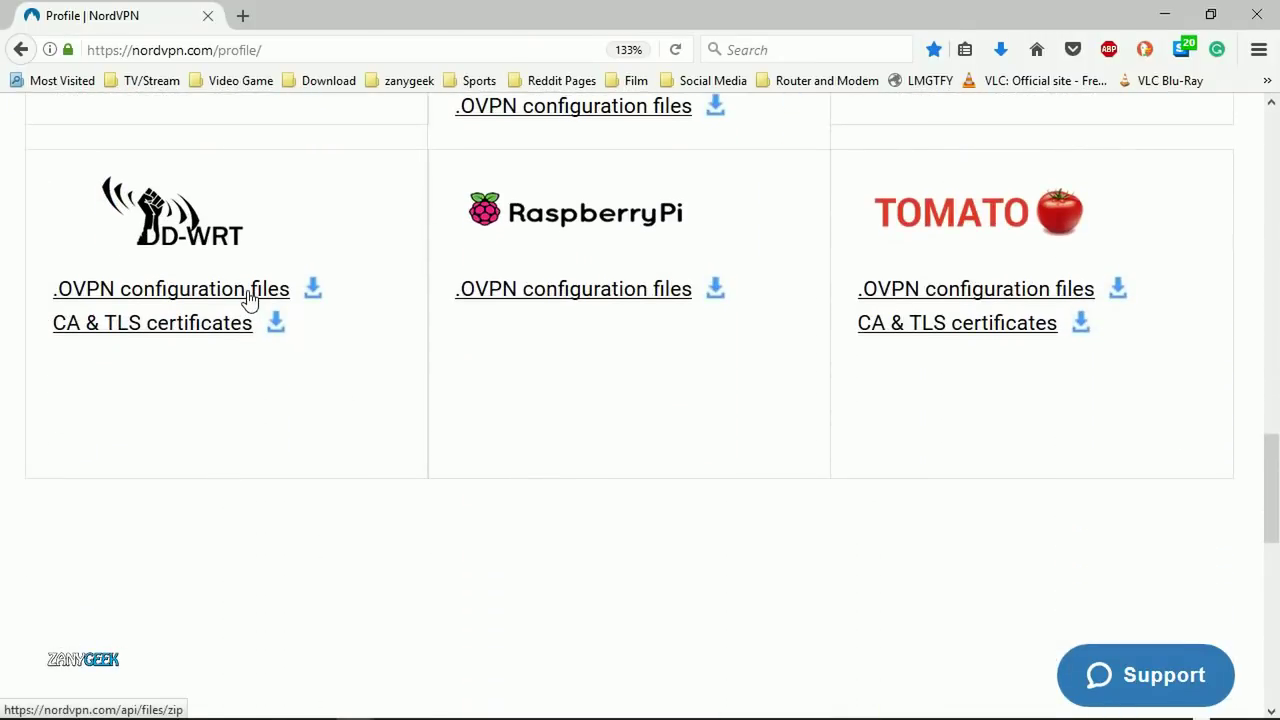
Save the DD-WRT .OVPN configuration files (config.zip) and the CA & TLS certificates zip.
click(248, 298)
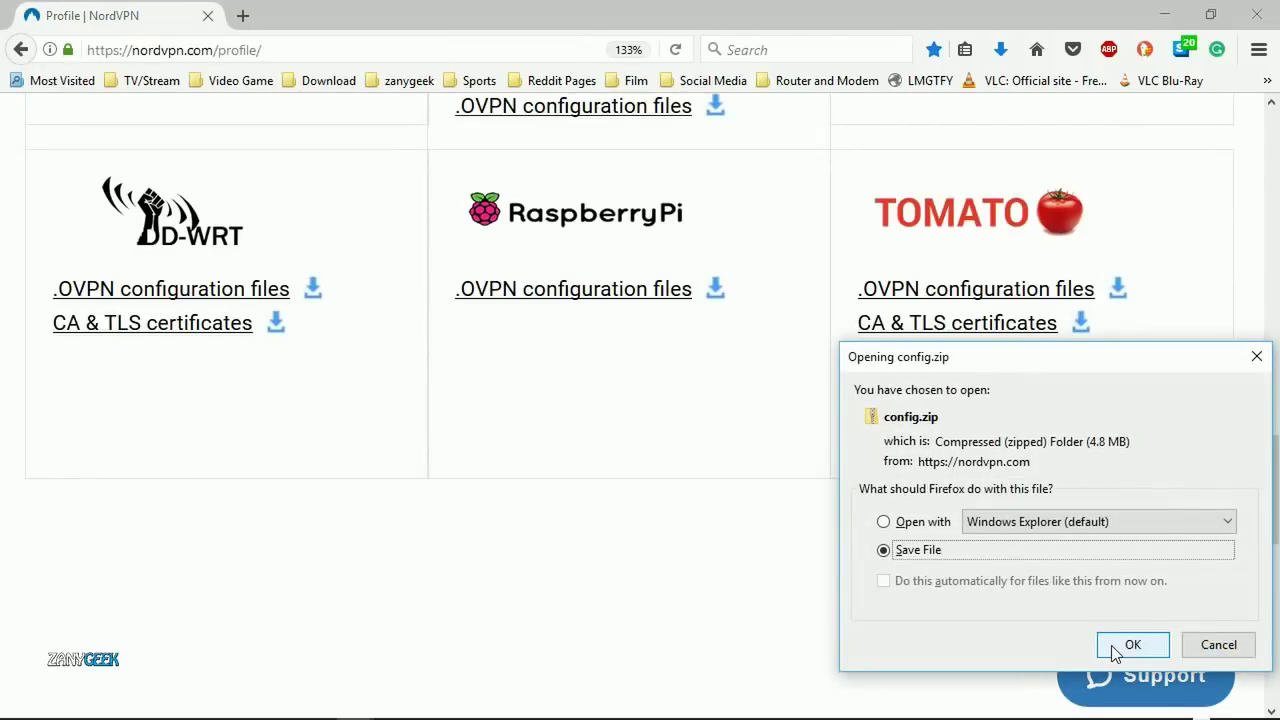
click(1131, 645)
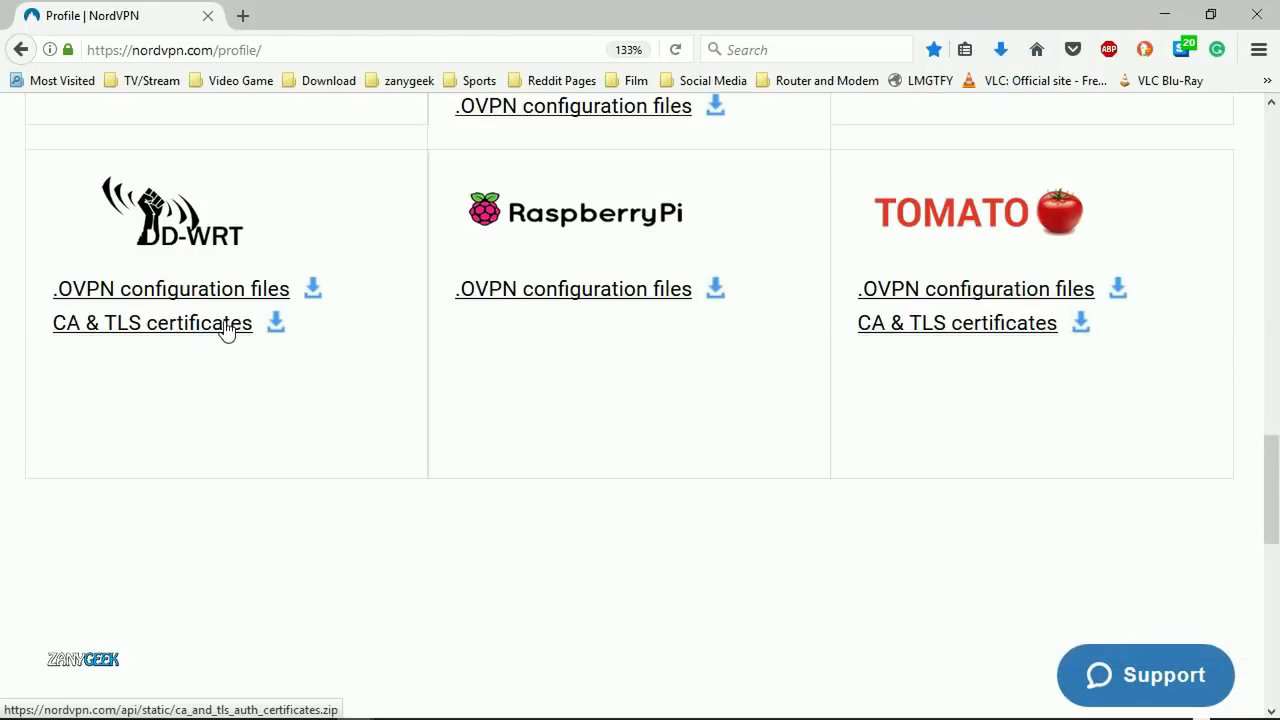
click(228, 327)
click(1135, 645)
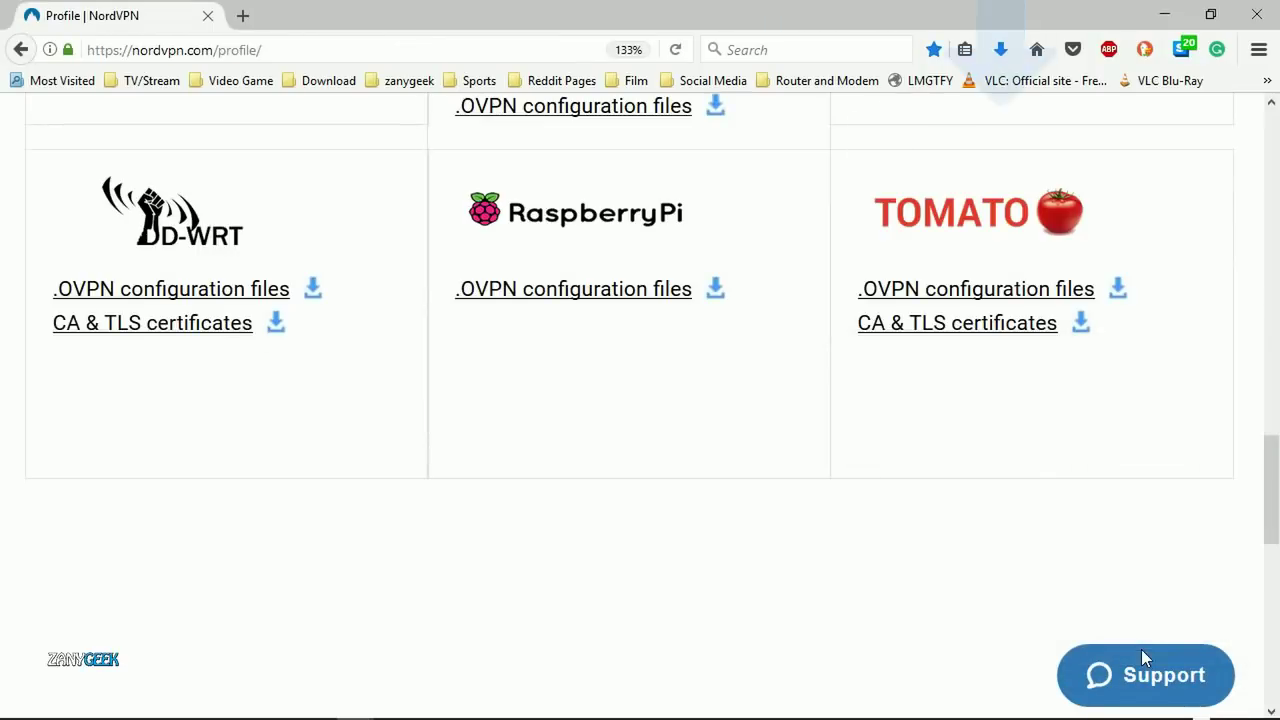
Extract the CA & TLS certificates zip into its own folder in Nord VPN.
click(1141, 719)
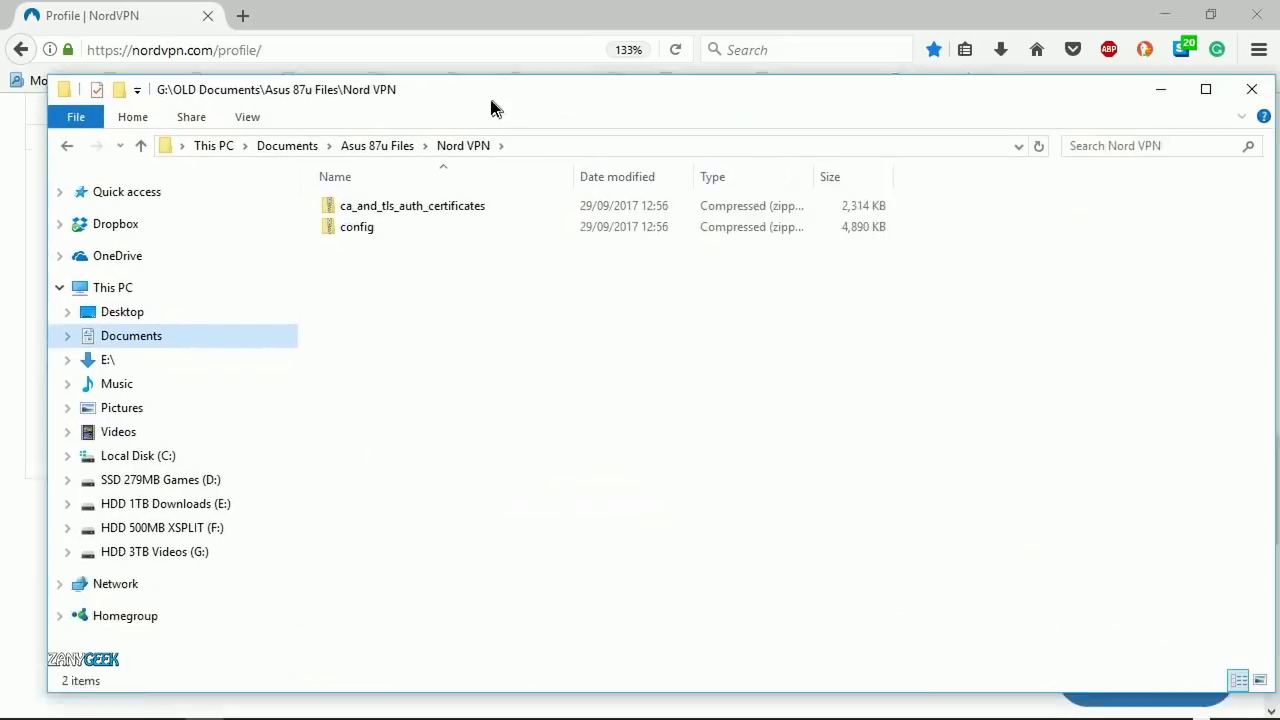
click(400, 204)
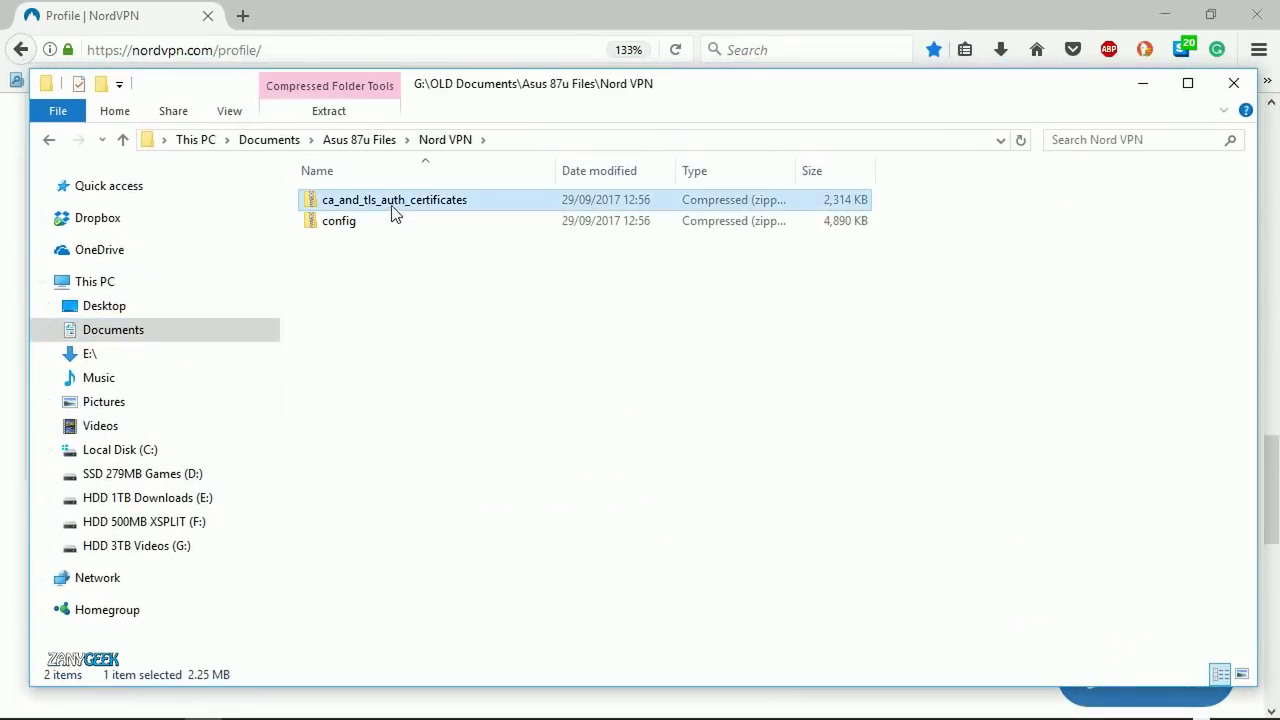
right_click(396, 210)
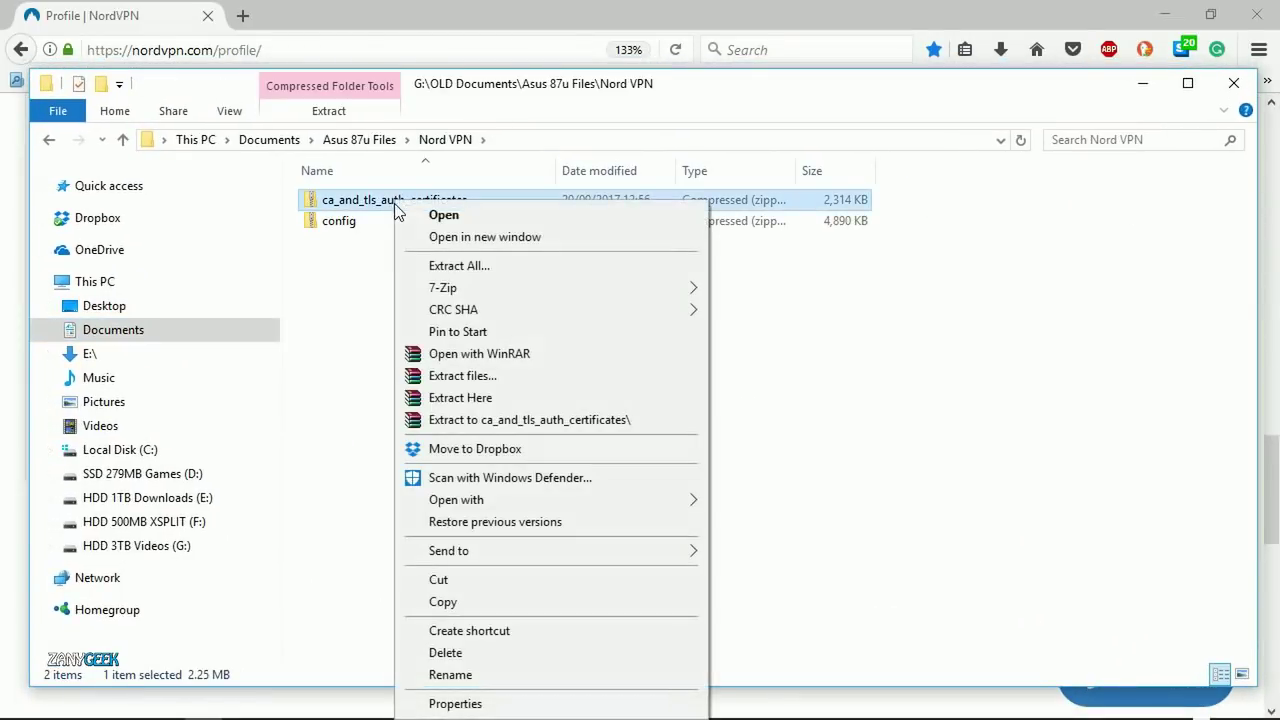
click(452, 268)
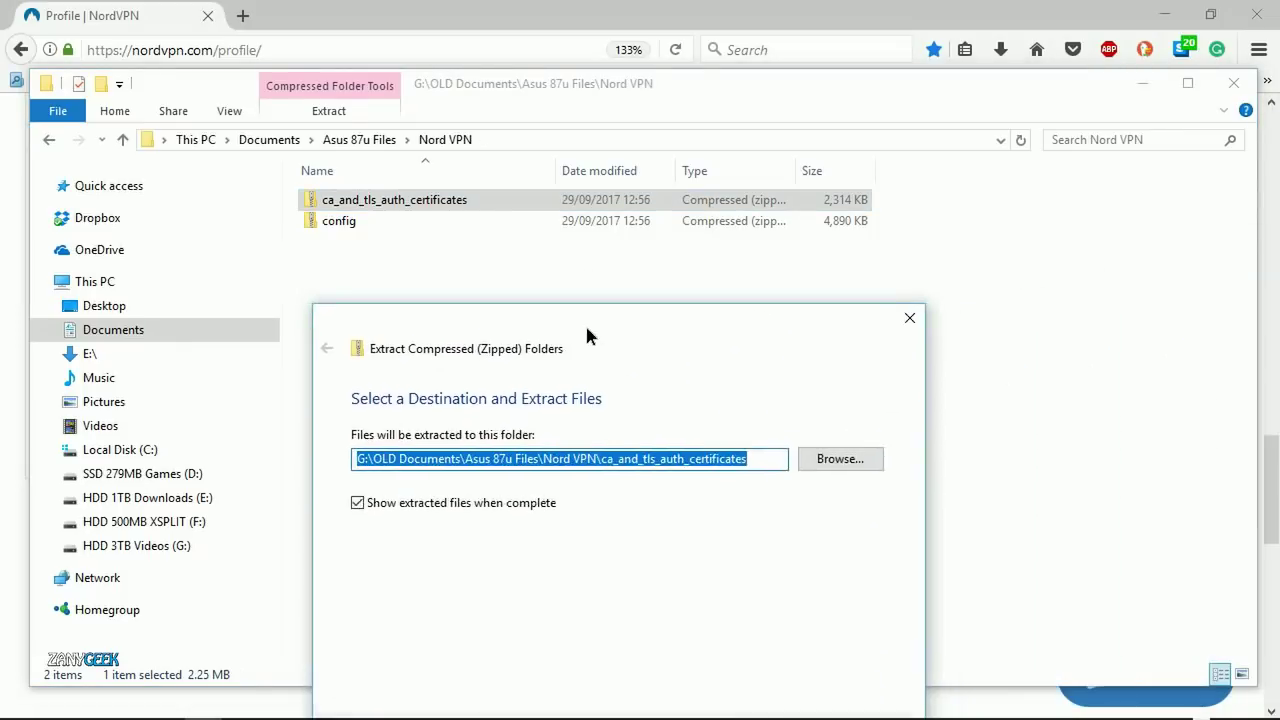
click(856, 635)
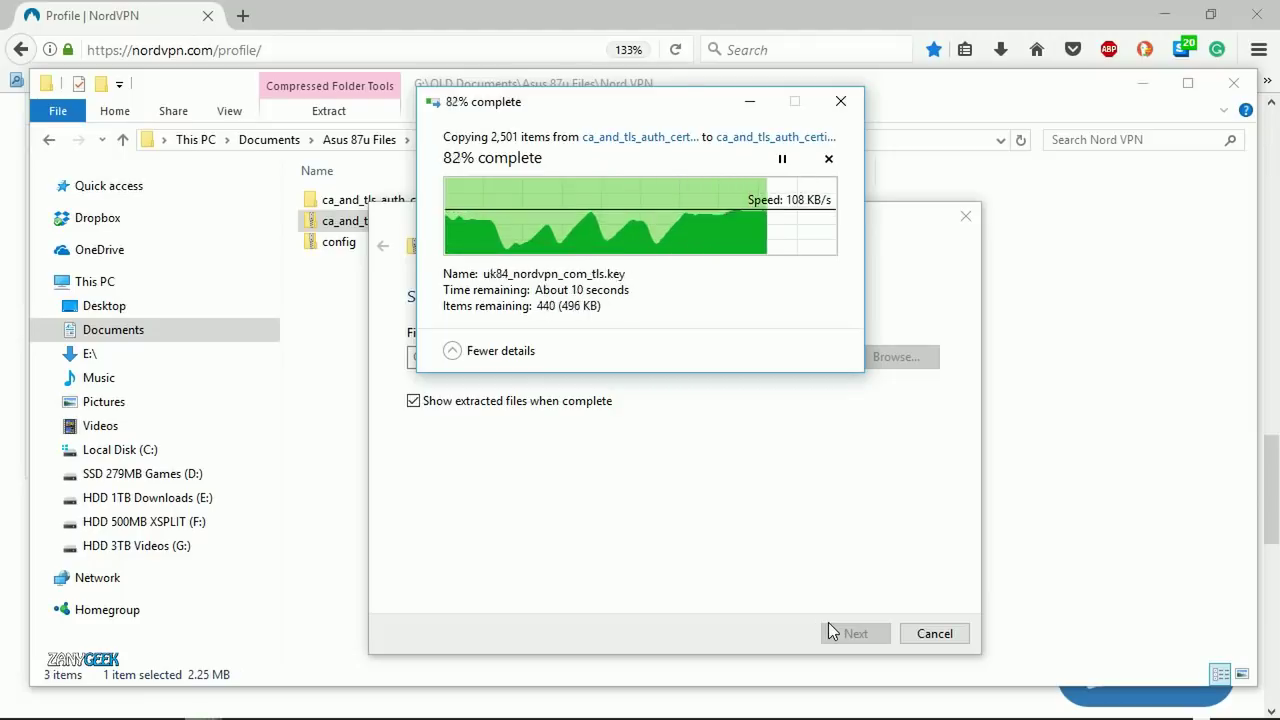
click(1258, 108)
Extract config.zip into the Nord VPN\config folder and close Explorer.
right_click(335, 246)
click(566, 340)
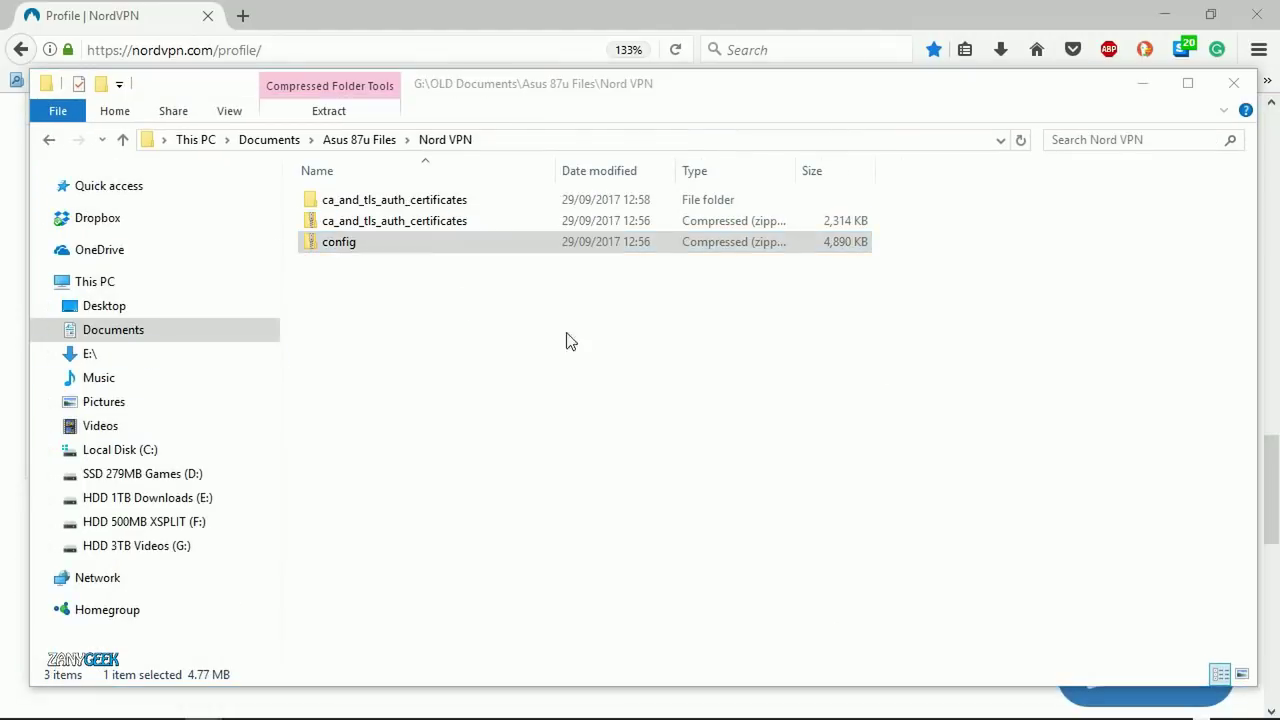
click(775, 660)
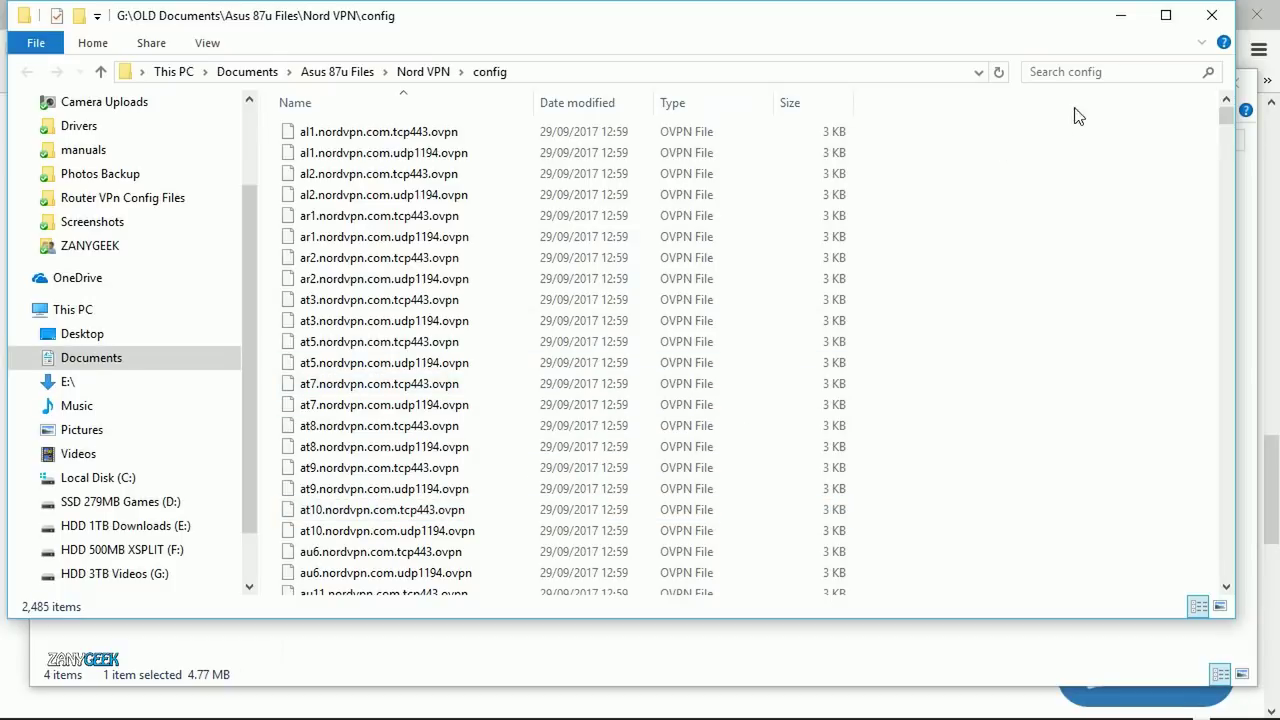
click(1211, 16)
Load the router sign-in page at router.asus.com / 192.168.1.1 in a single tab.
click(1234, 83)
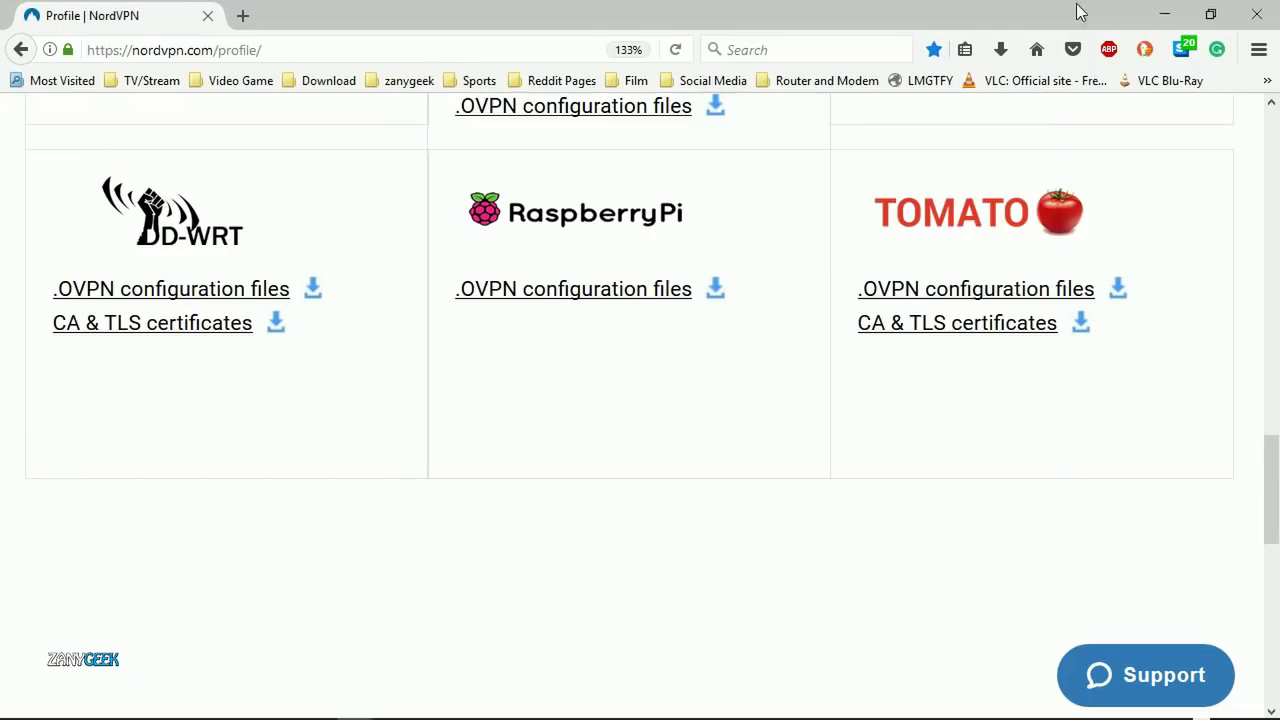
scroll(1022, 247, up, 15)
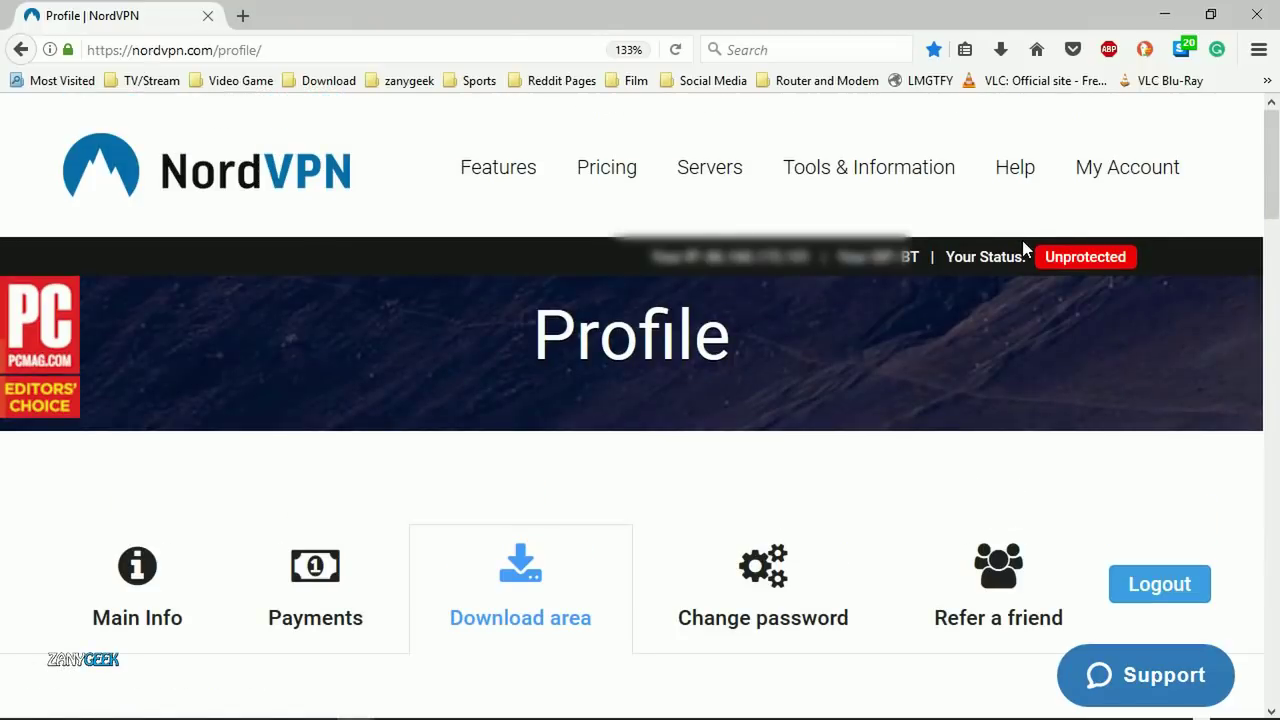
click(243, 16)
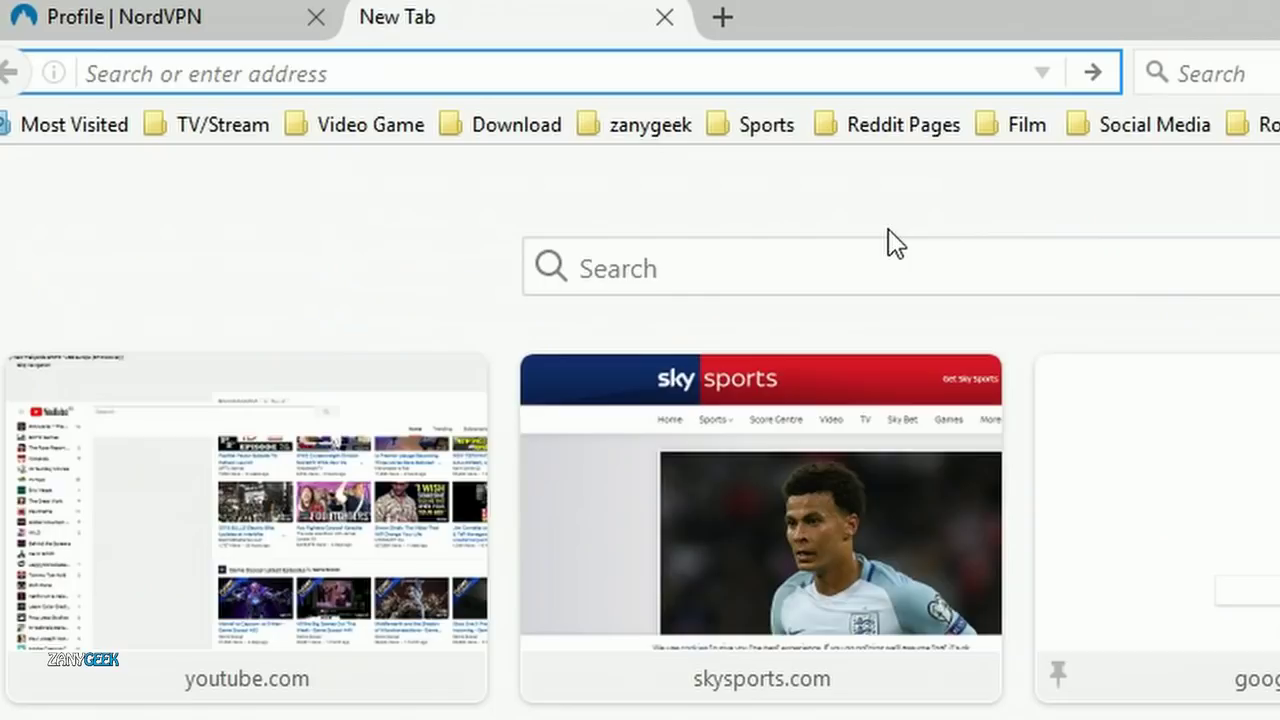
text(router)
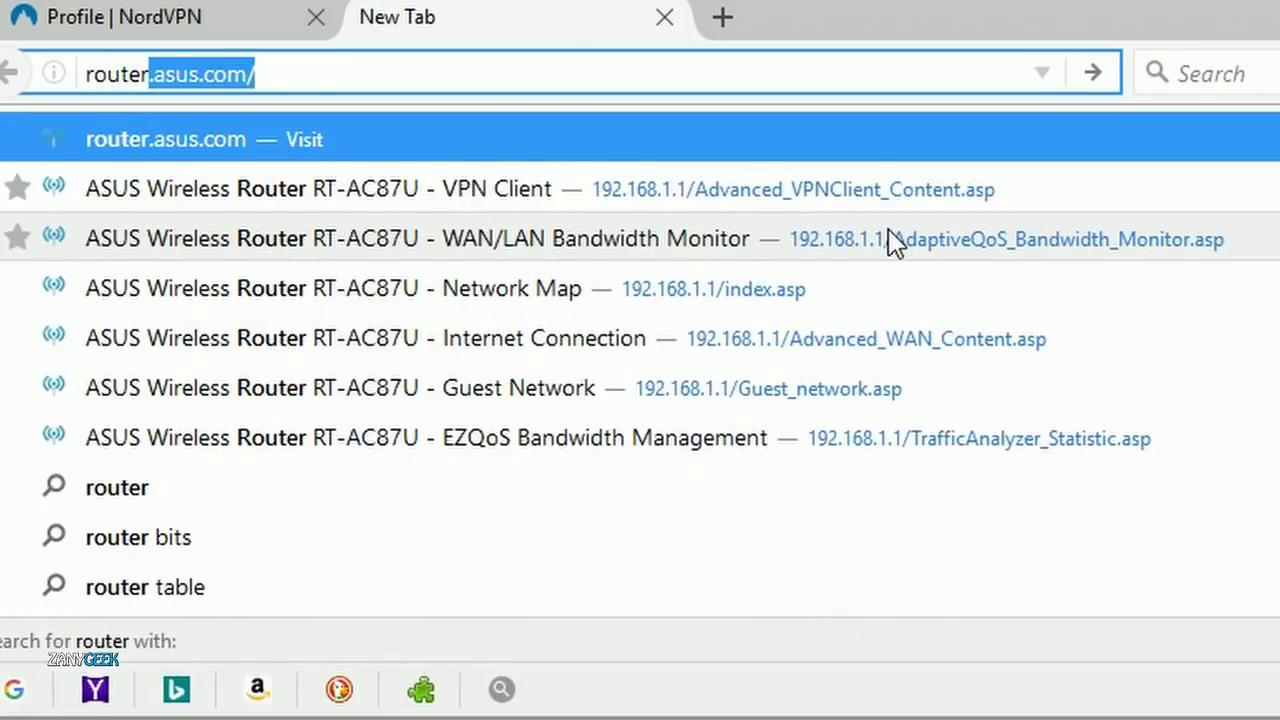
text(.asus.)
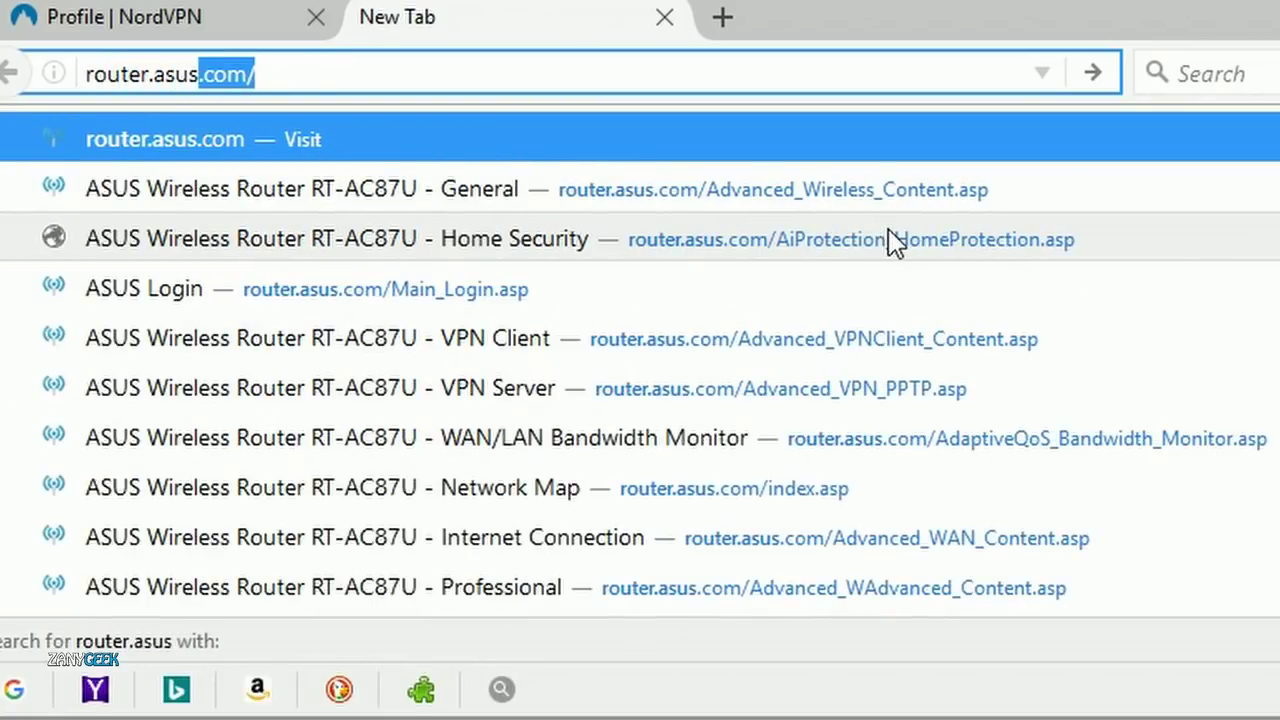
text(com)
key(Return)
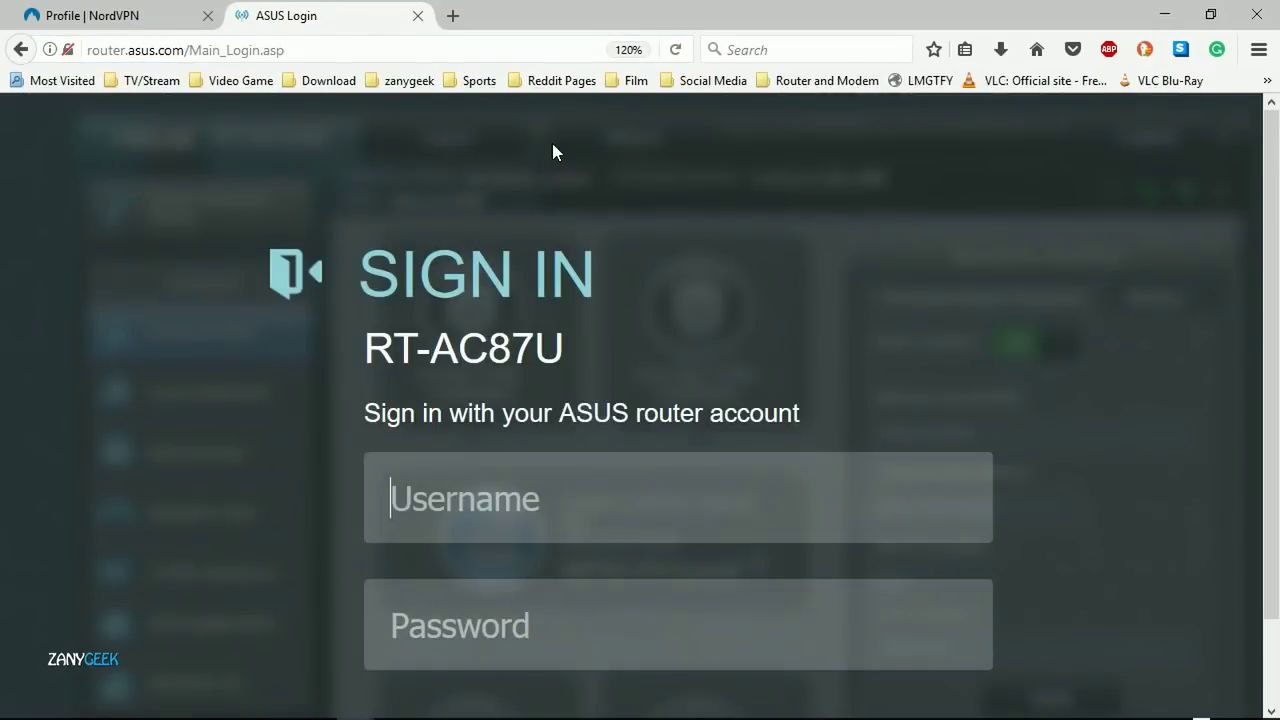
click(453, 15)
text(192.168.1.)
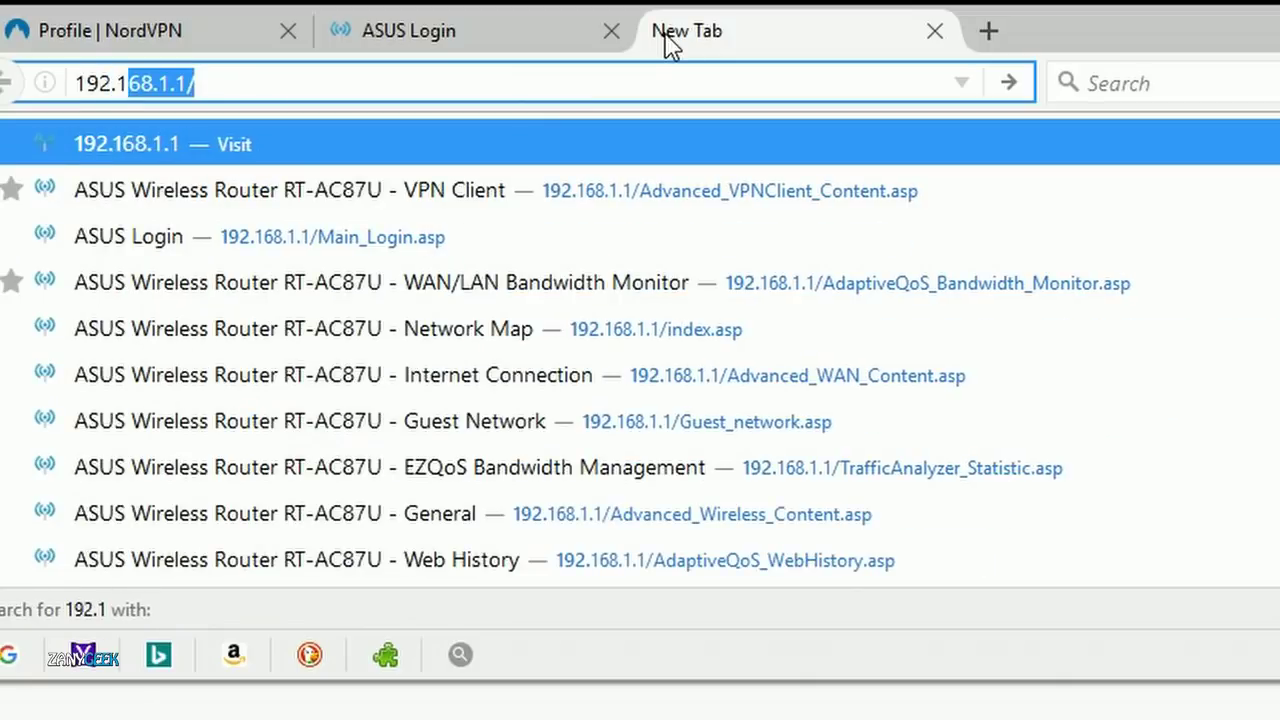
text(1)
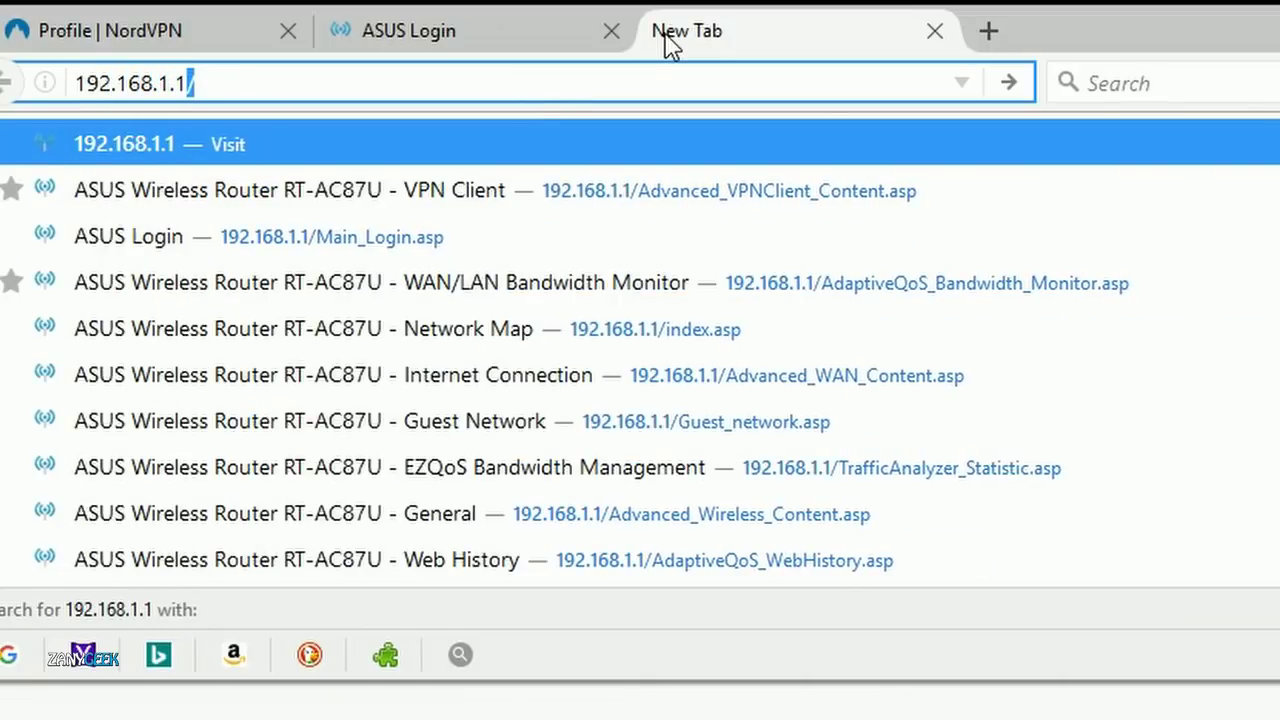
key(Return)
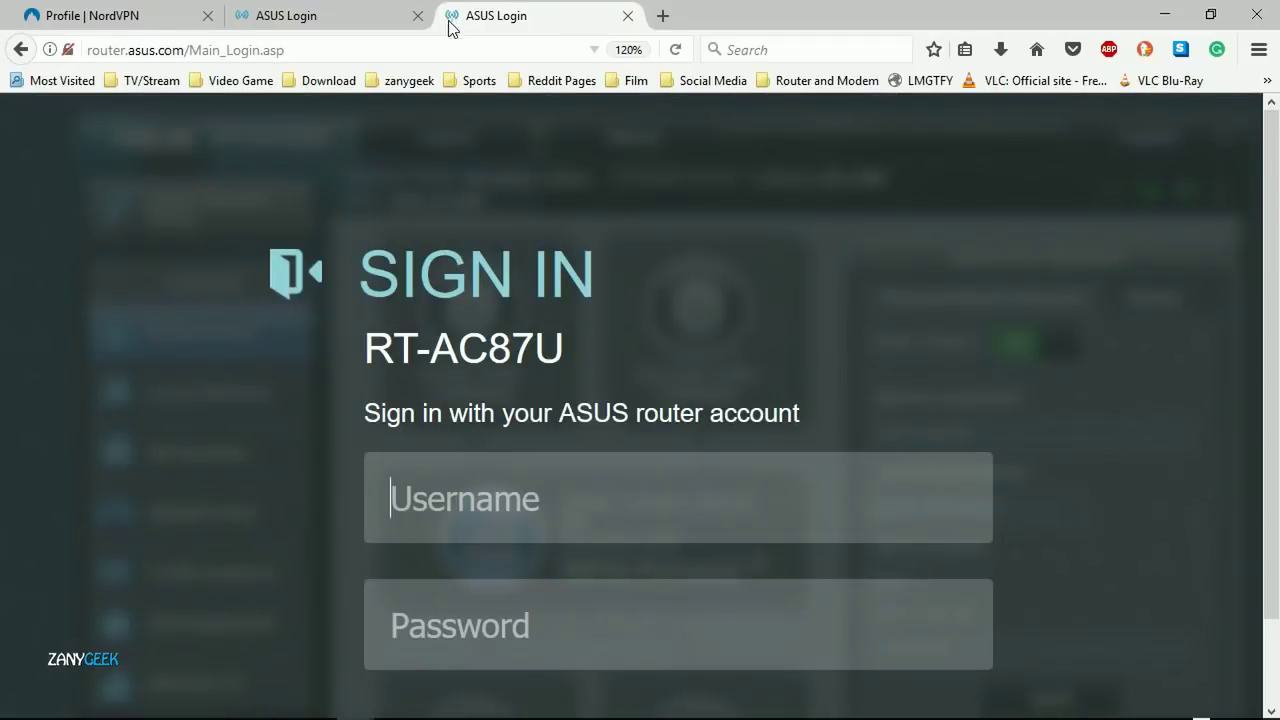
click(627, 16)
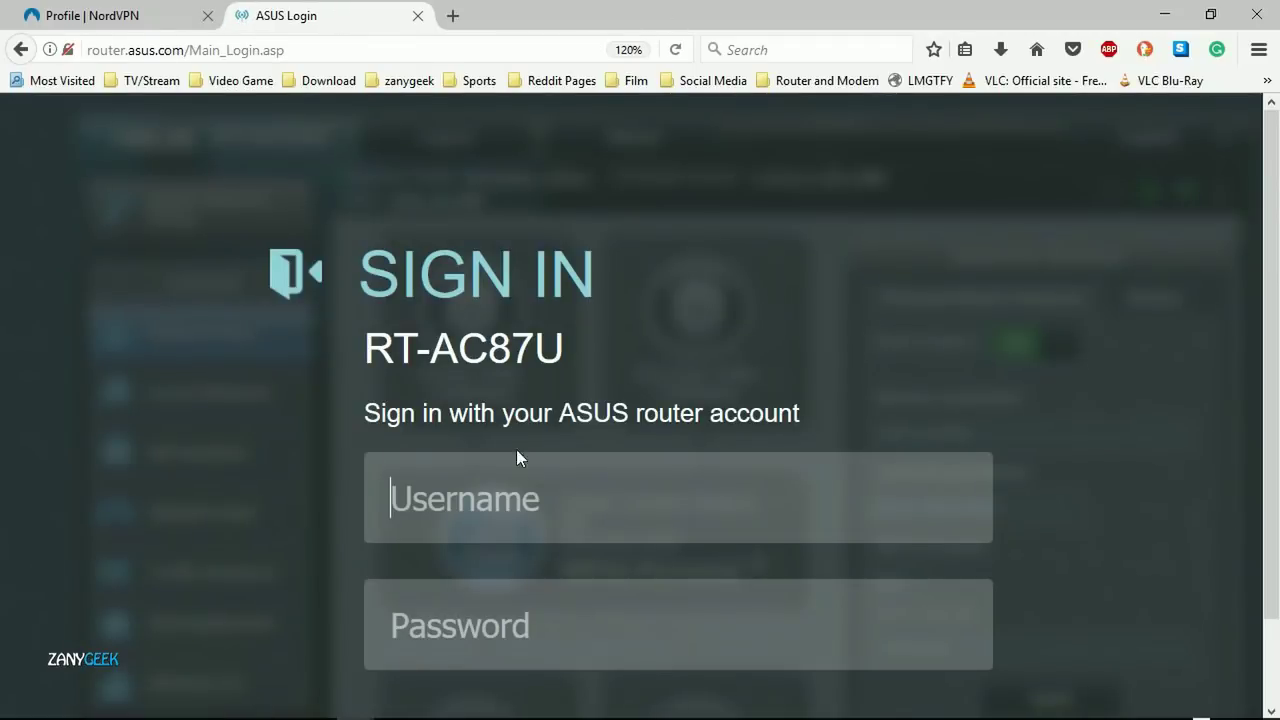
Sign in with the router account's username and password.
text(admin)
key(Tab)
text(*****************)
scroll(633, 577, down, 2)
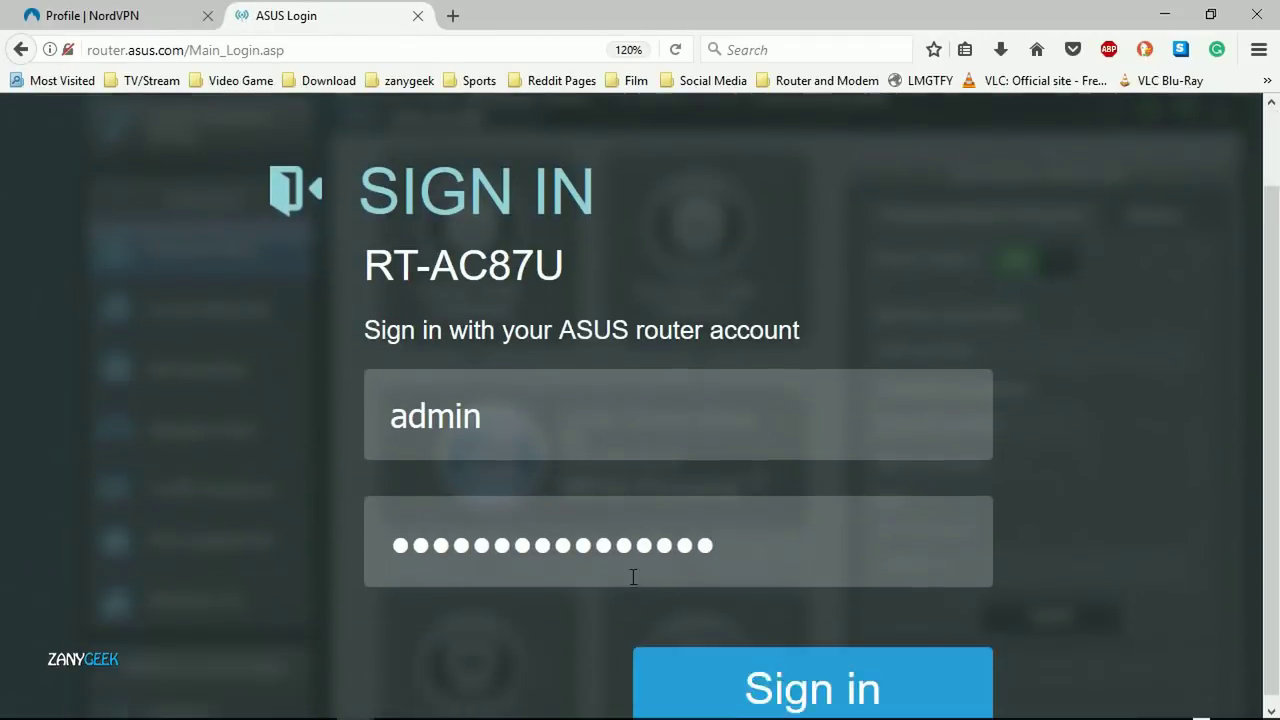
key(Return)
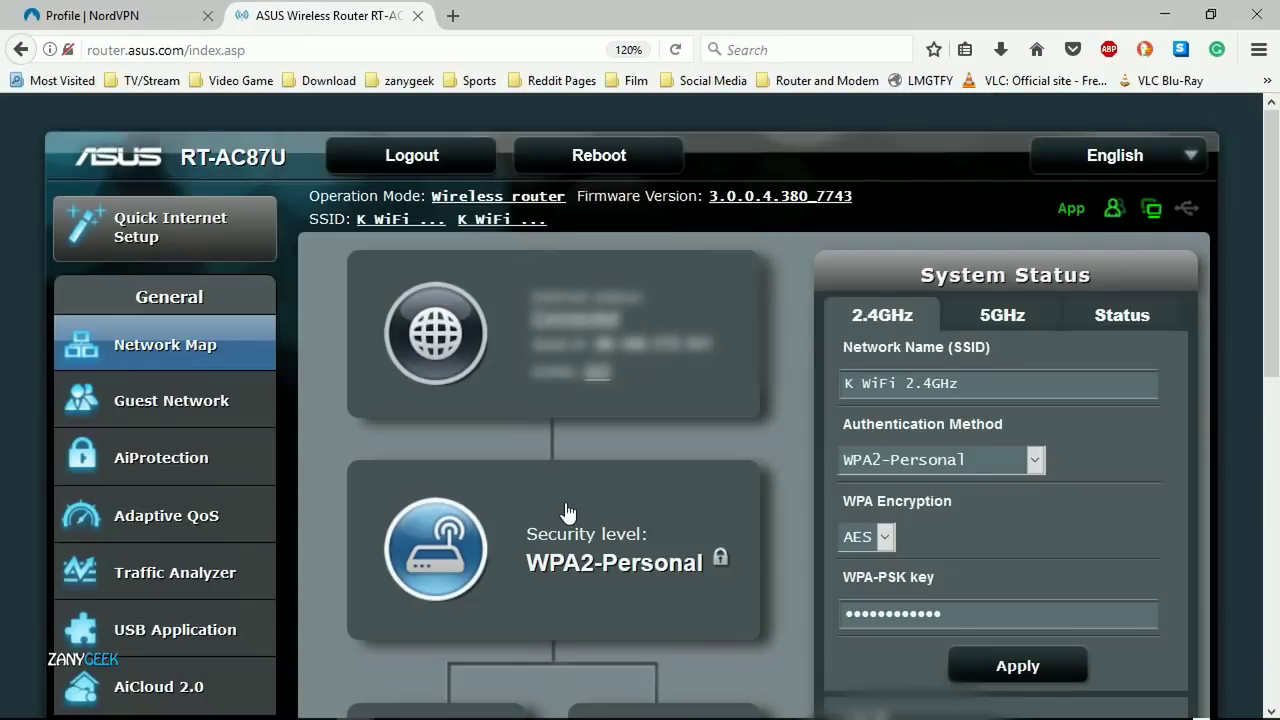
Under VPN > VPN Client, add a new profile of type OpenVPN.
scroll(200, 557, down, 5)
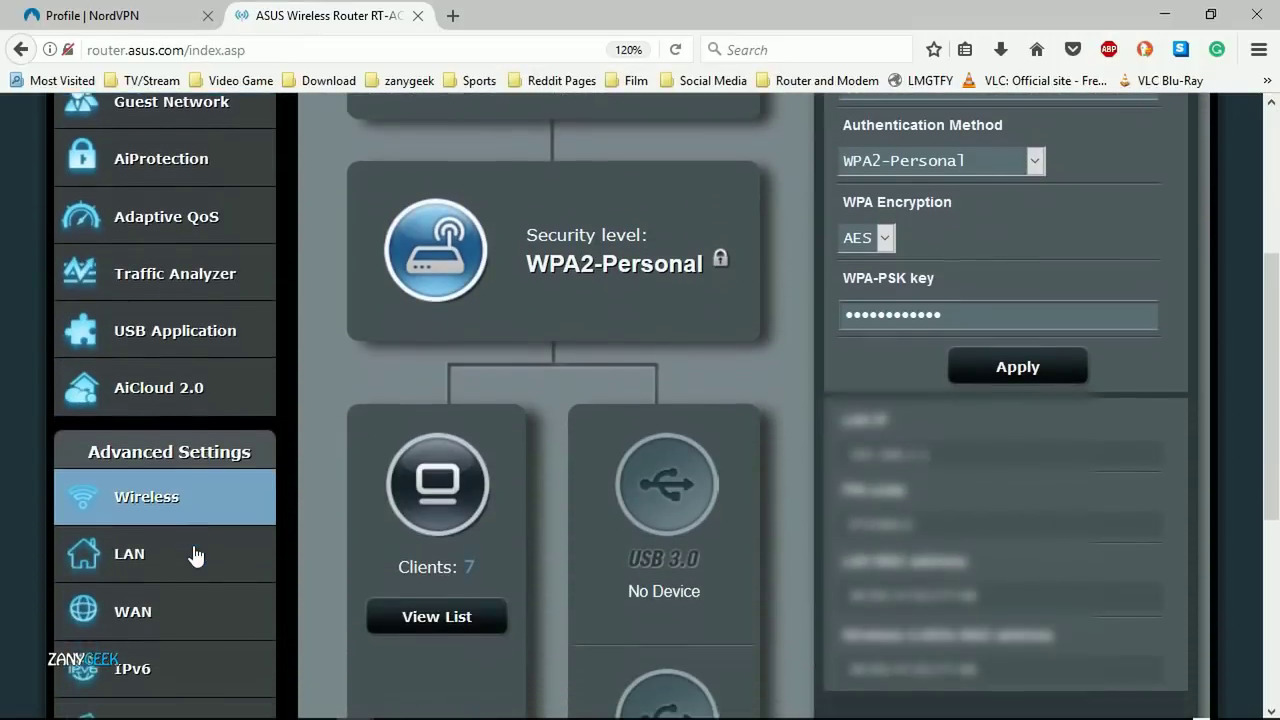
scroll(195, 557, down, 4)
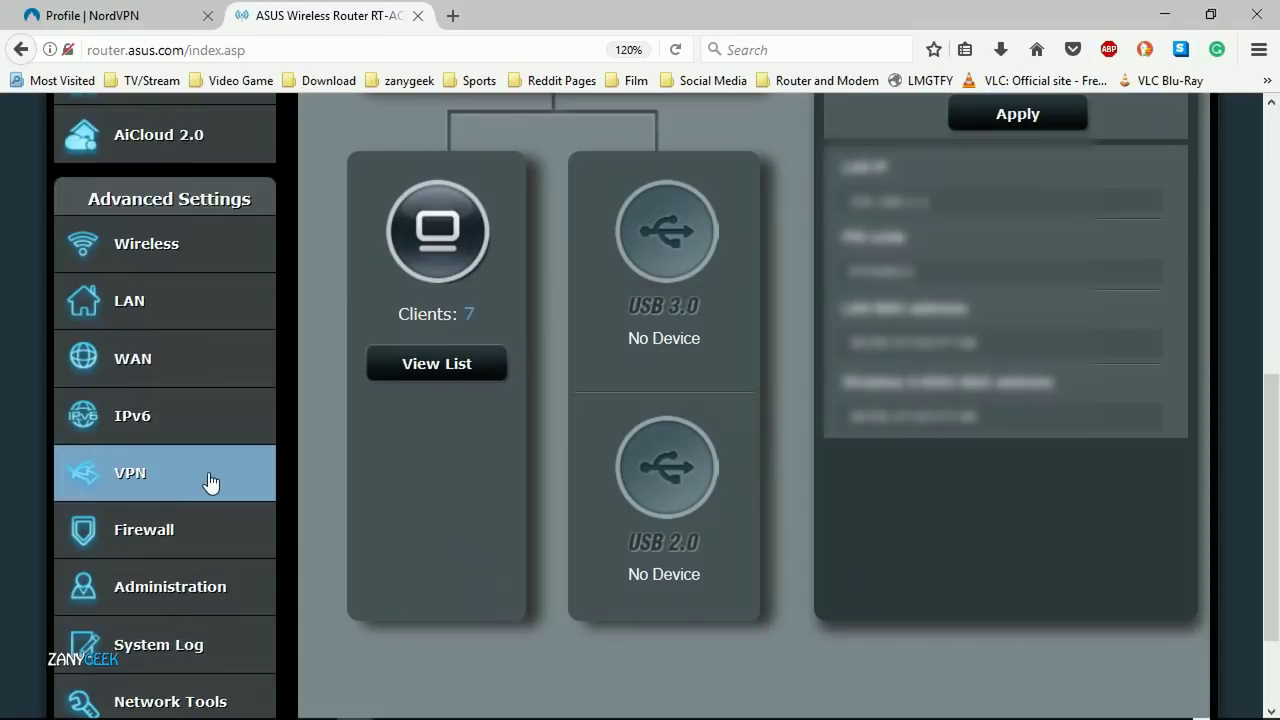
click(210, 482)
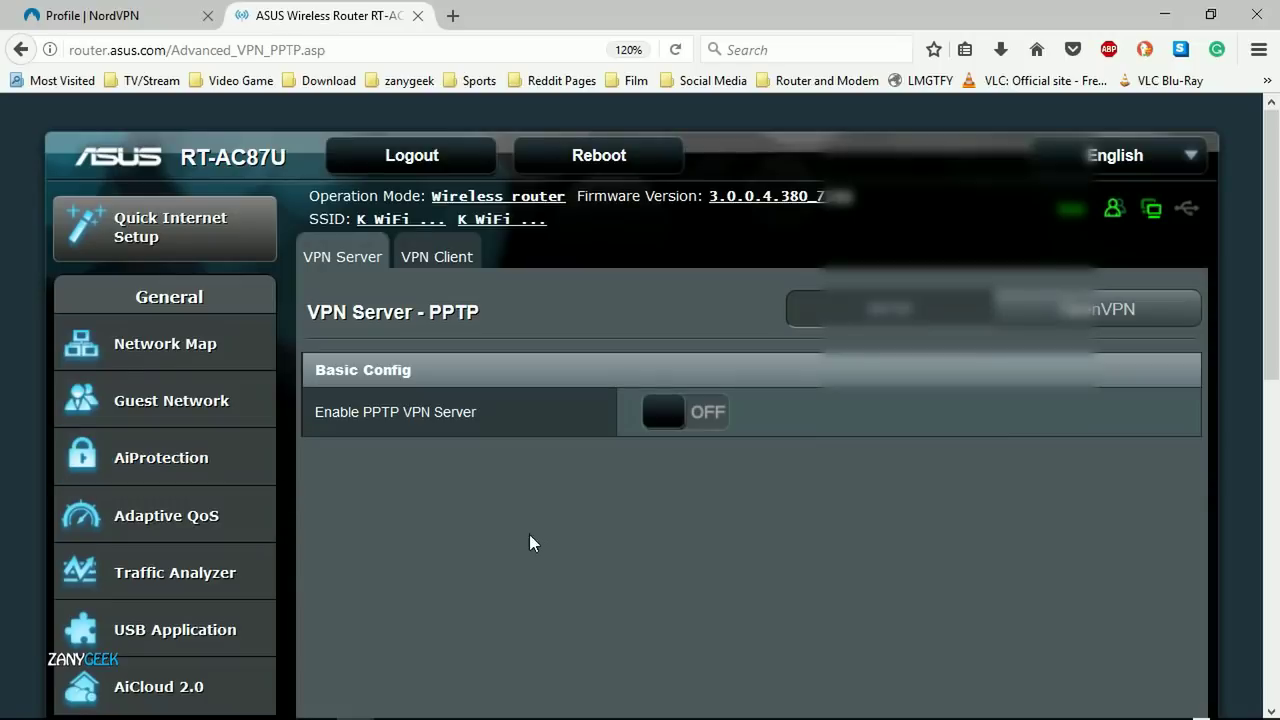
click(458, 255)
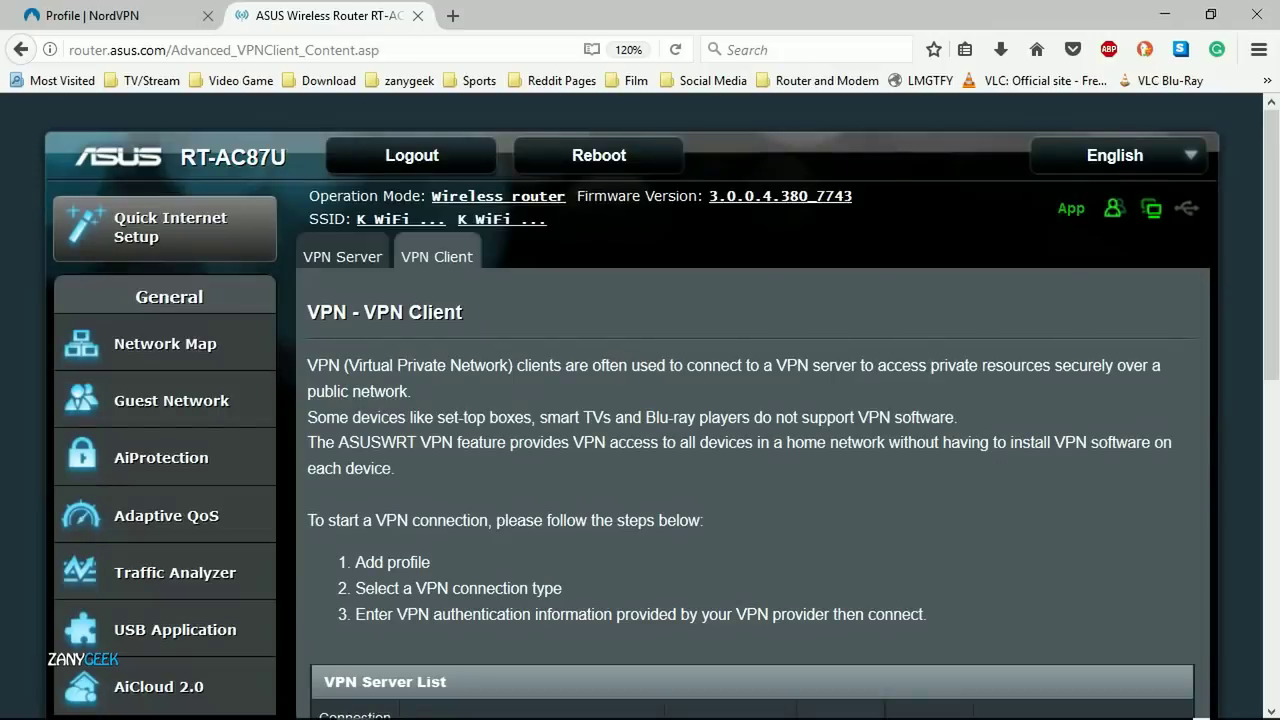
scroll(850, 393, down, 5)
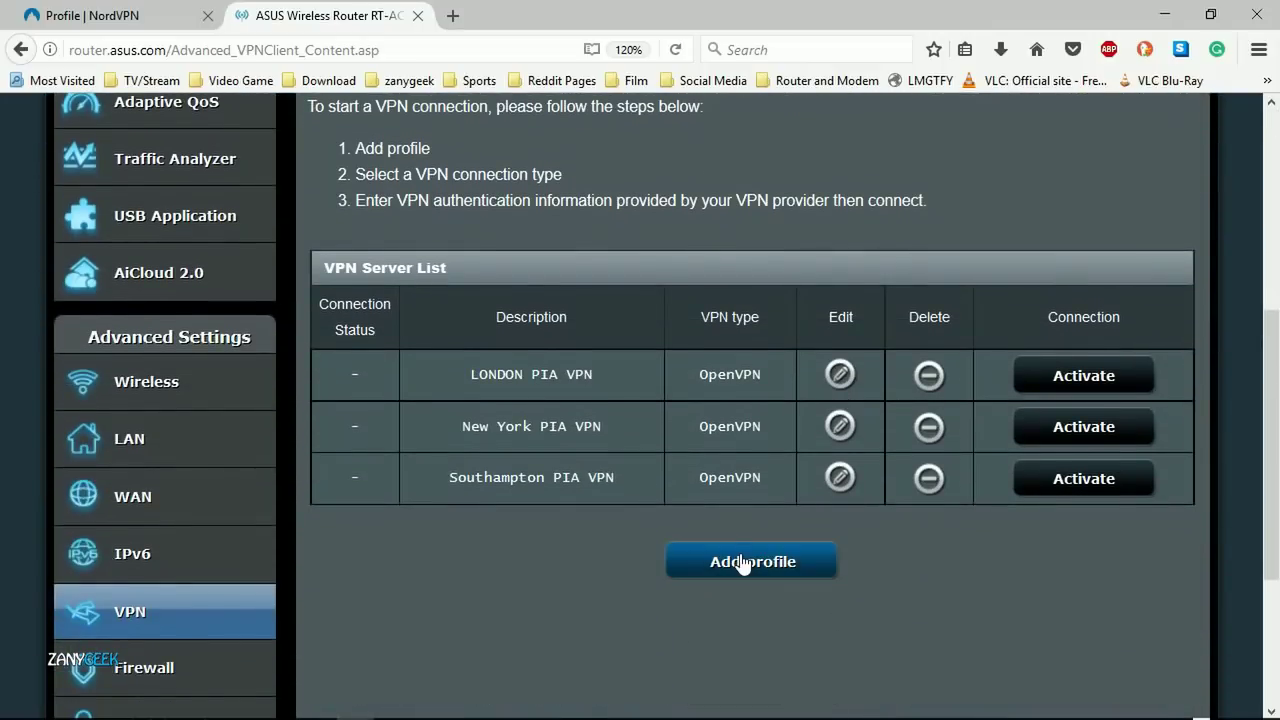
click(786, 563)
scroll(900, 350, up, 5)
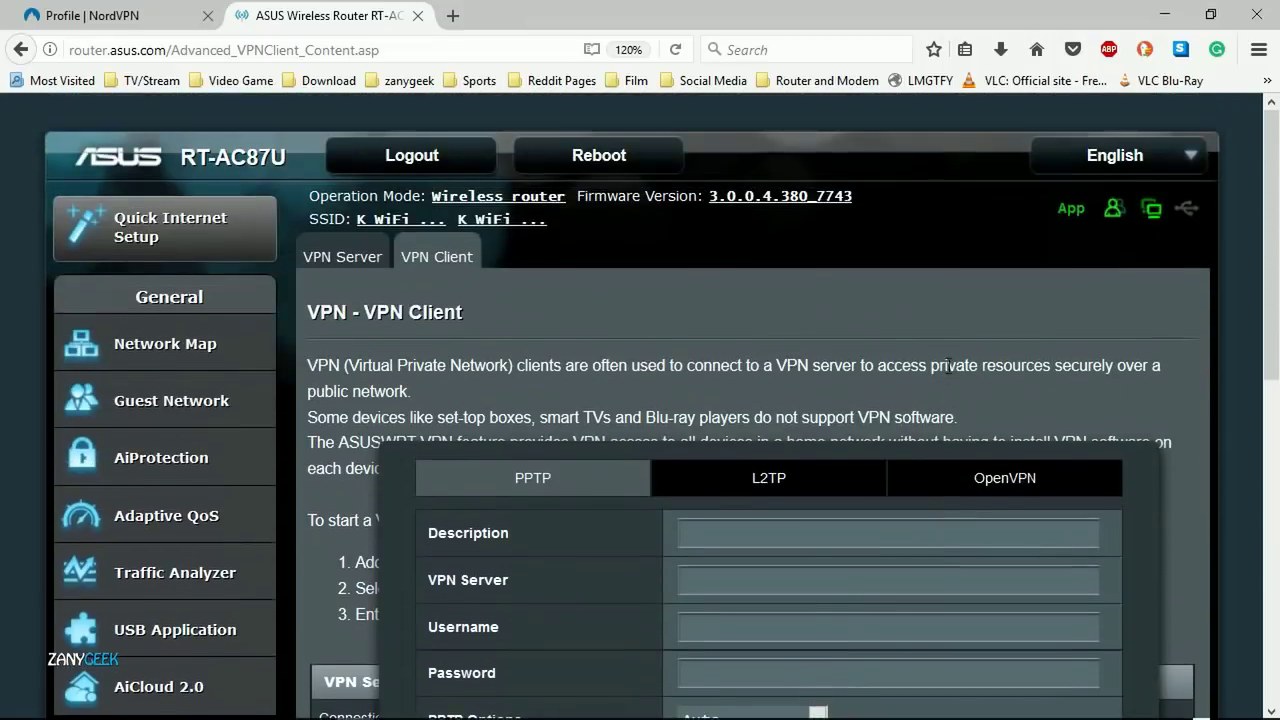
scroll(985, 450, down, 2)
click(1005, 342)
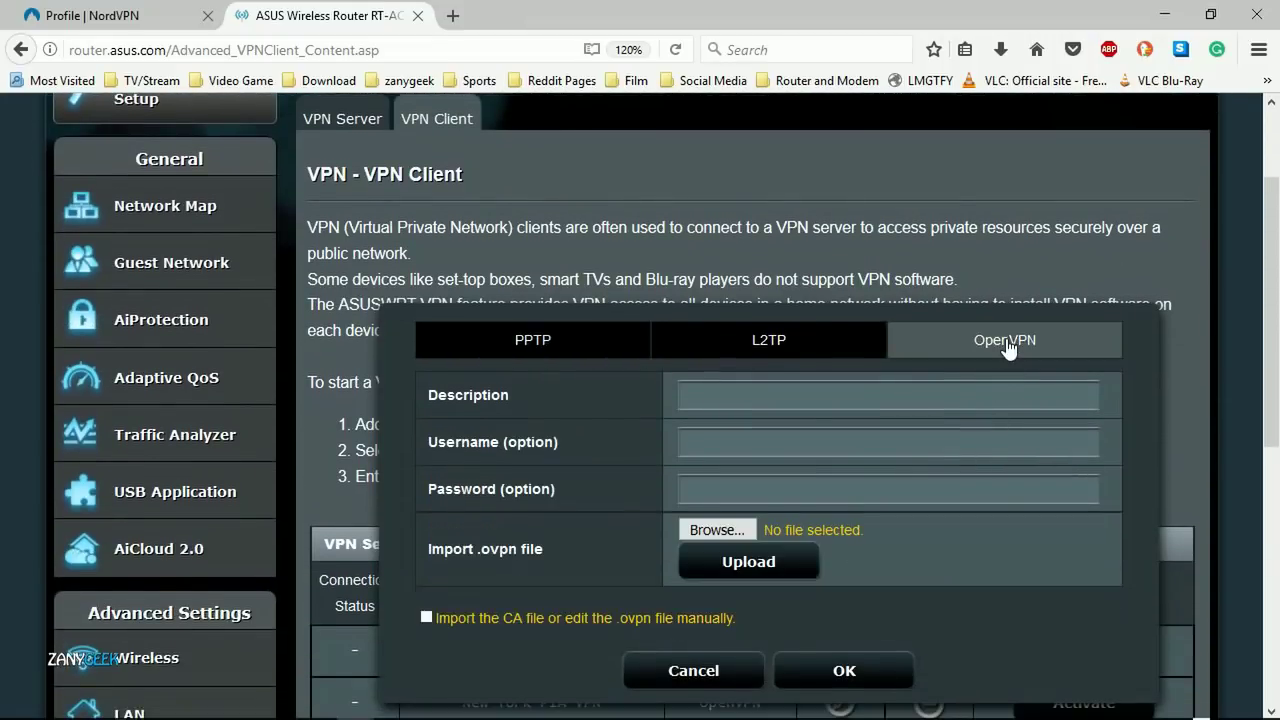
scroll(985, 360, down, 2)
Browse for the .ovpn import file in the Nord VPN > config folder.
click(713, 392)
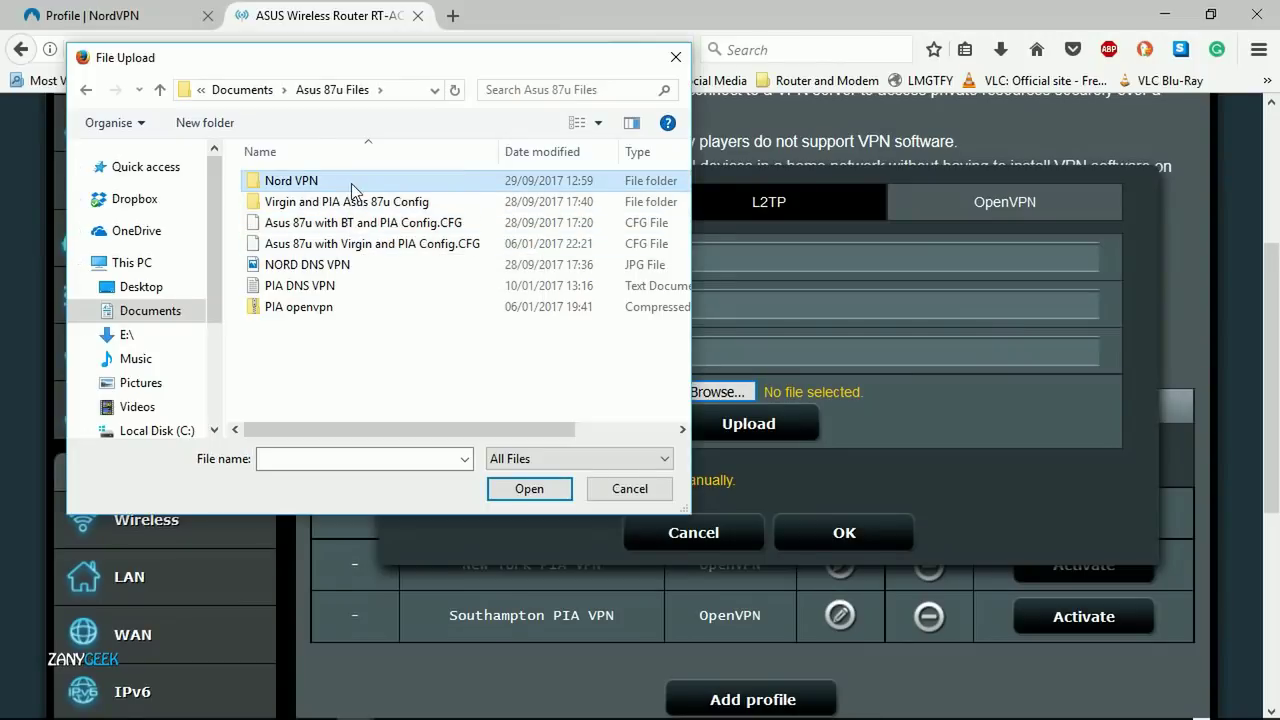
double_click(351, 183)
double_click(332, 205)
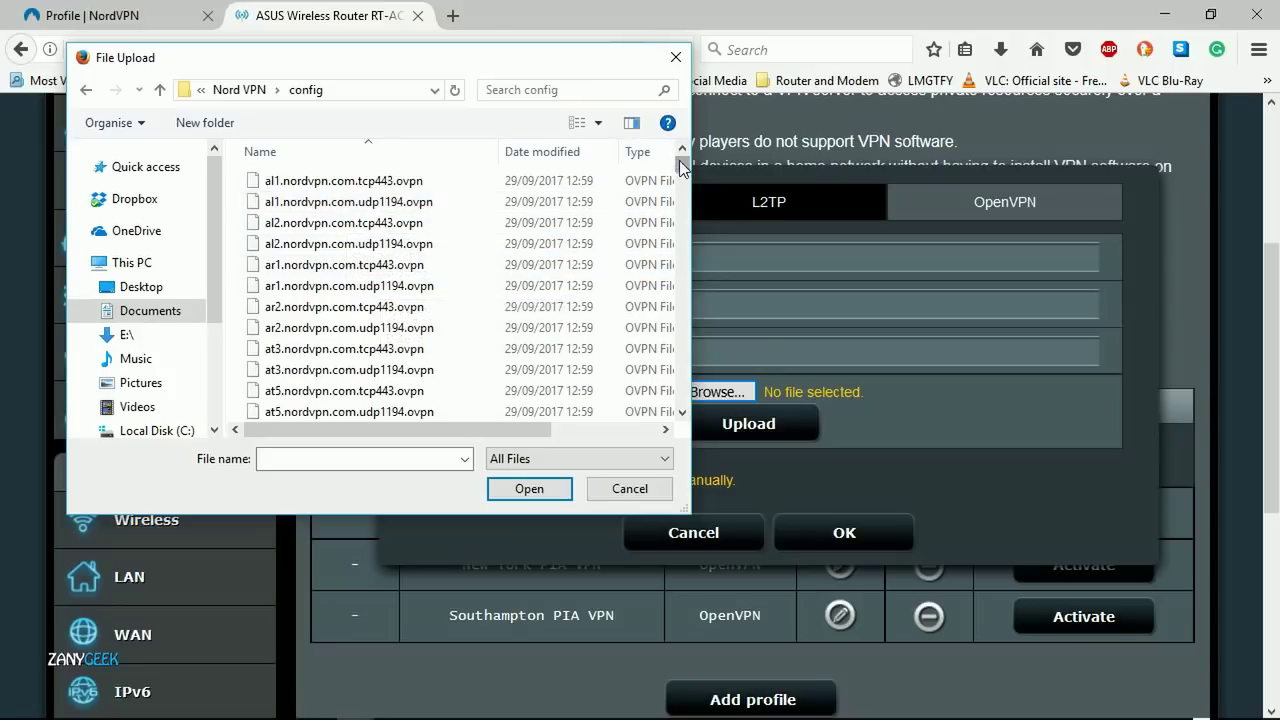
drag(681, 168, 697, 352)
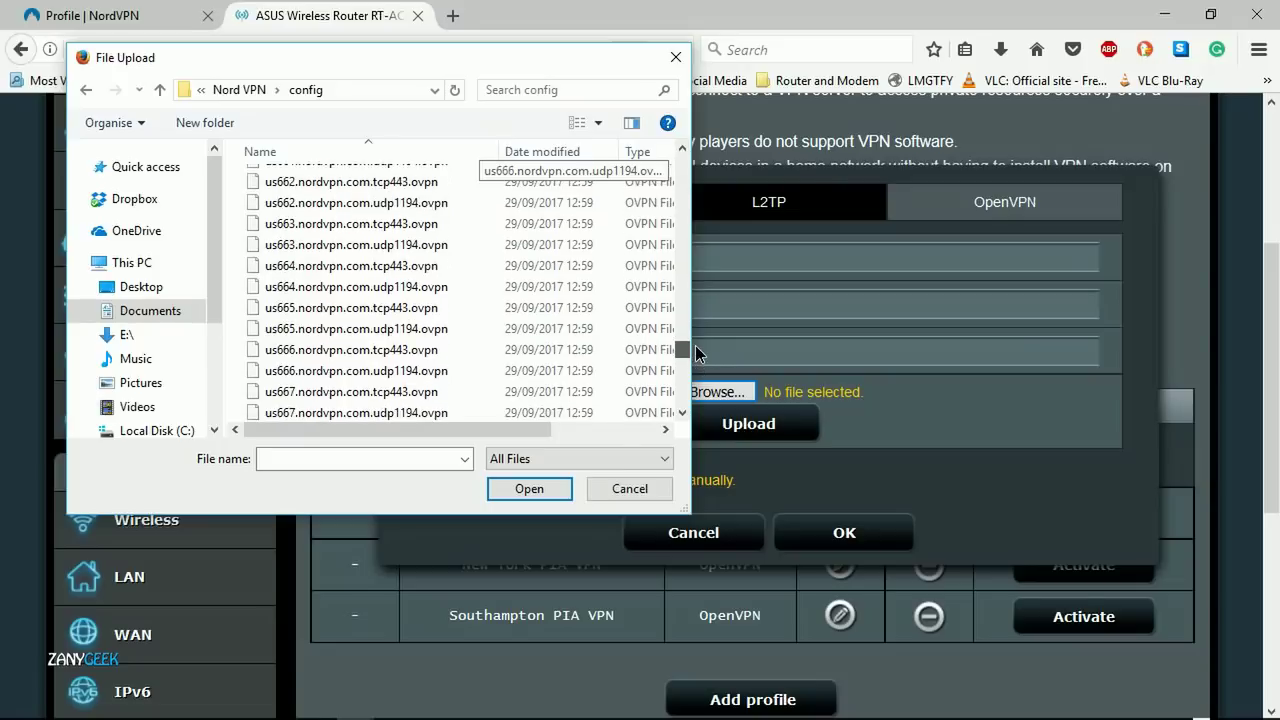
click(400, 307)
scroll(405, 323, down, 6)
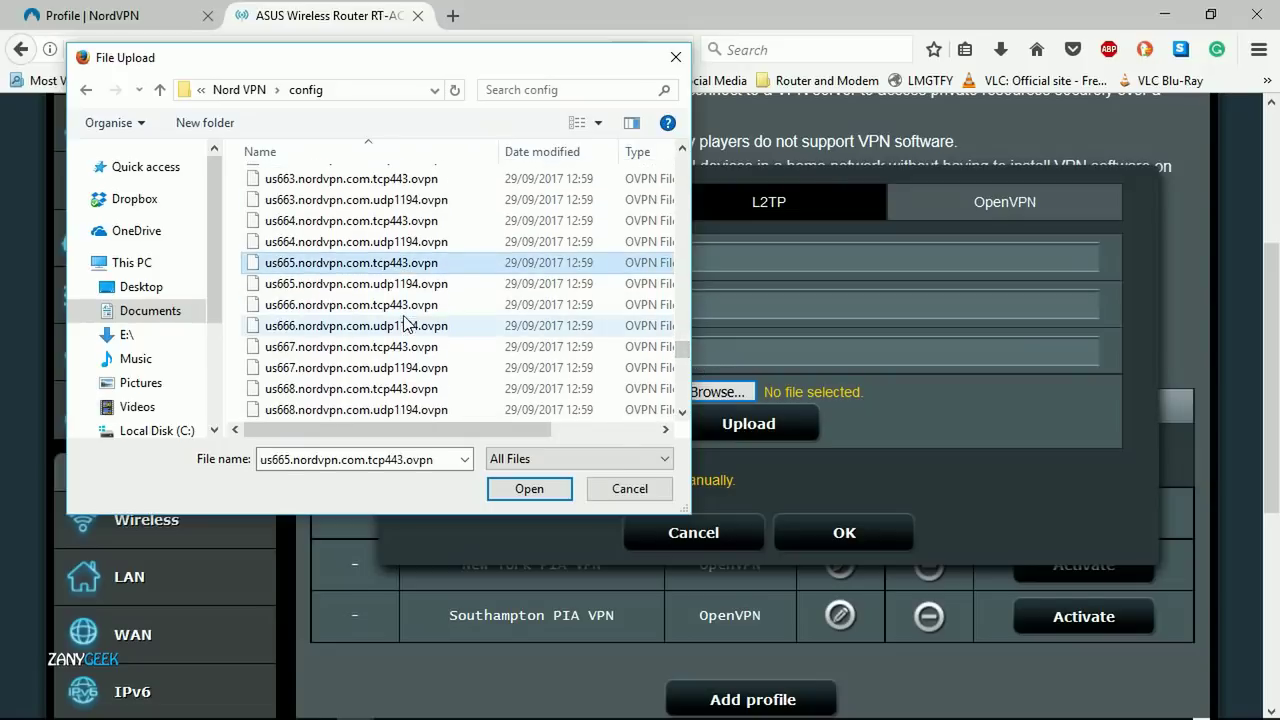
scroll(405, 323, down, 20)
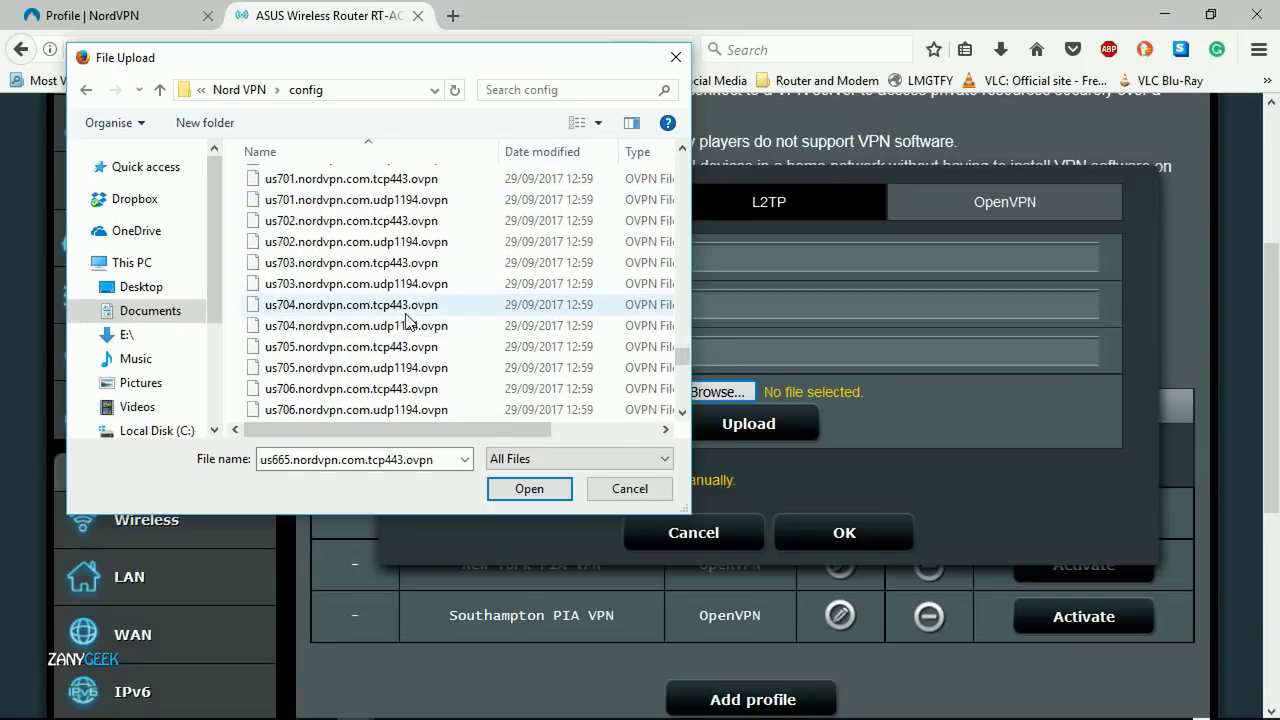
scroll(405, 320, down, 1)
scroll(418, 310, down, 5)
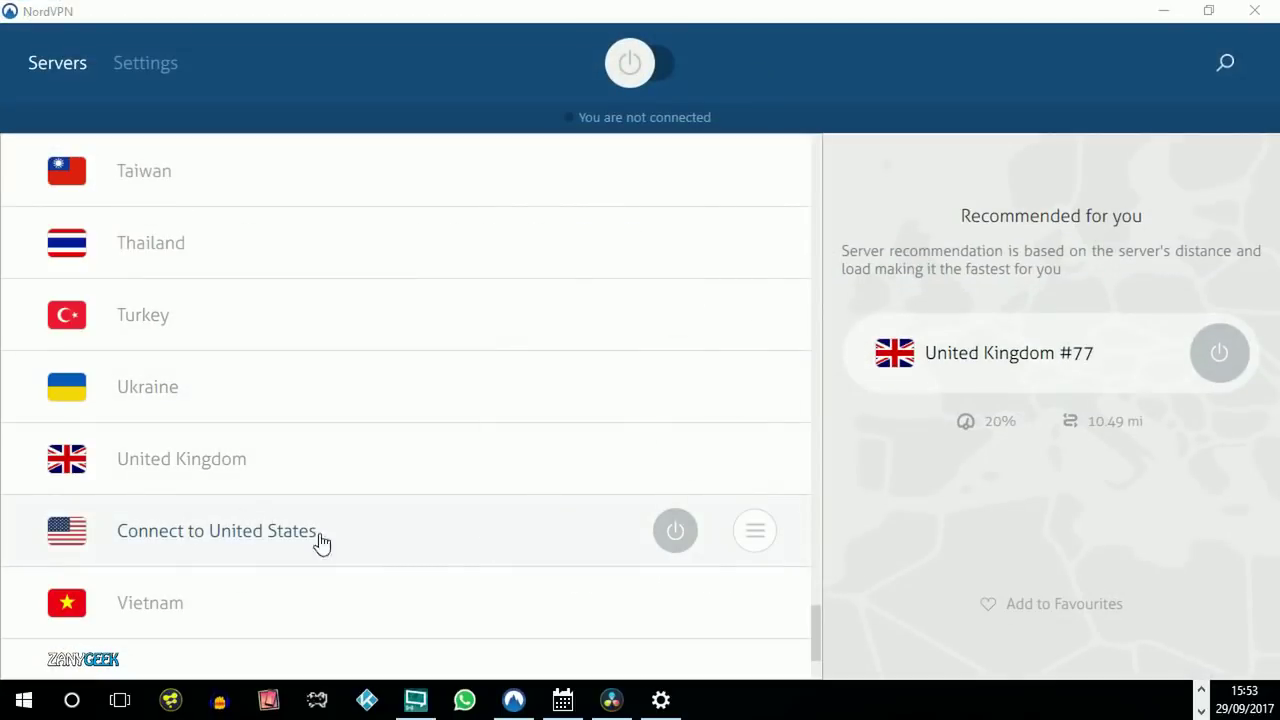
List NordVPN's United States servers and move the app window beside the file picker.
click(755, 531)
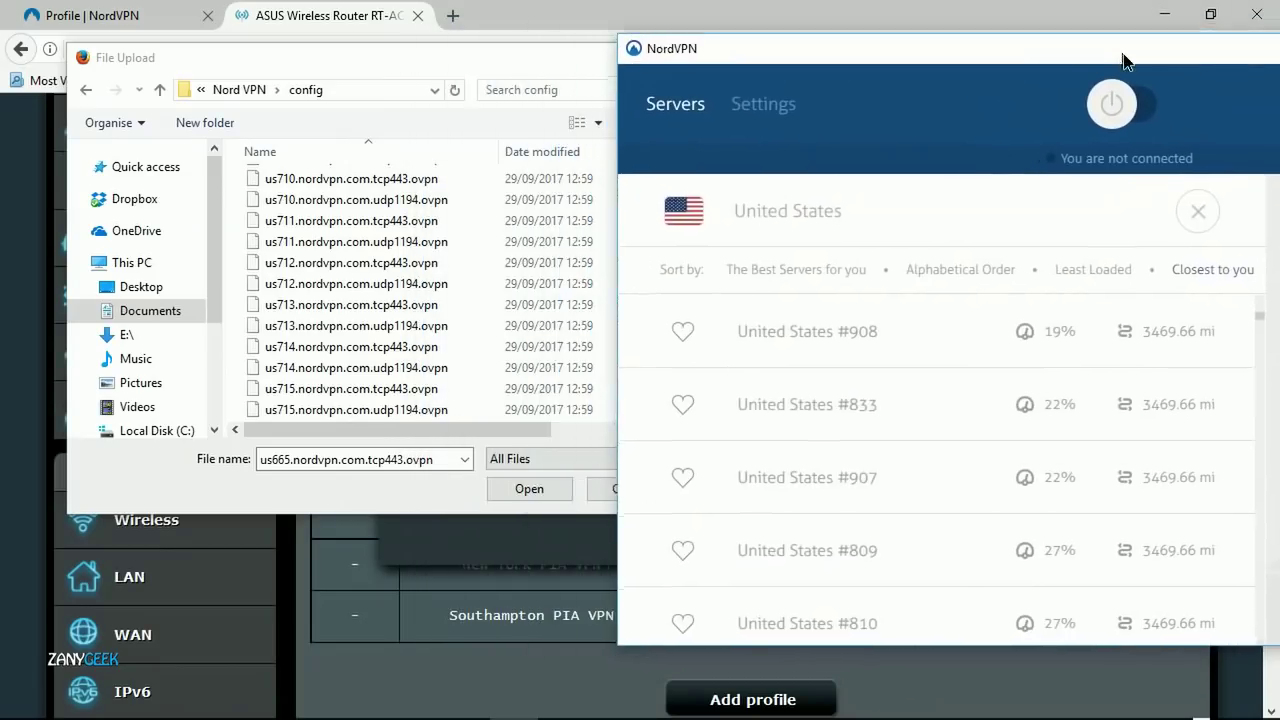
drag(1230, 42, 1200, 54)
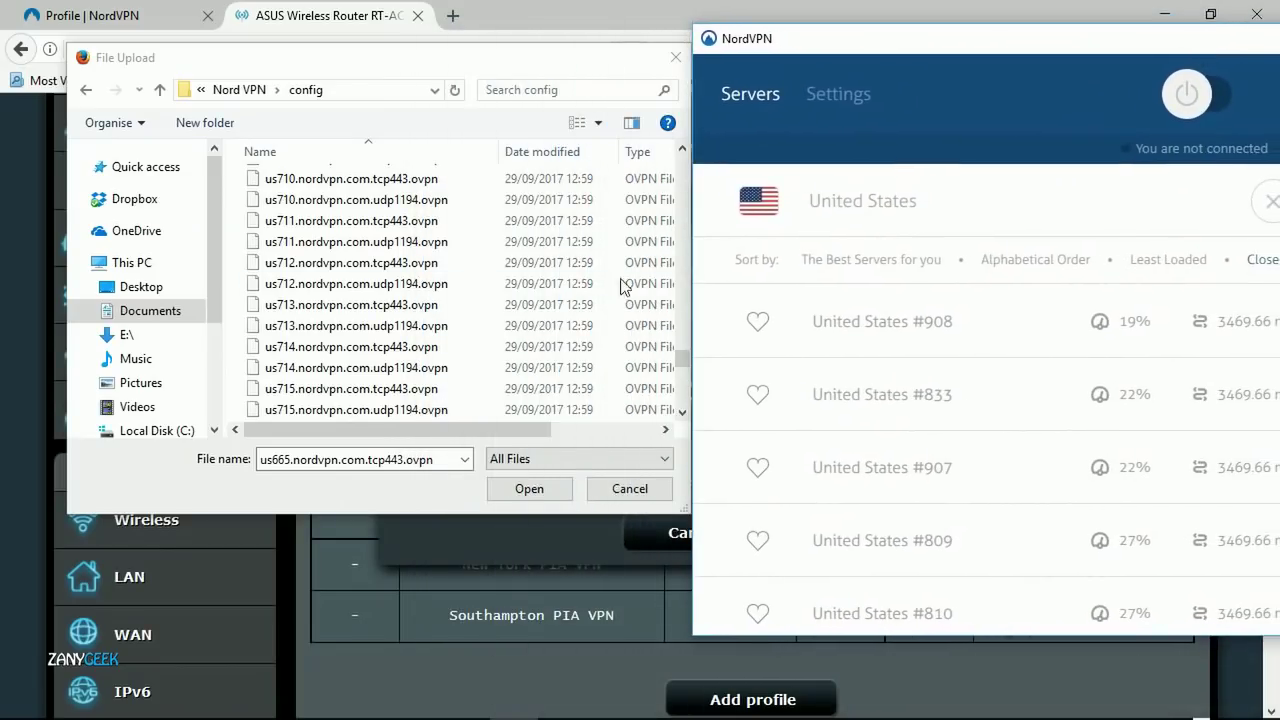
scroll(416, 368, down, 20)
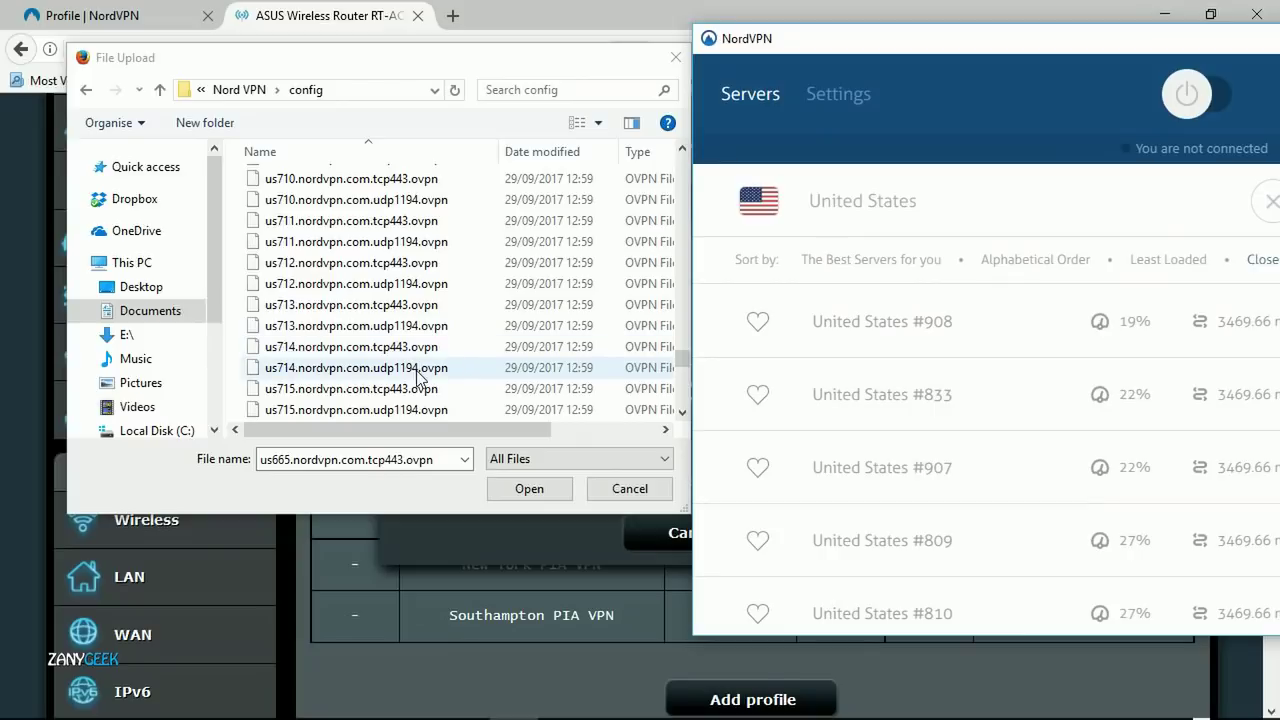
Choose us908.nordvpn.com.udp1194.ovpn as the profile's .ovpn import file.
scroll(430, 354, down, 20)
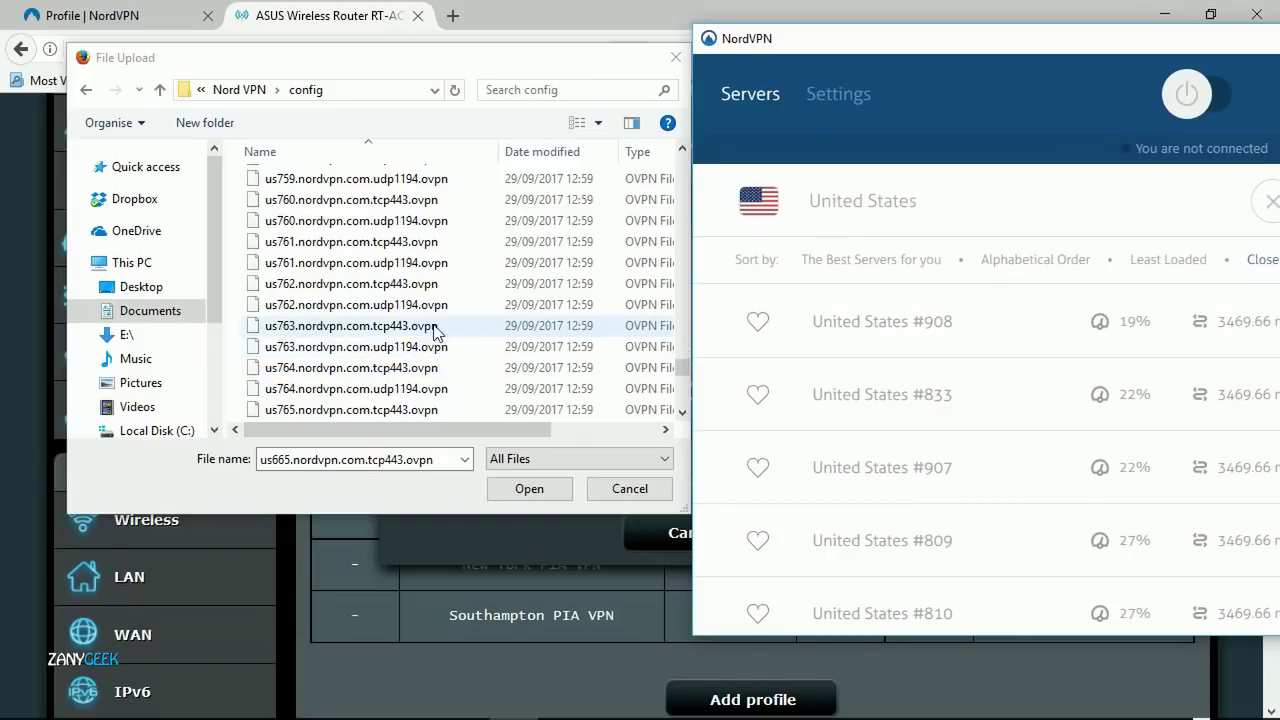
scroll(446, 346, down, 20)
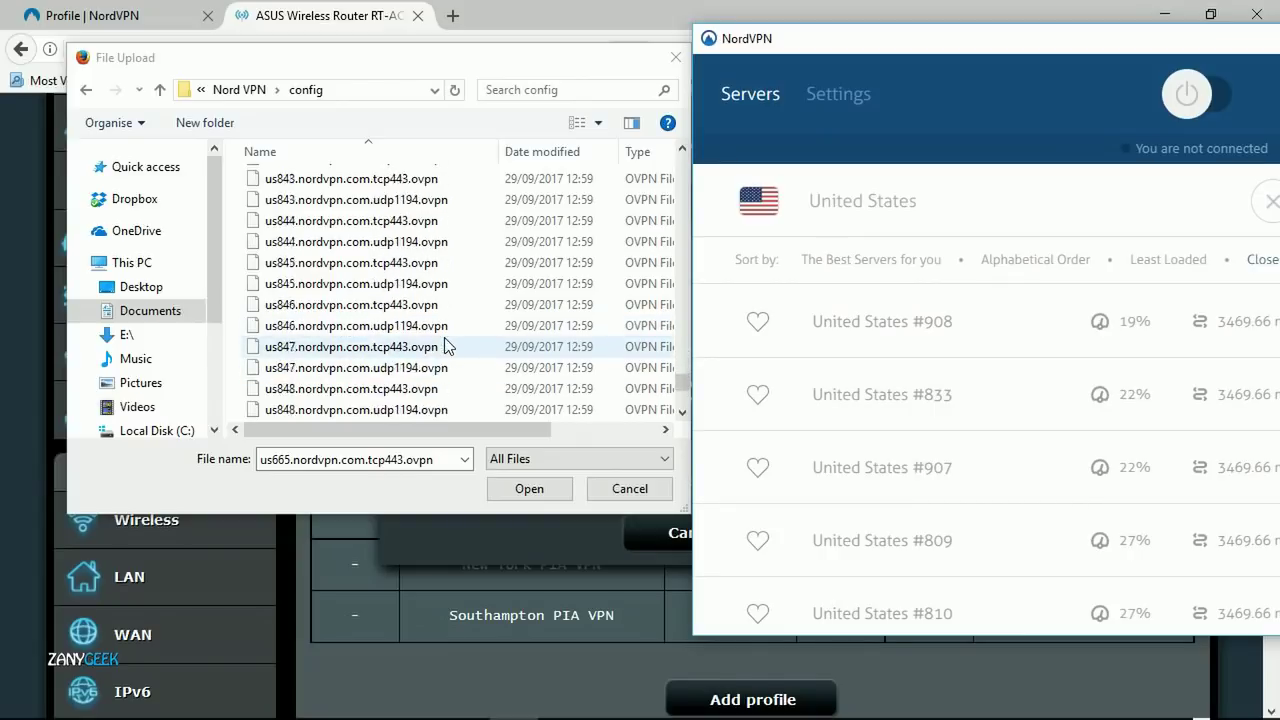
scroll(447, 346, down, 13)
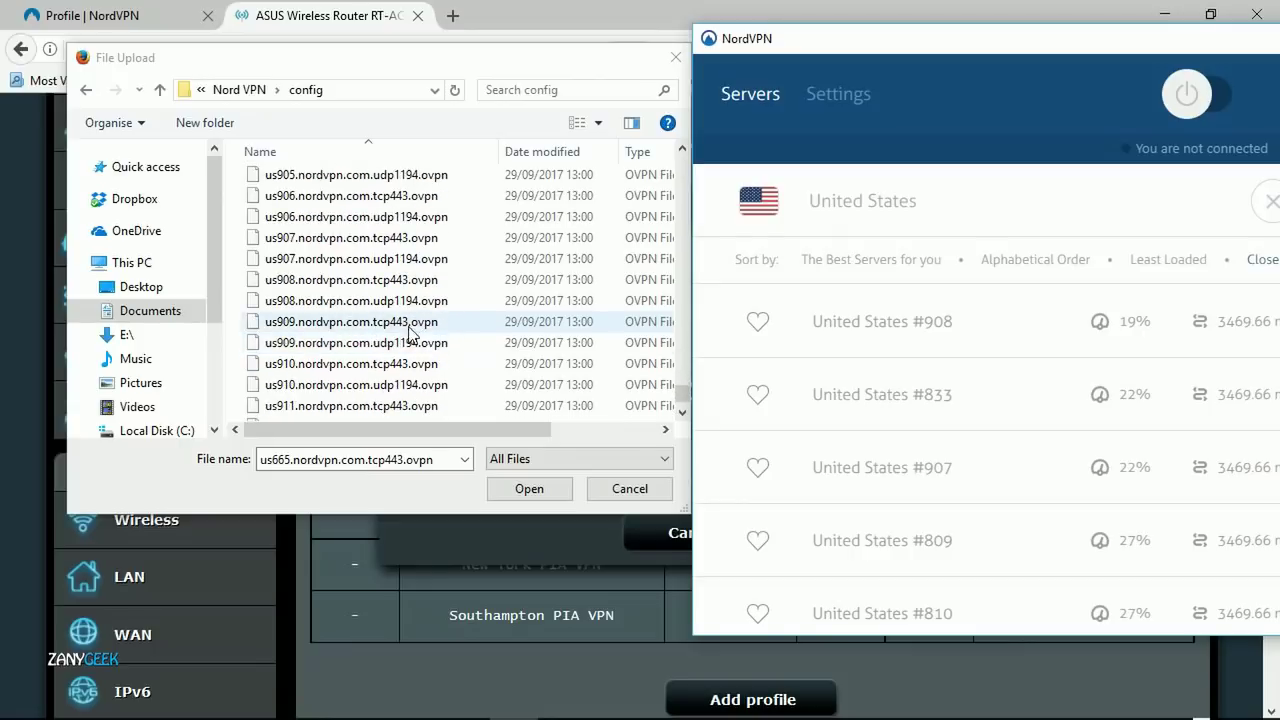
click(383, 300)
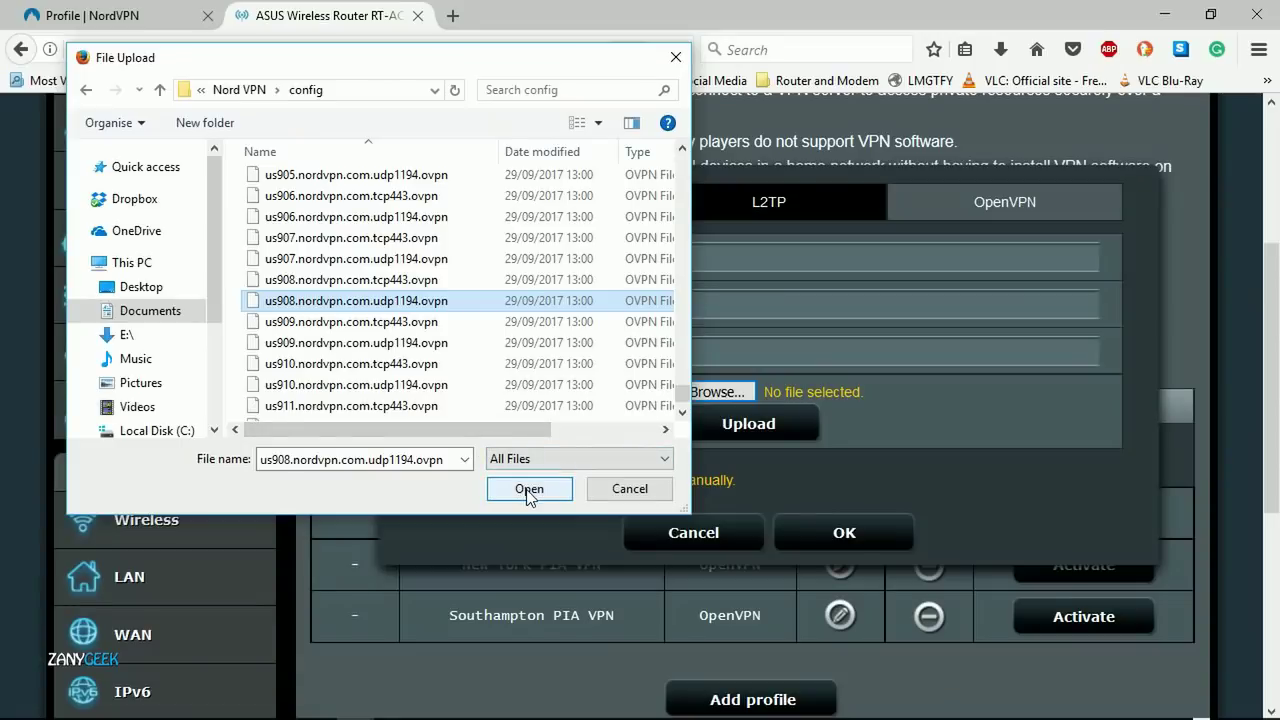
click(529, 492)
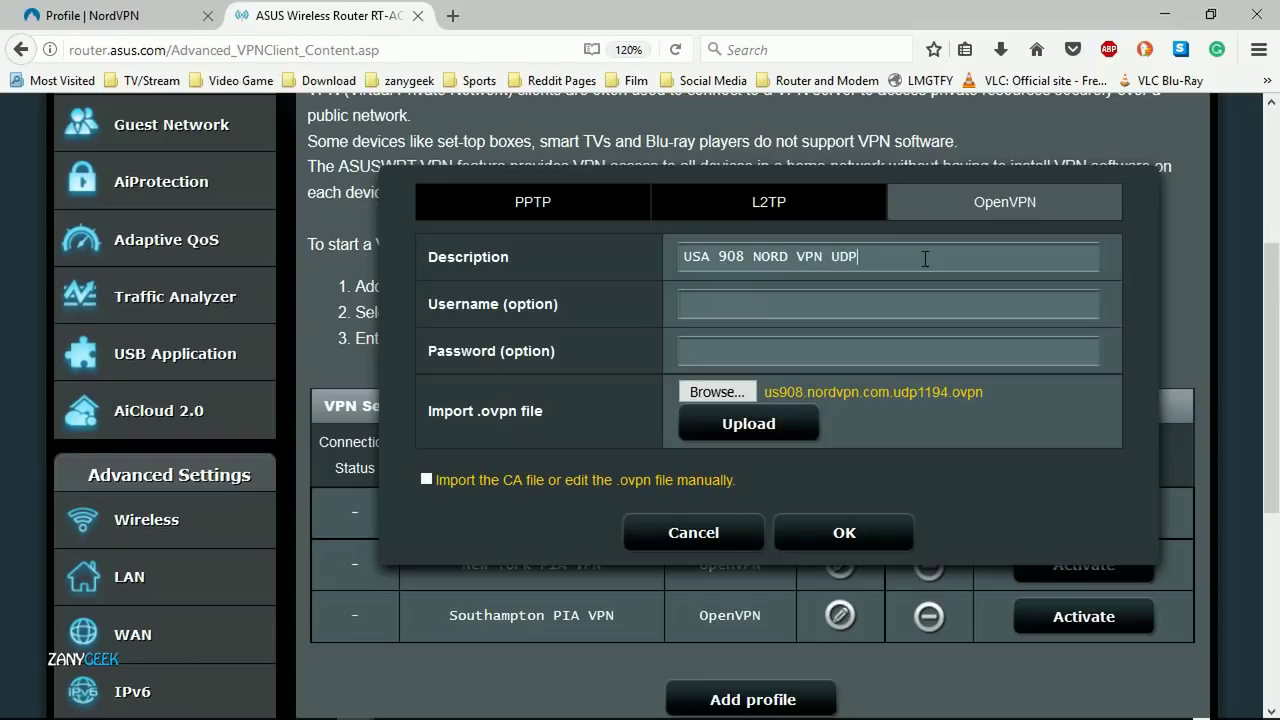
Enter the NordVPN account username and password in the profile.
click(692, 310)
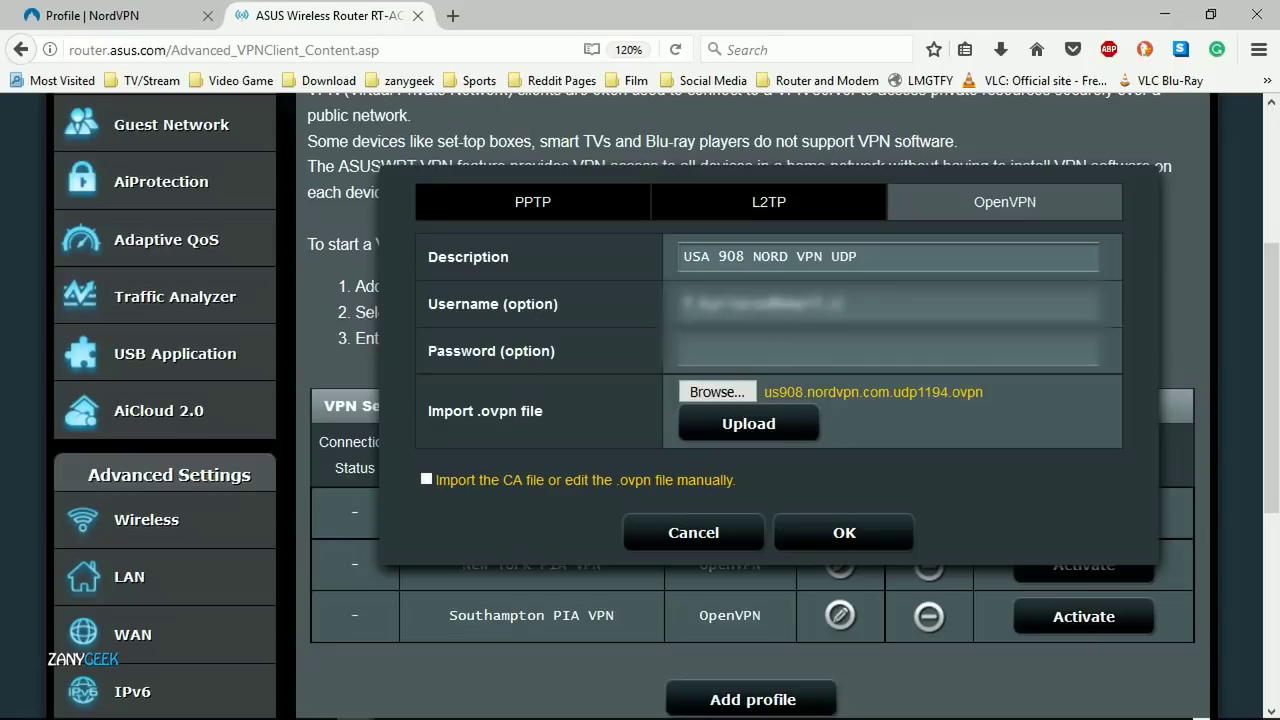
key(Tab)
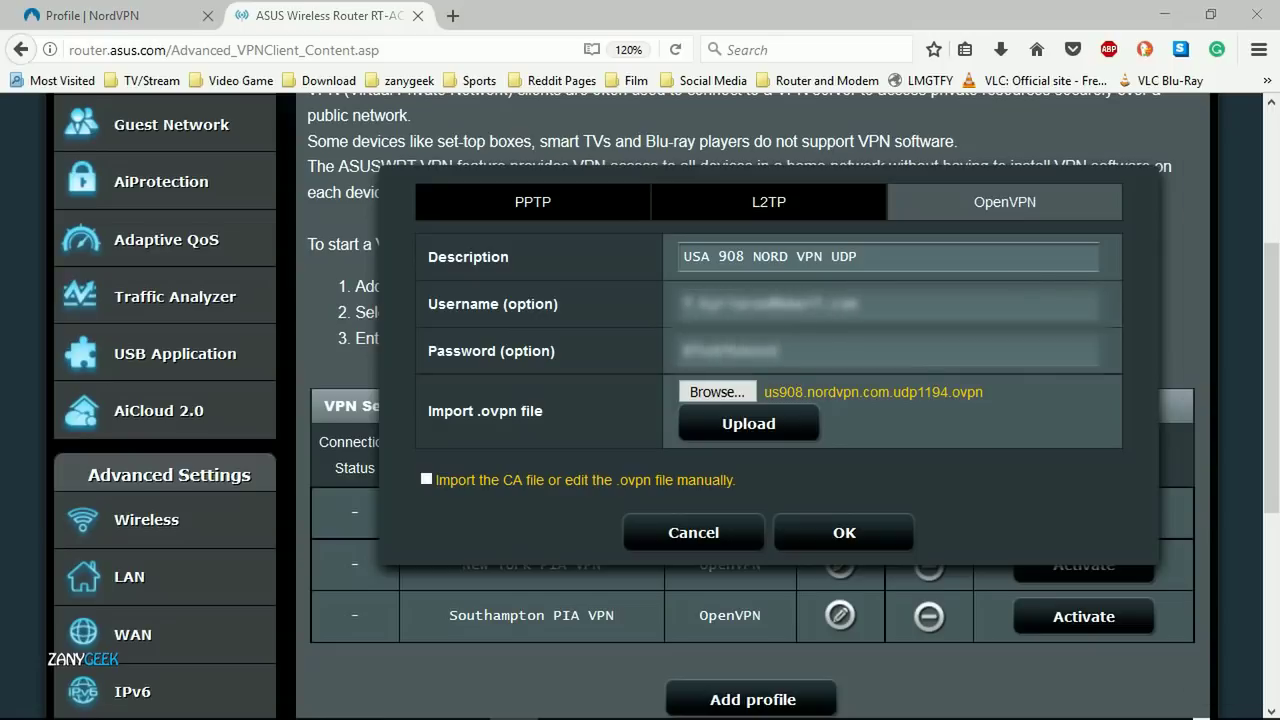
Upload the .ovpn file to the router until it reports Complete.
click(763, 469)
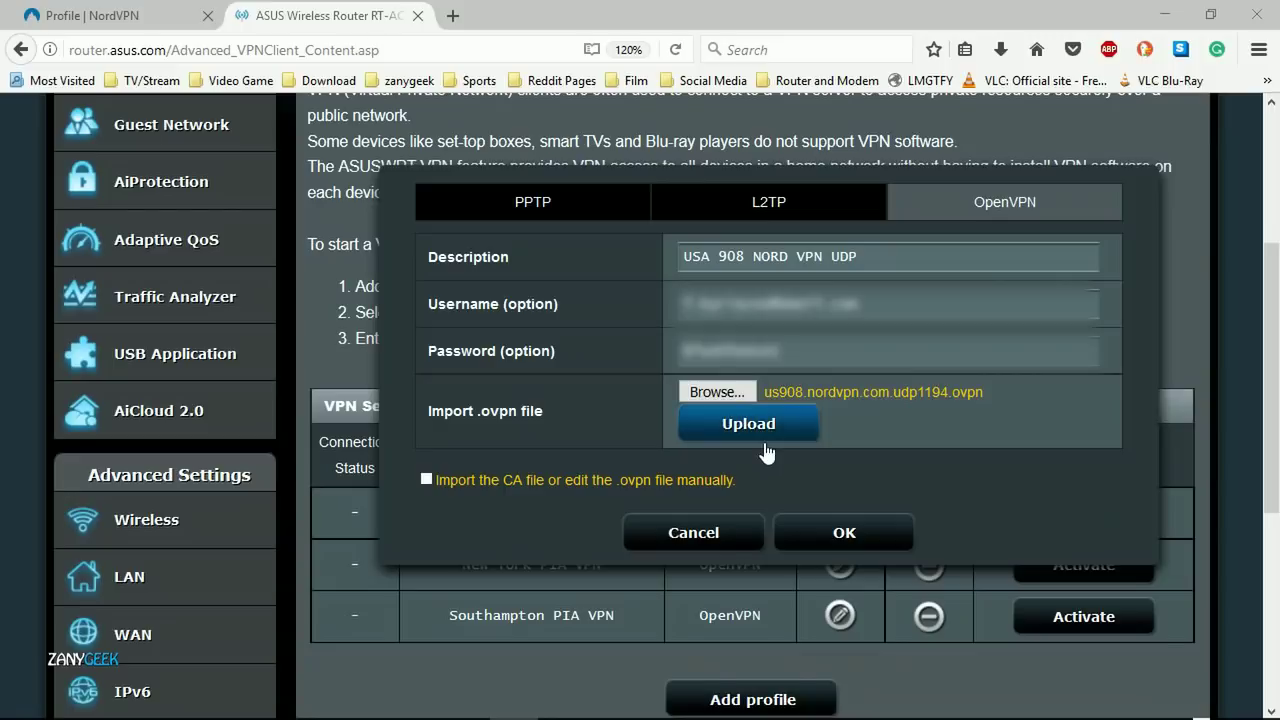
click(750, 445)
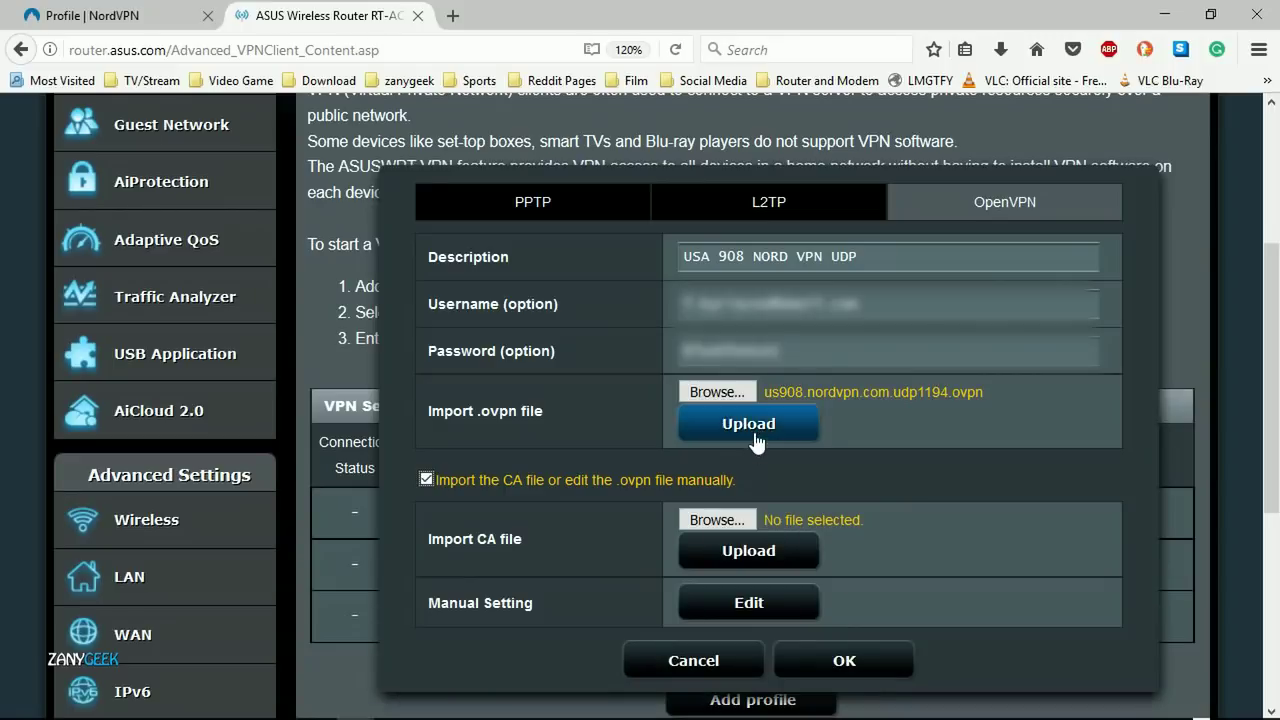
click(755, 442)
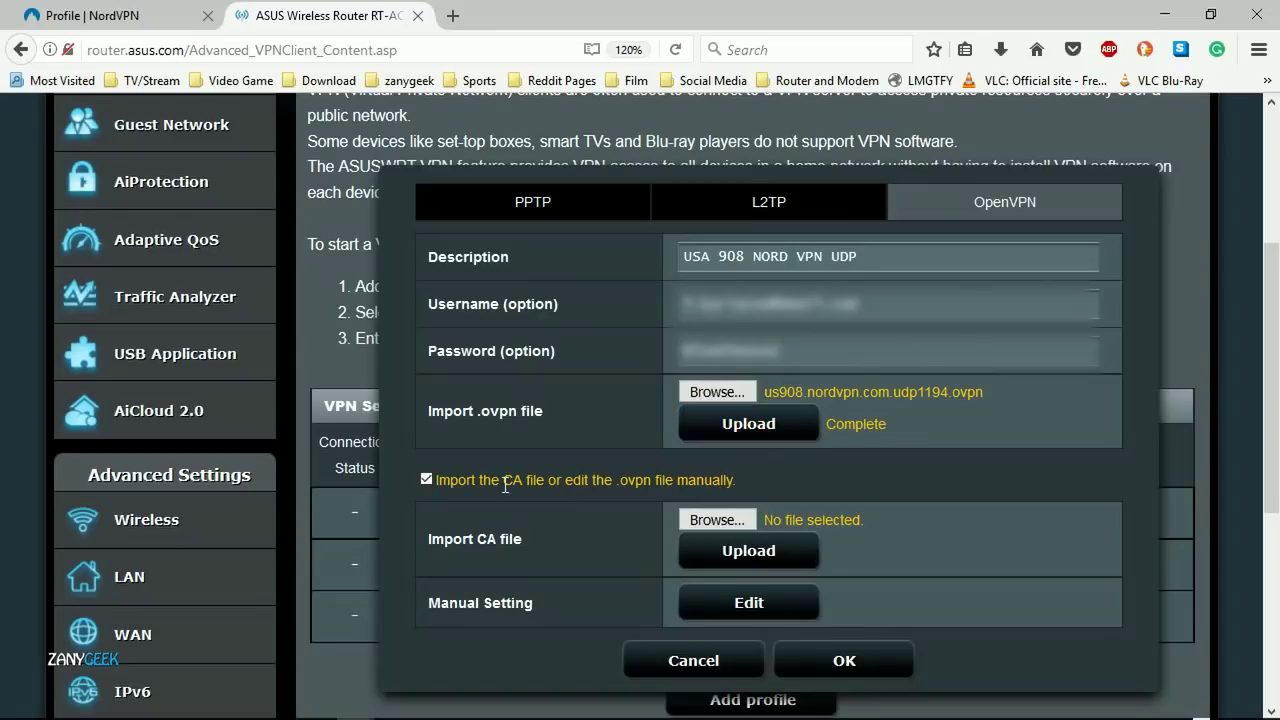
click(427, 483)
Enable CA import and pick us908_nordvpn_com_ca.crt from the CA and TLS auth certificates folder.
click(427, 483)
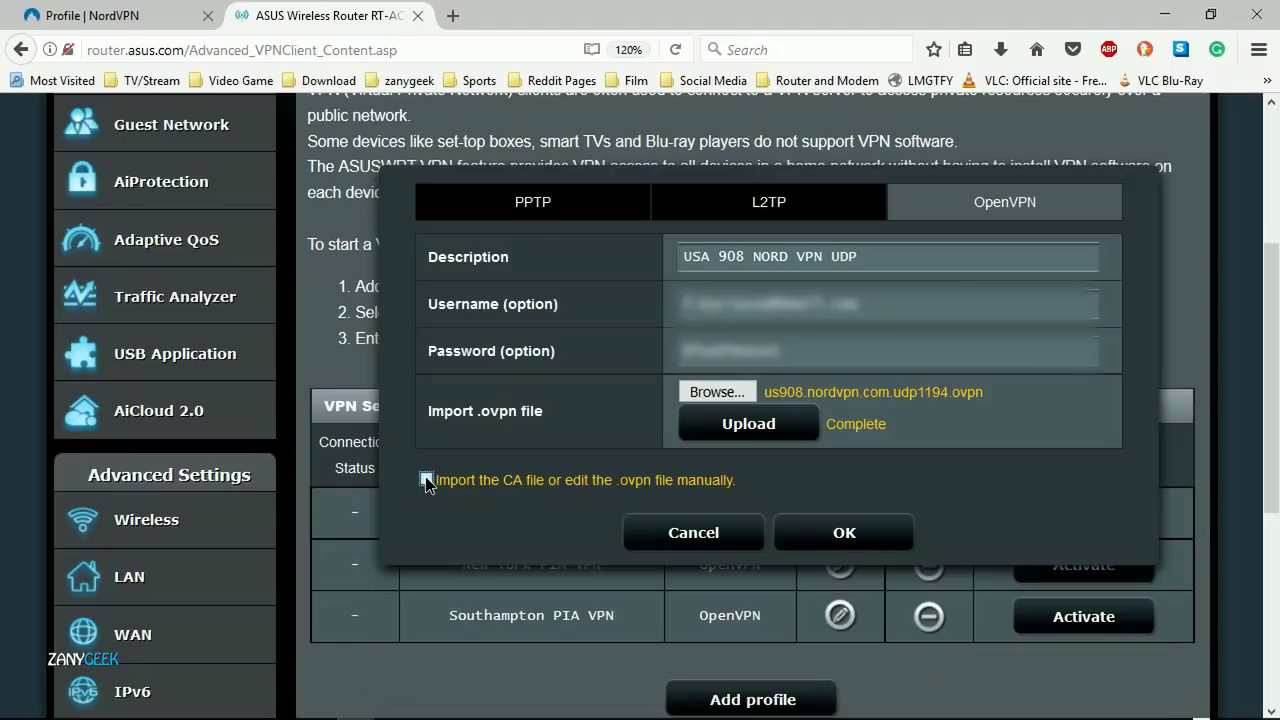
click(720, 520)
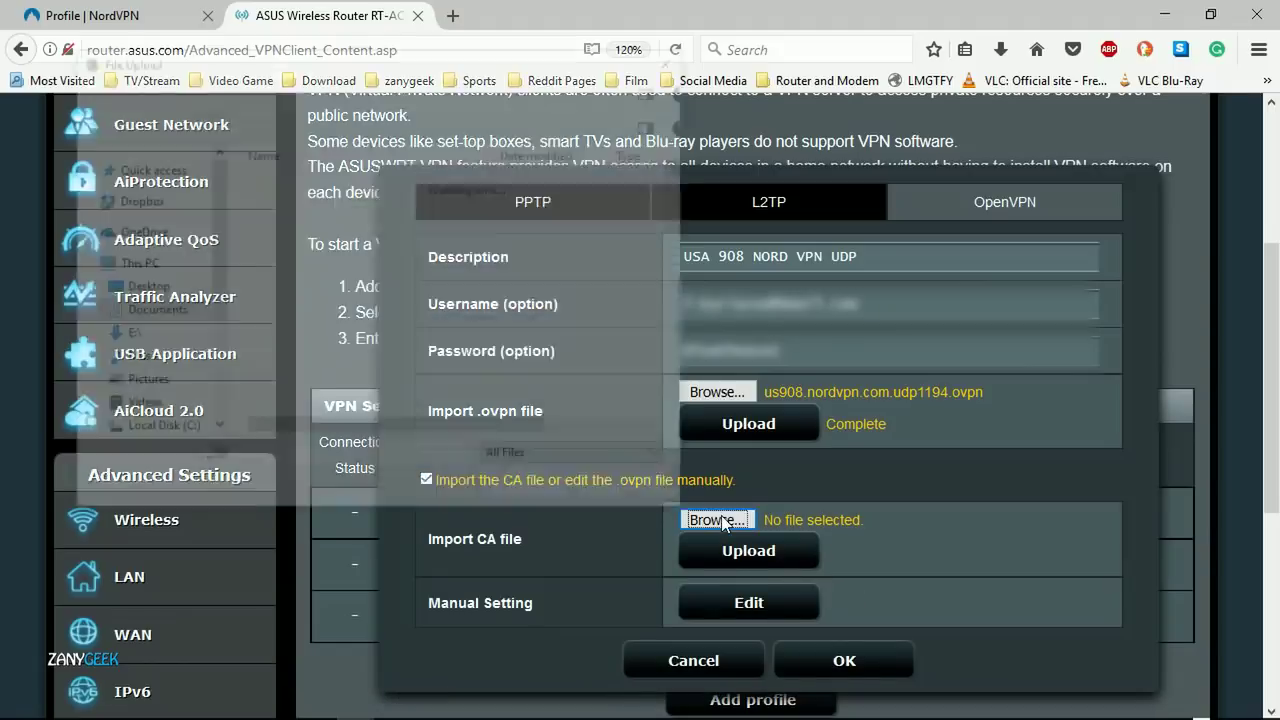
click(249, 90)
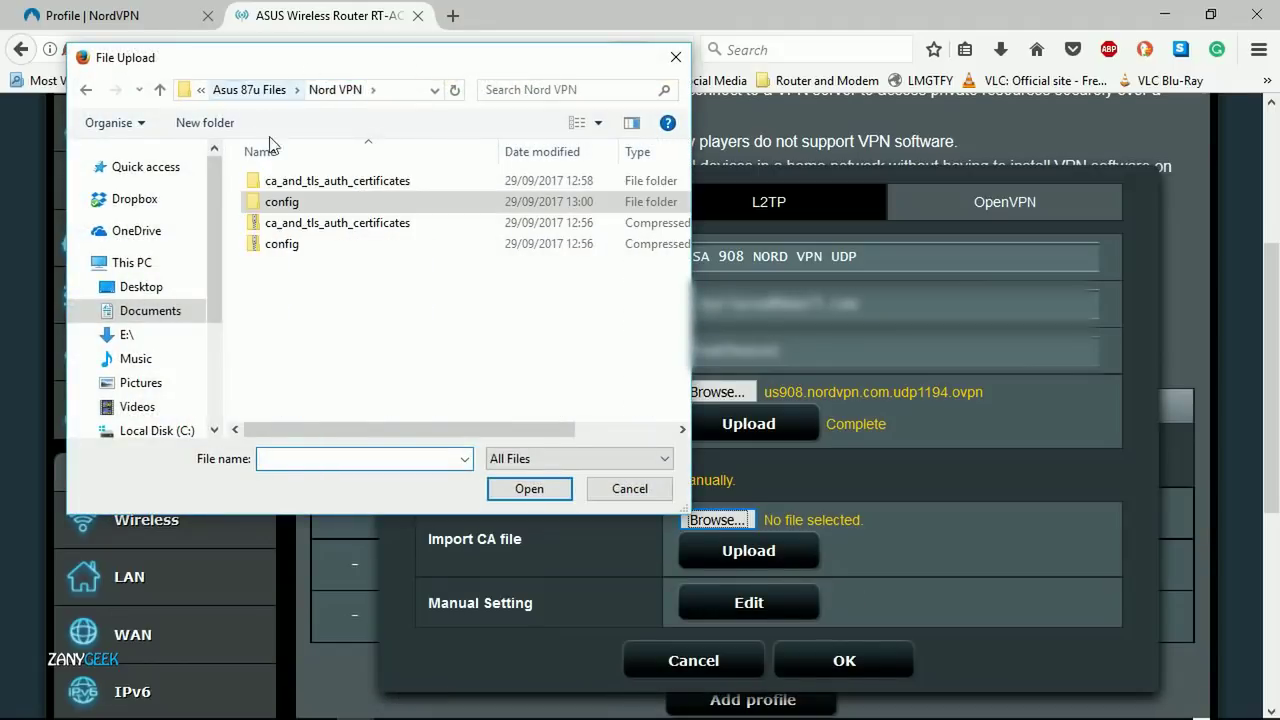
double_click(305, 182)
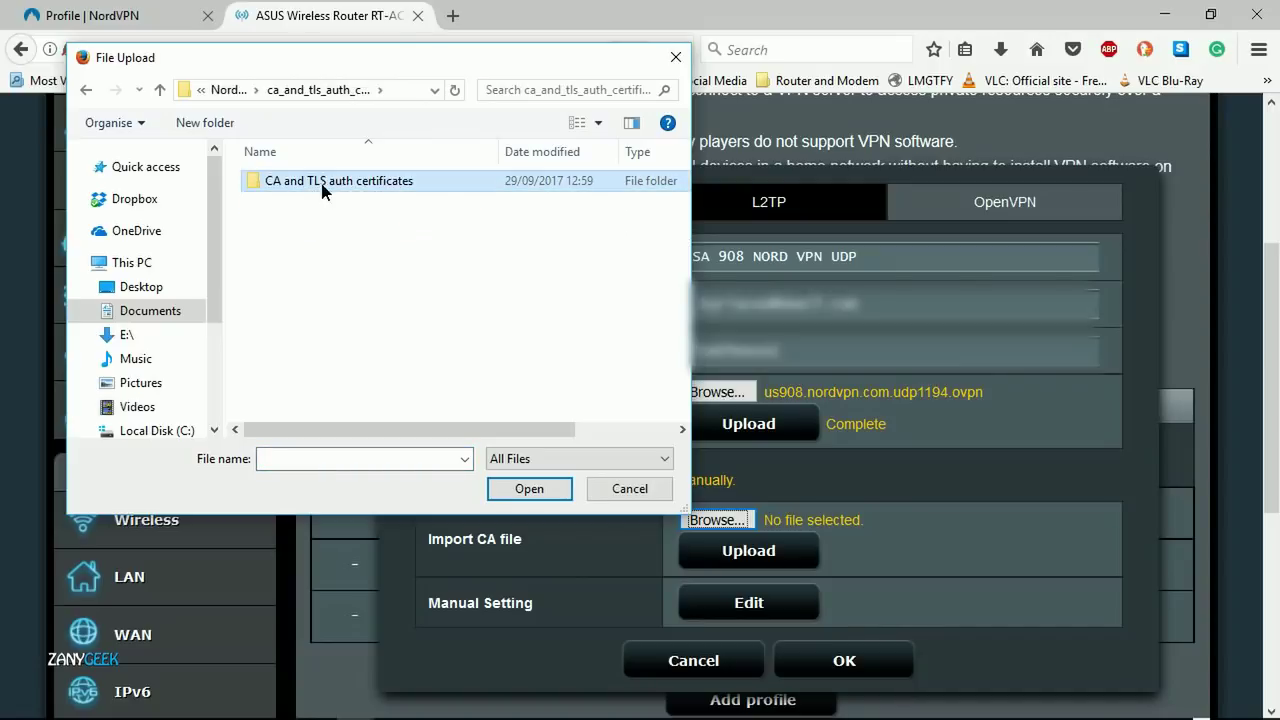
double_click(322, 184)
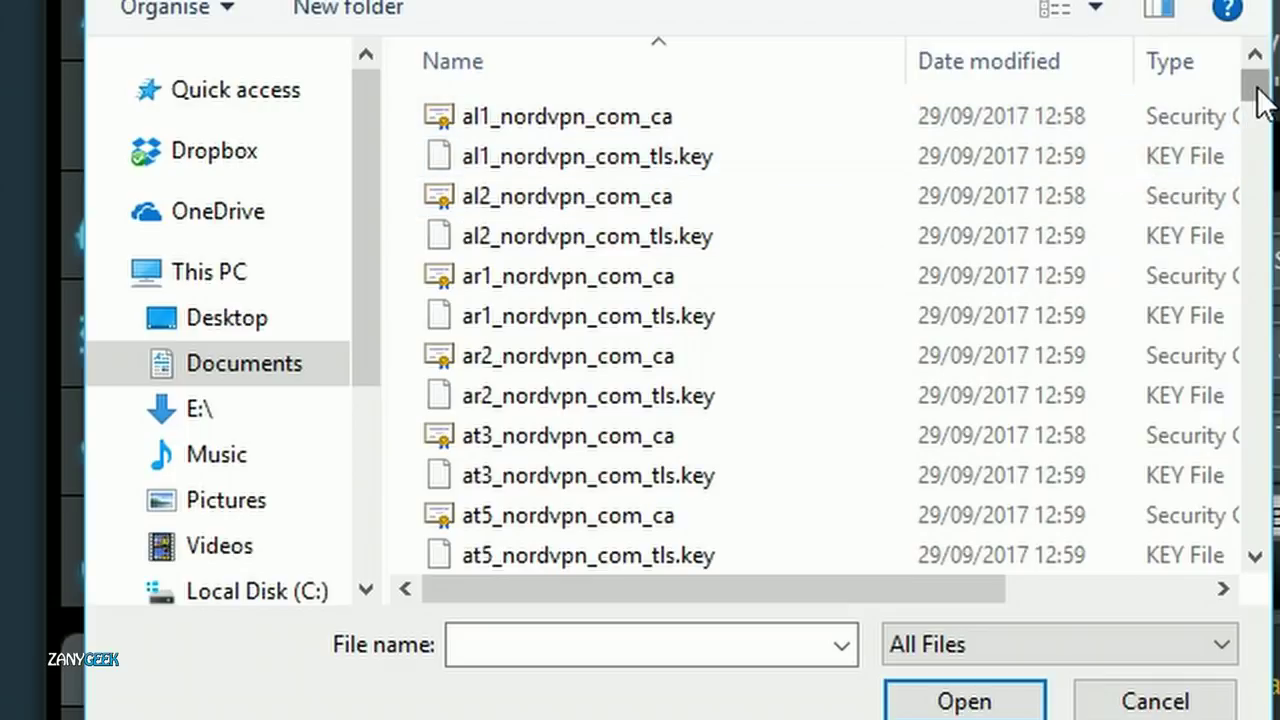
drag(1255, 88, 1255, 521)
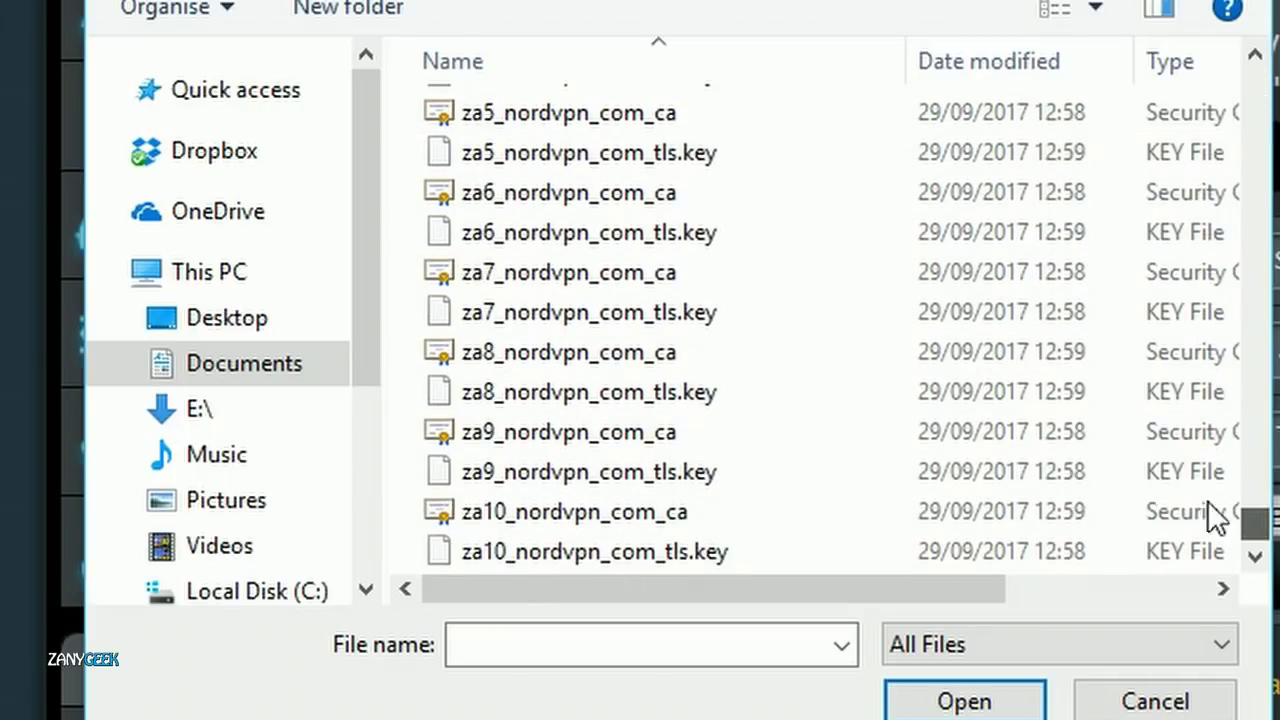
scroll(770, 312, up, 5)
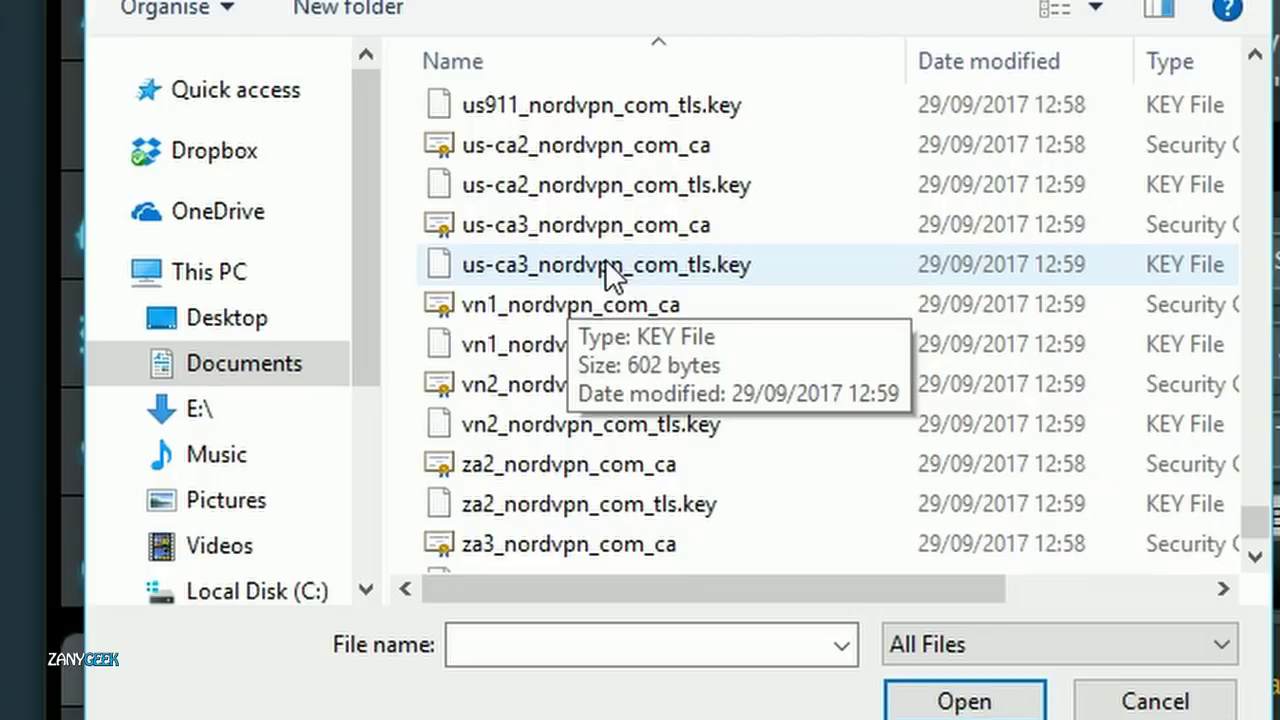
scroll(610, 275, up, 1)
scroll(607, 272, up, 2)
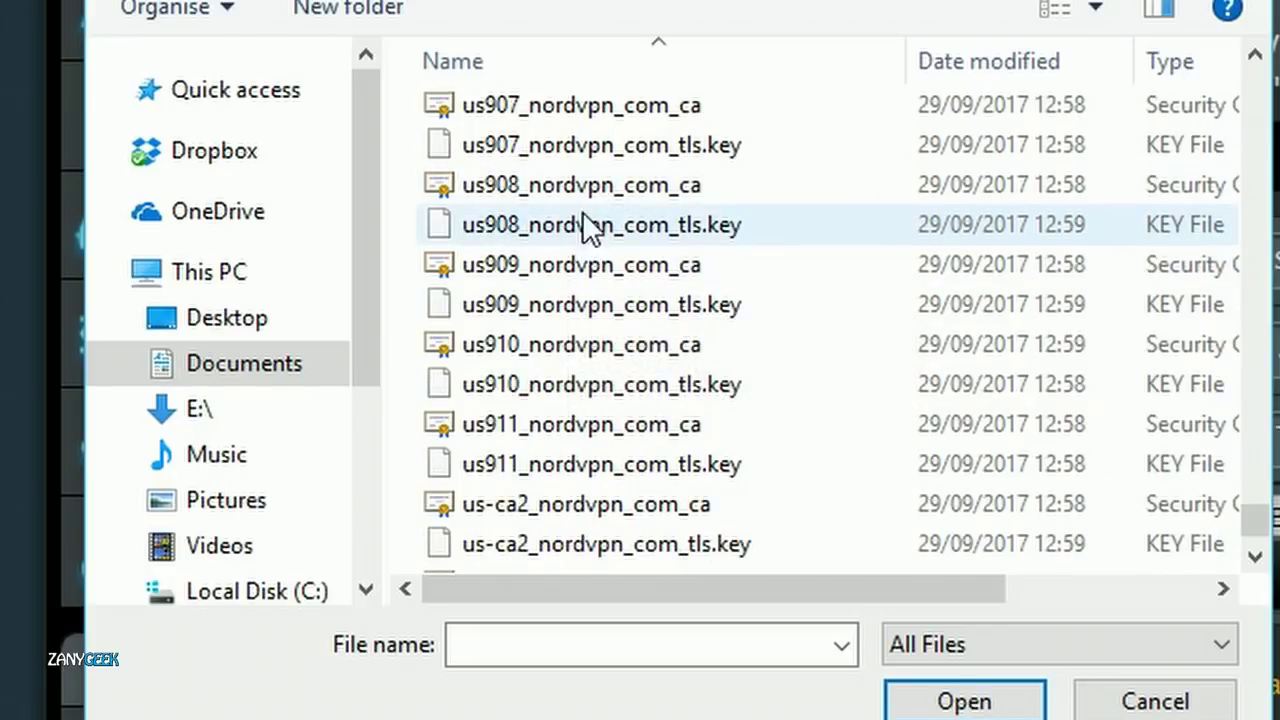
click(588, 196)
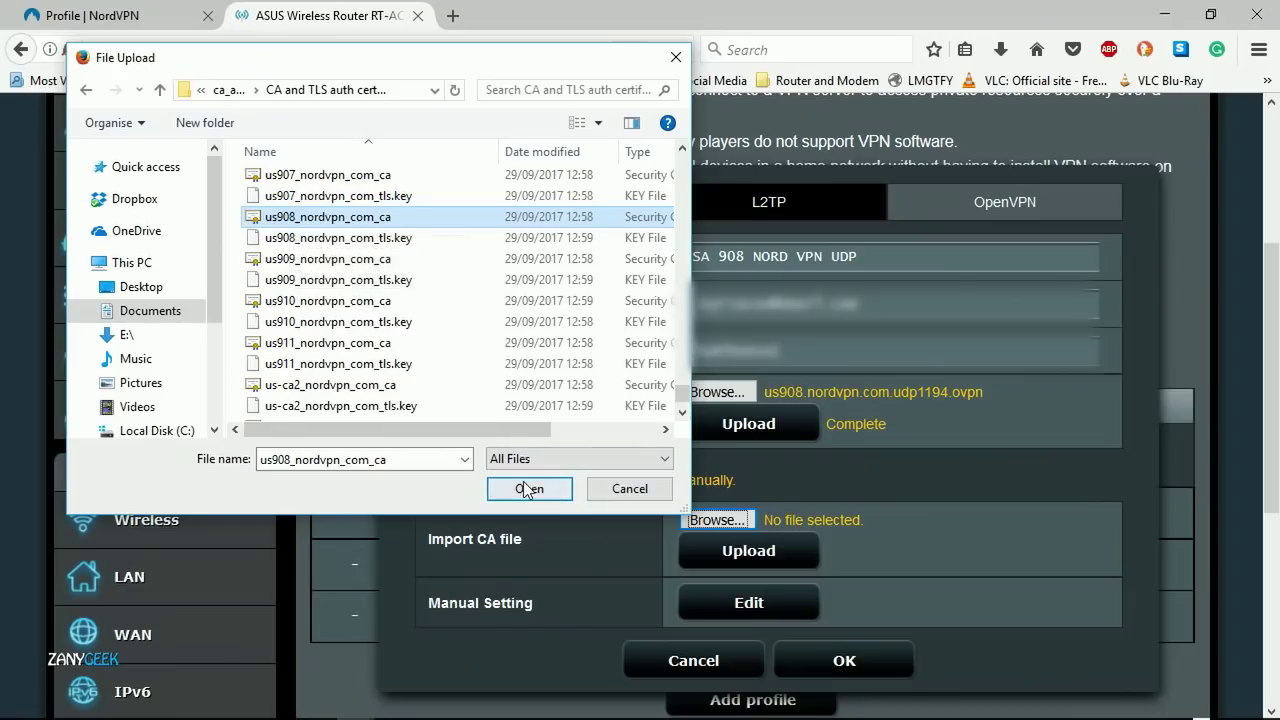
click(964, 701)
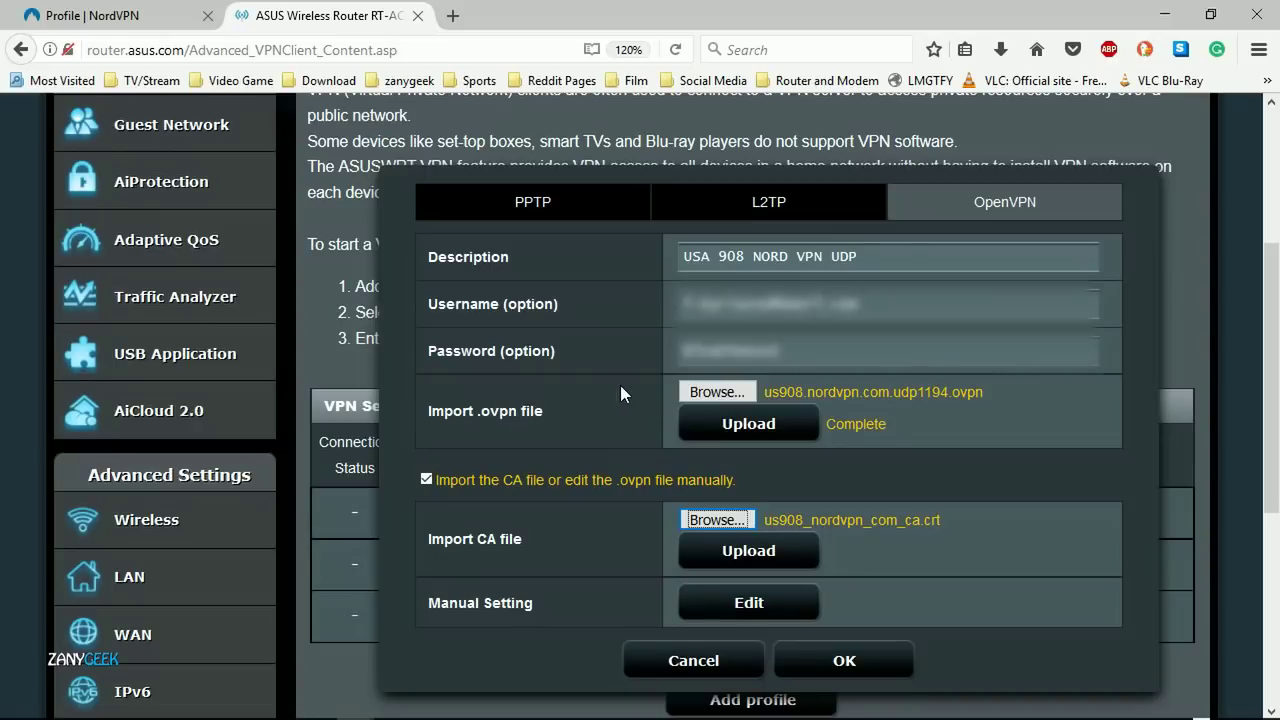
Upload the us908 CA certificate and save the USA 908 NORD VPN UDP profile.
click(760, 567)
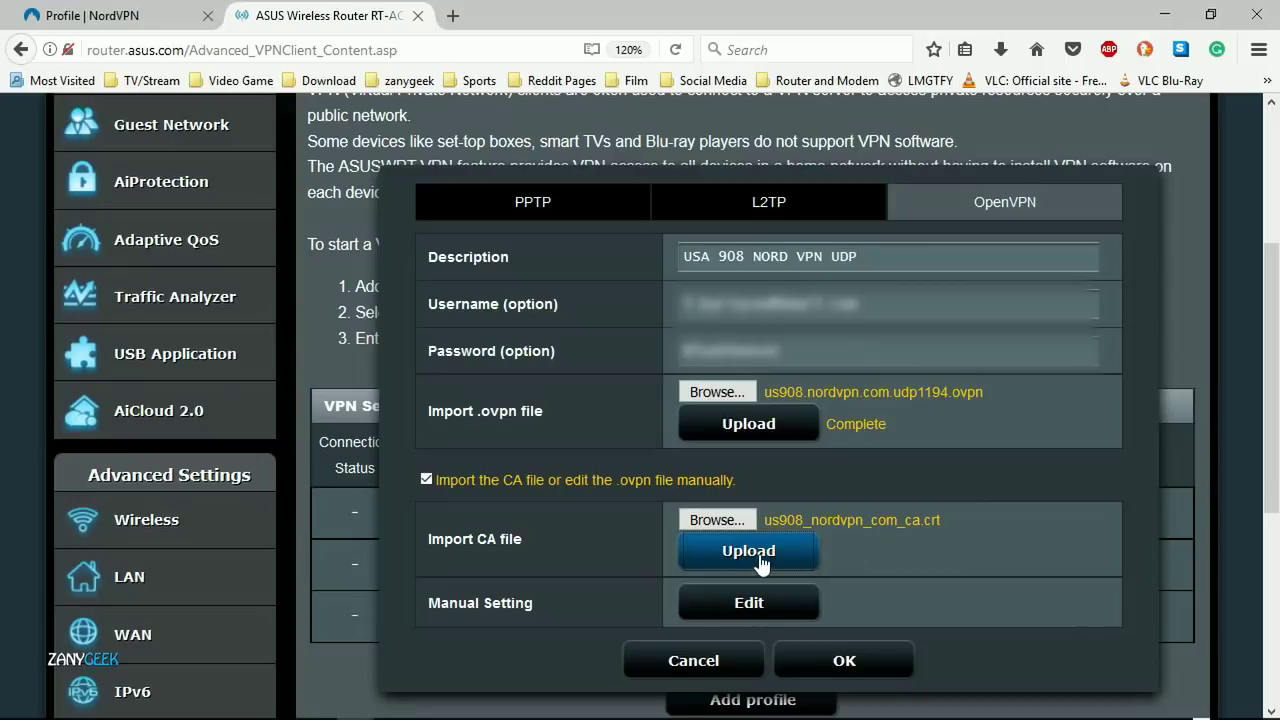
click(845, 661)
scroll(900, 540, down, 2)
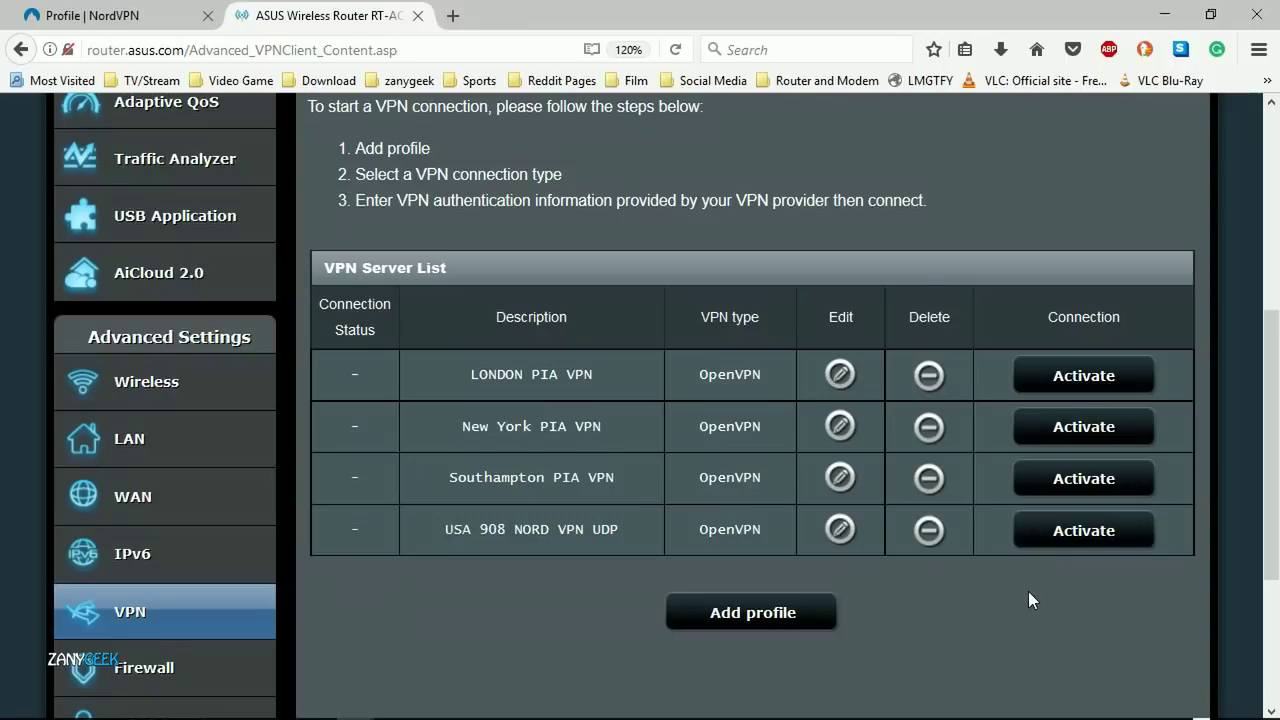
Activate, then deactivate, the USA 908 NORD VPN UDP connection.
click(1058, 536)
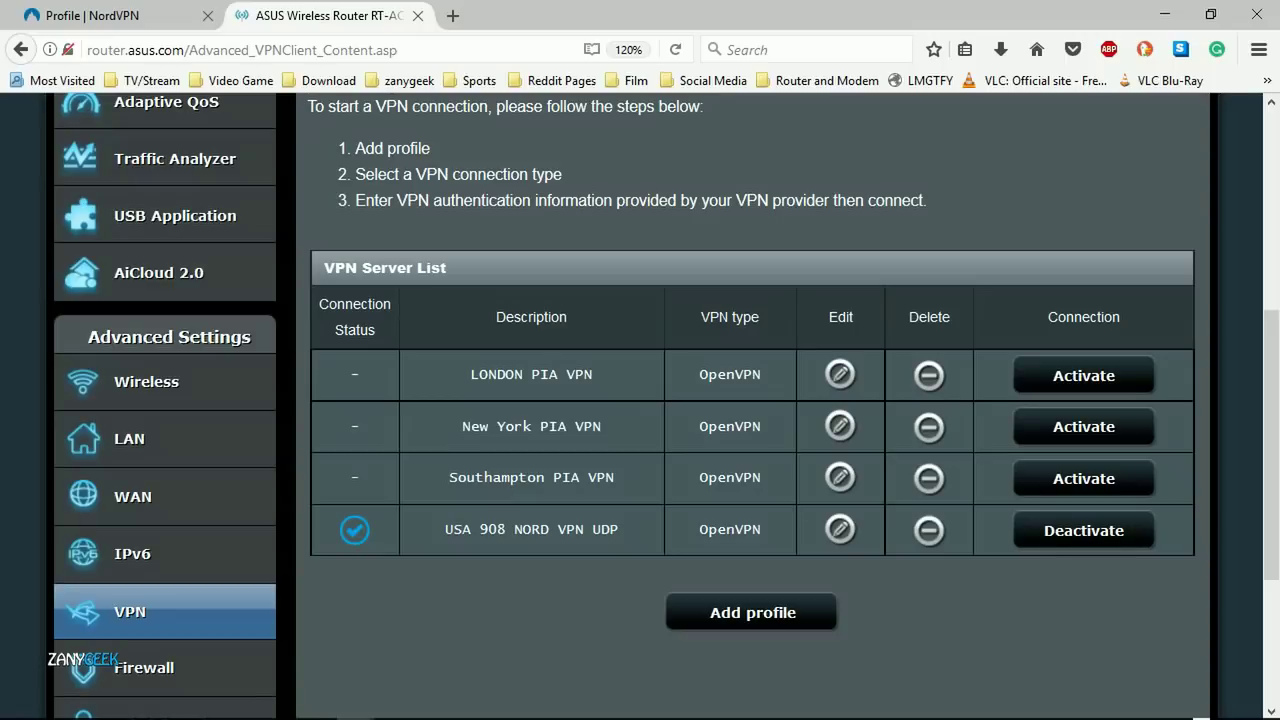
click(1105, 535)
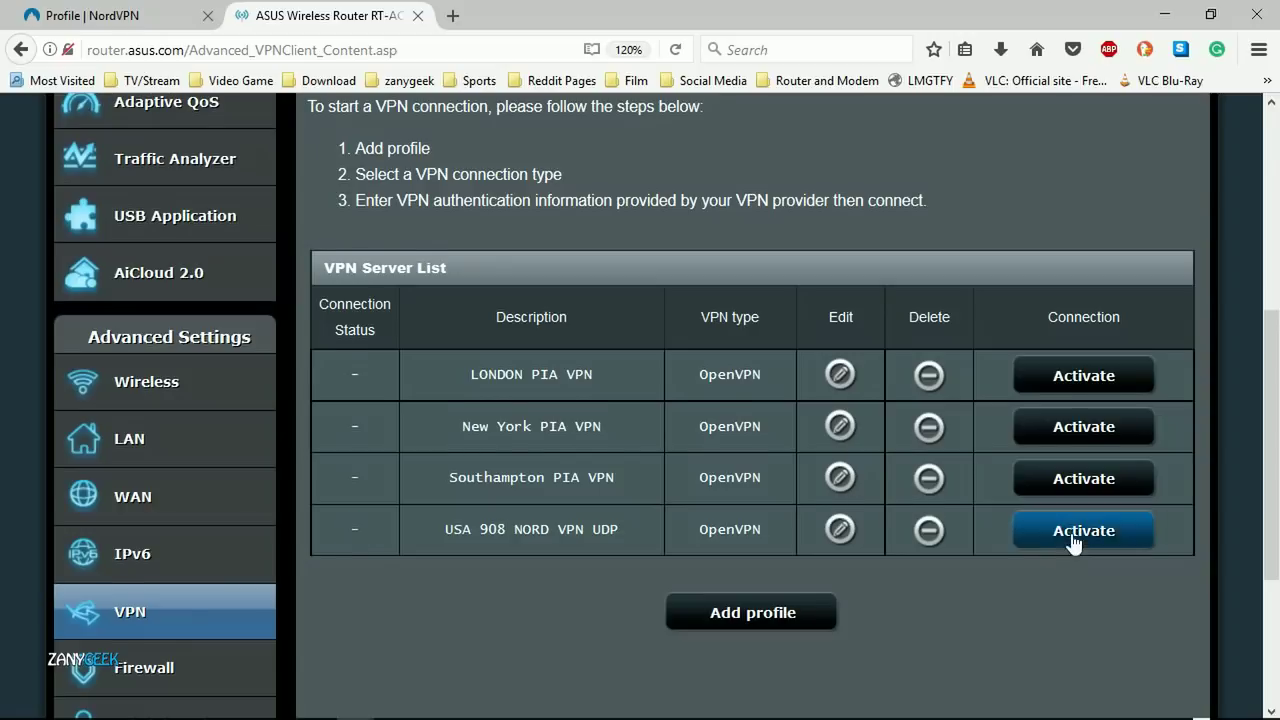
scroll(1071, 543, down, 2)
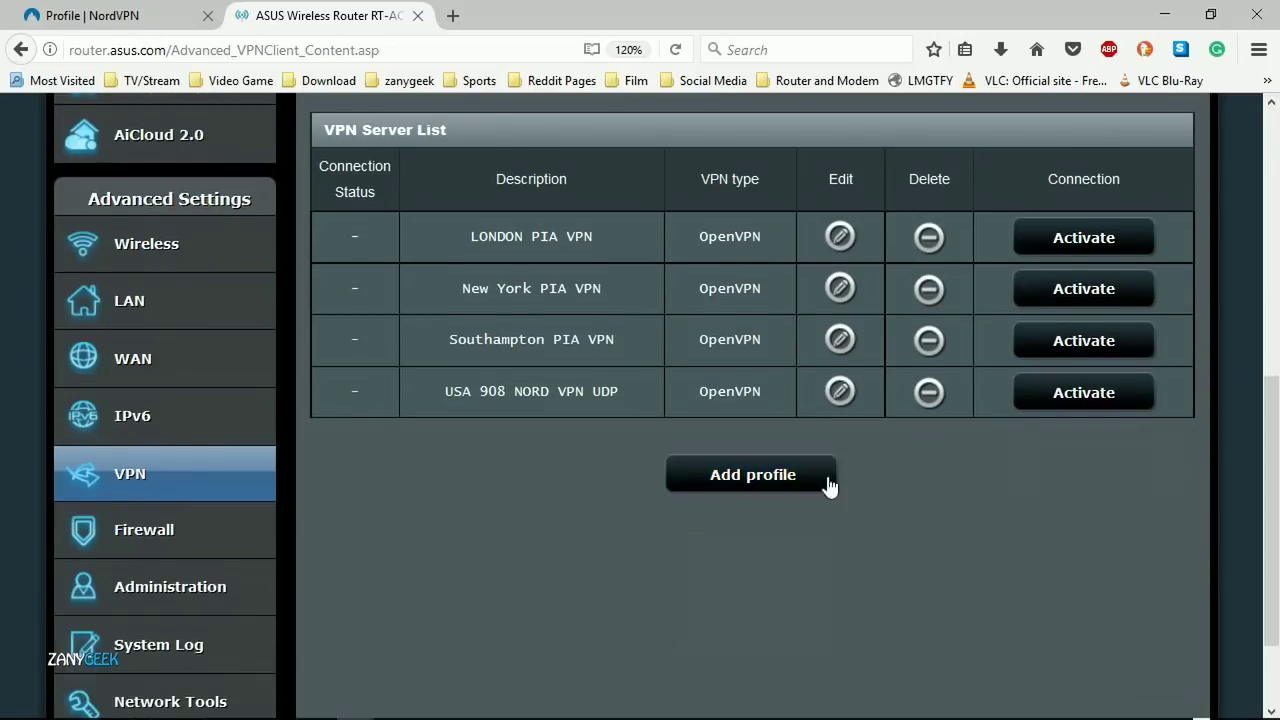
Start a new empty OpenVPN profile and bring up NordVPN's United Kingdom server list.
click(829, 485)
scroll(902, 392, up, 3)
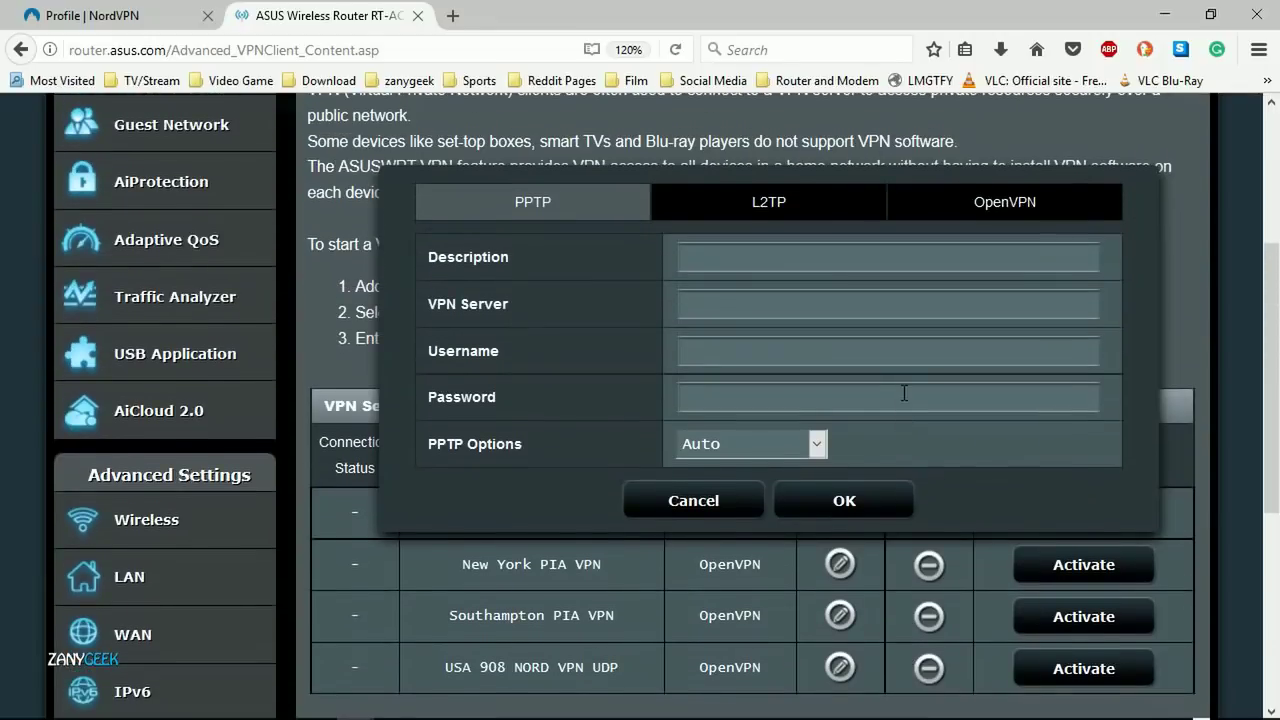
scroll(960, 380, up, 2)
click(1013, 350)
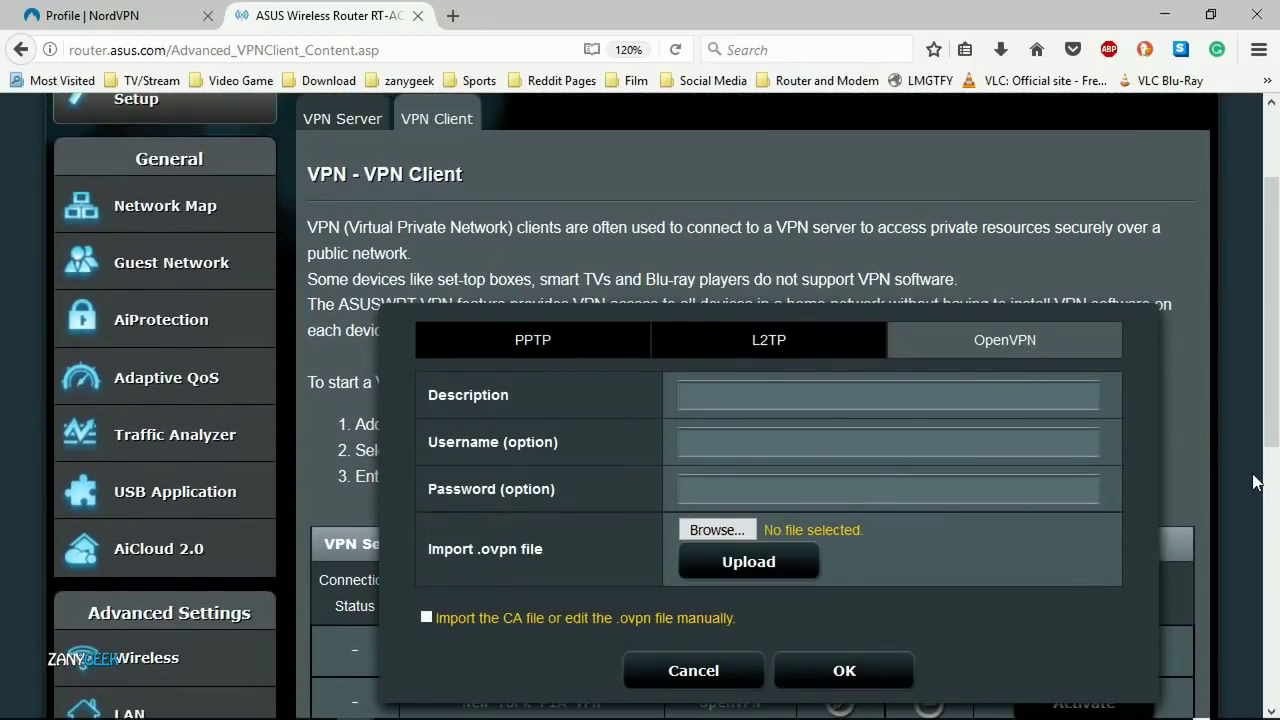
scroll(1257, 482, down, 2)
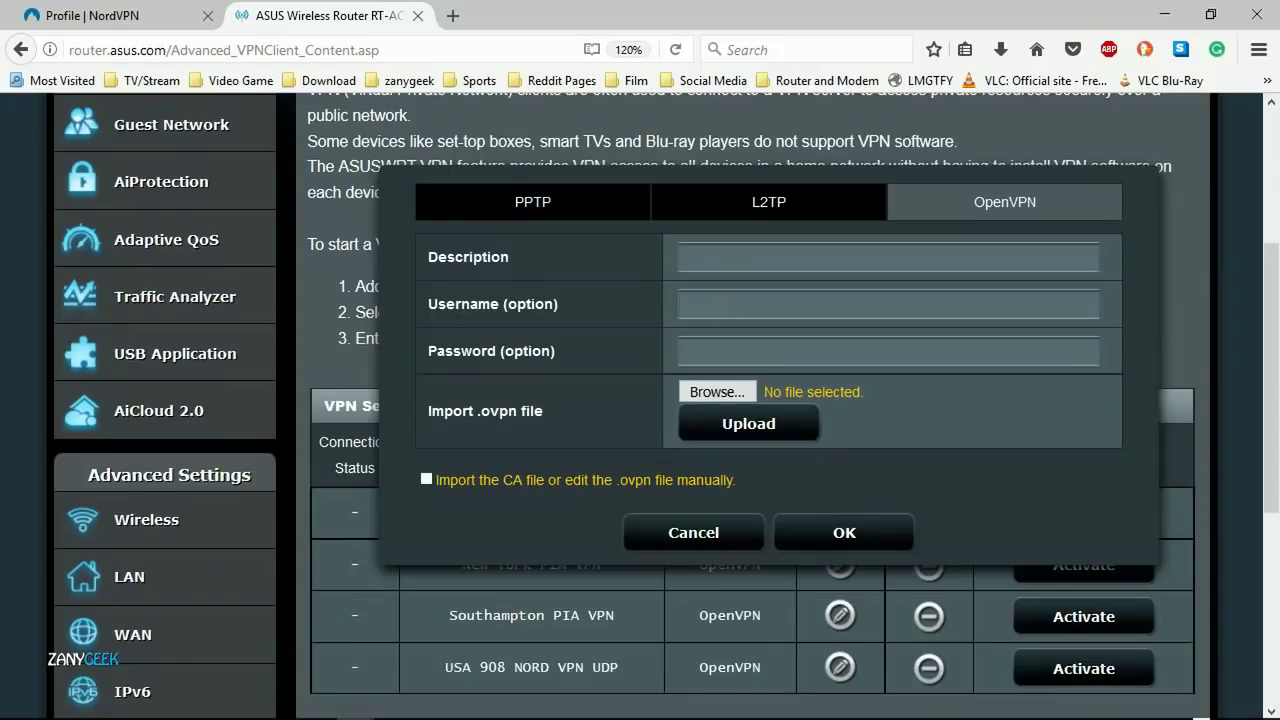
key(alt+Tab)
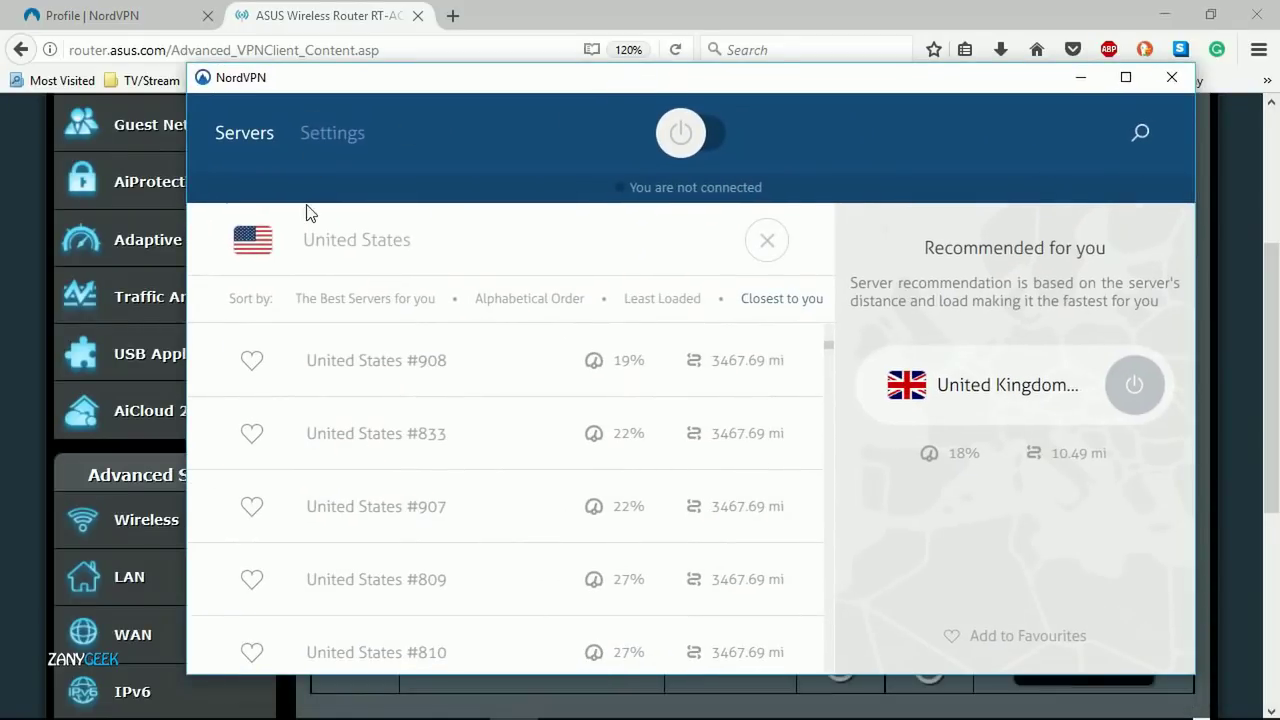
click(755, 248)
List the United Kingdom servers sorted closest first and move the NordVPN window to the right edge.
click(764, 540)
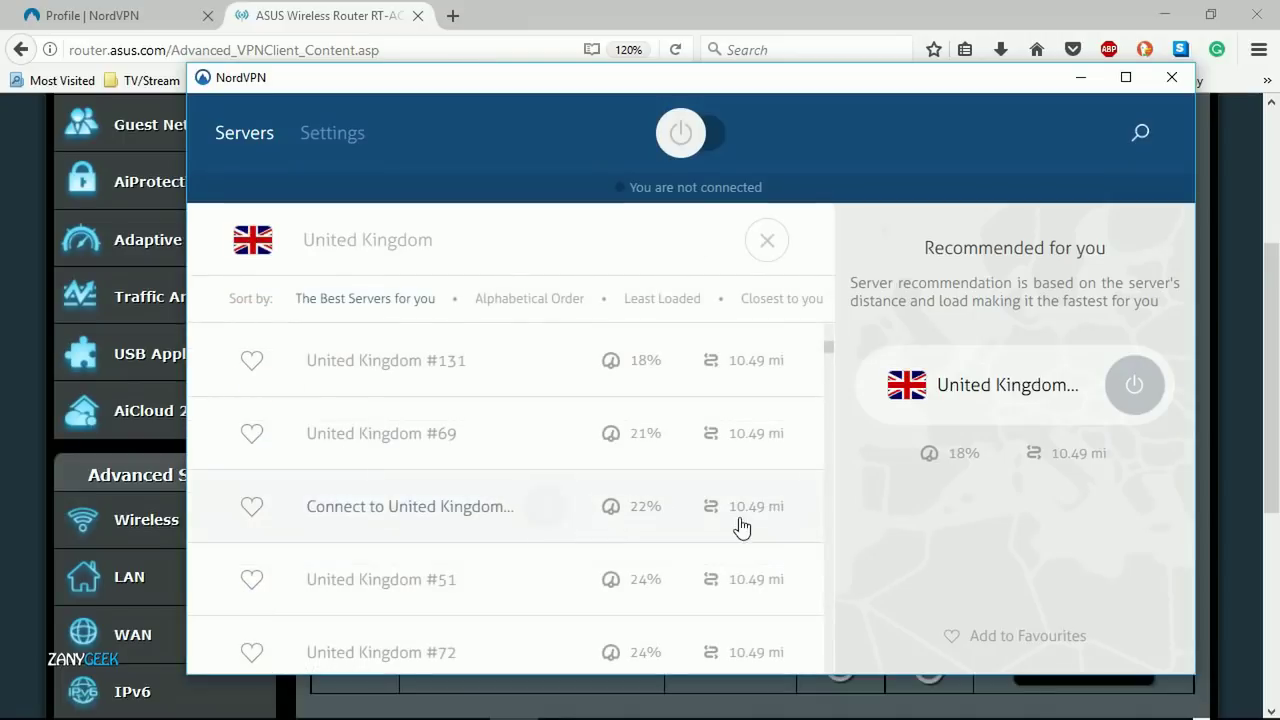
click(773, 302)
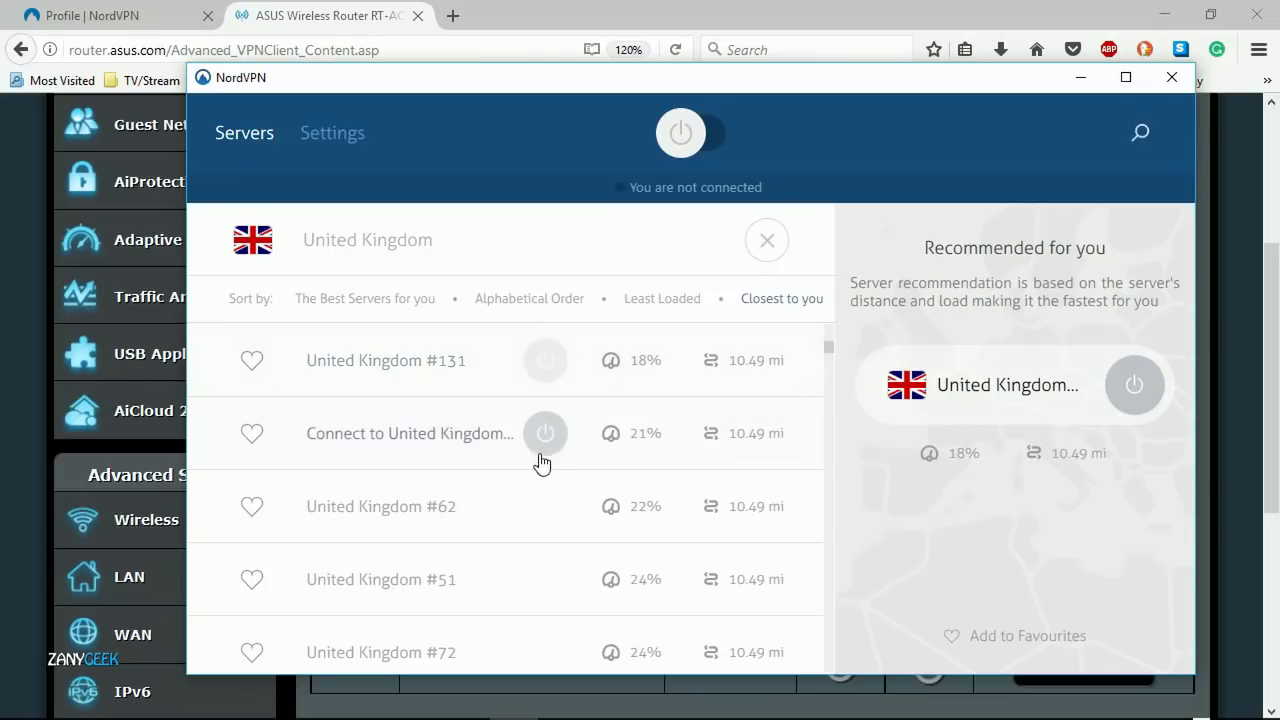
drag(725, 85, 1279, 126)
Browse the Nord VPN folders to reach the config folder of .ovpn files.
click(717, 391)
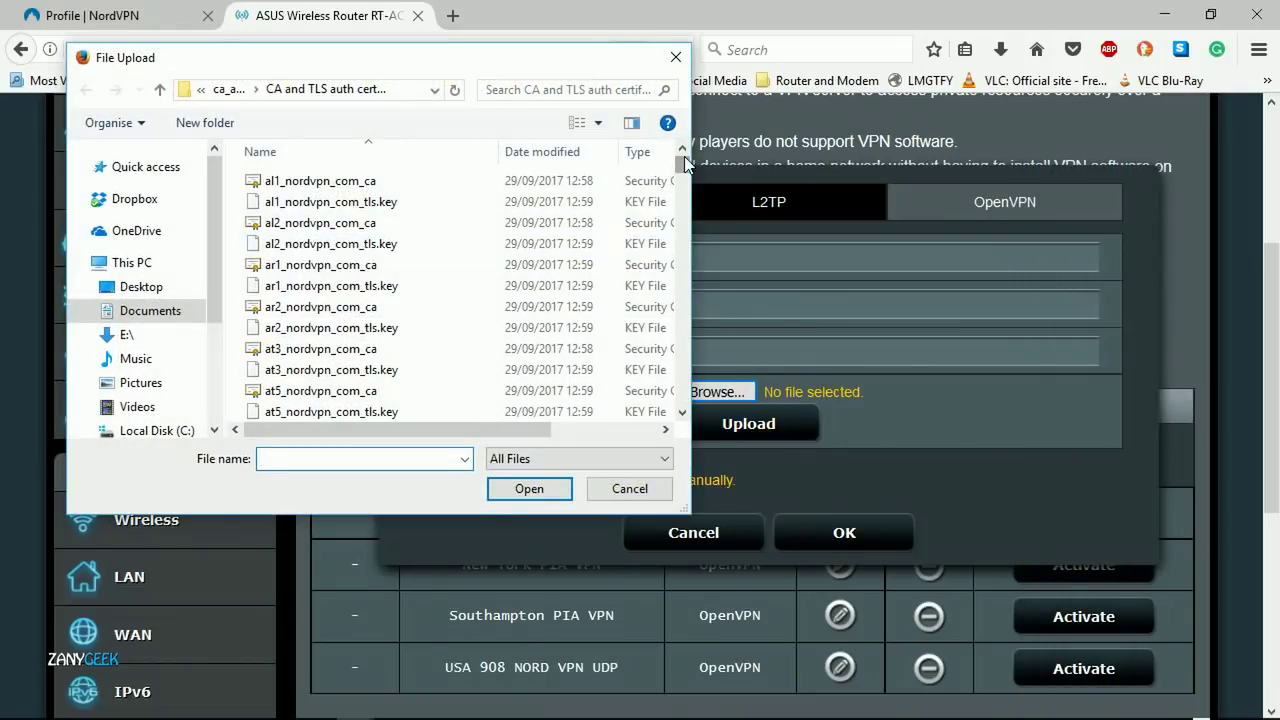
scroll(415, 287, down, 5)
click(415, 287)
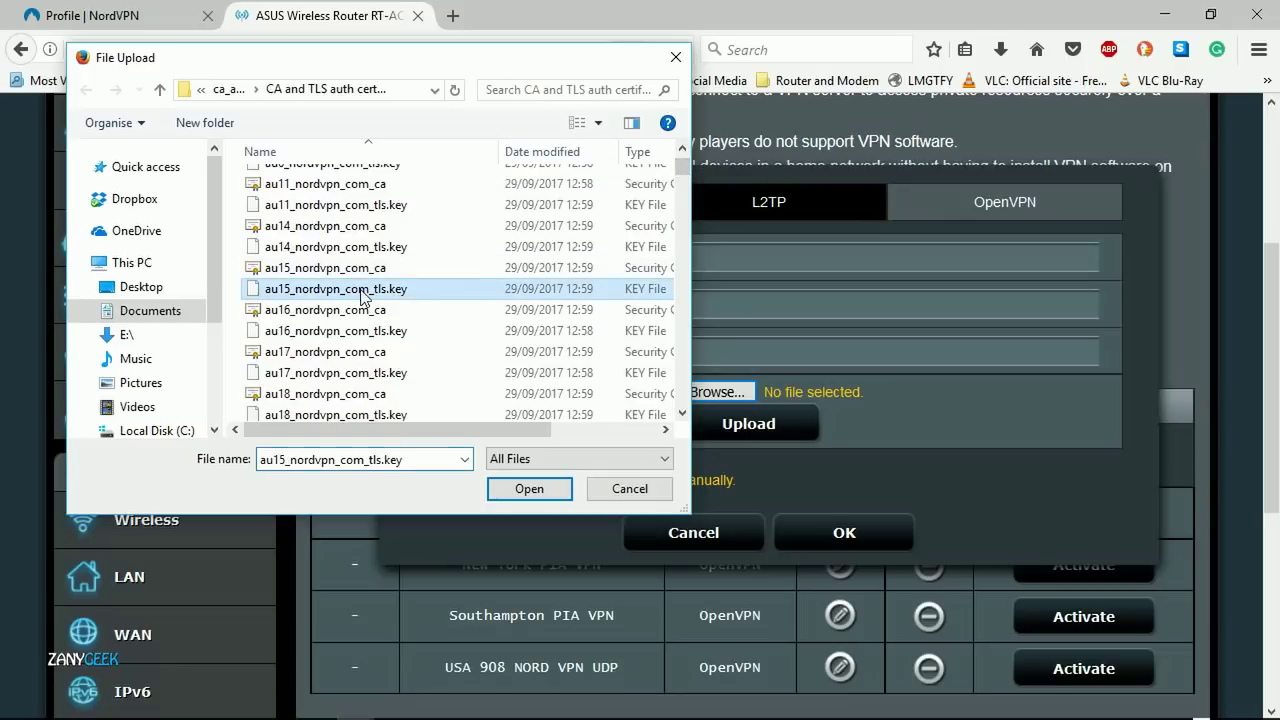
click(228, 89)
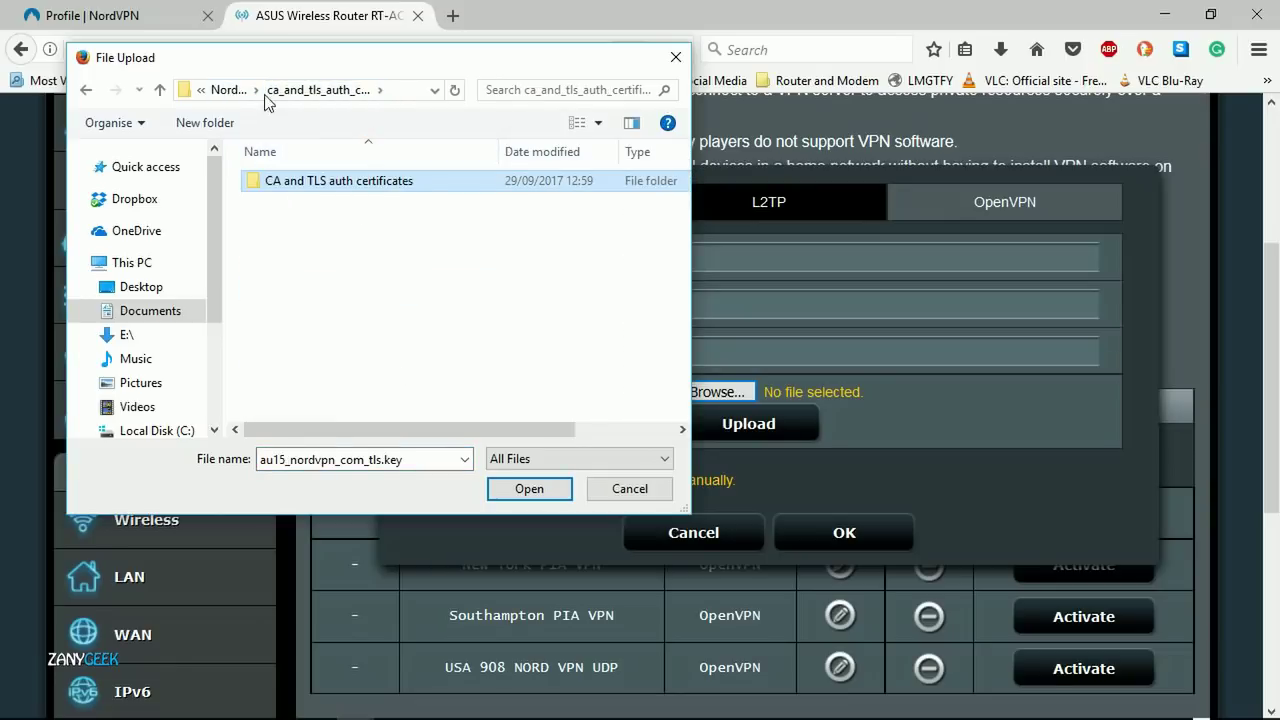
click(232, 92)
double_click(297, 188)
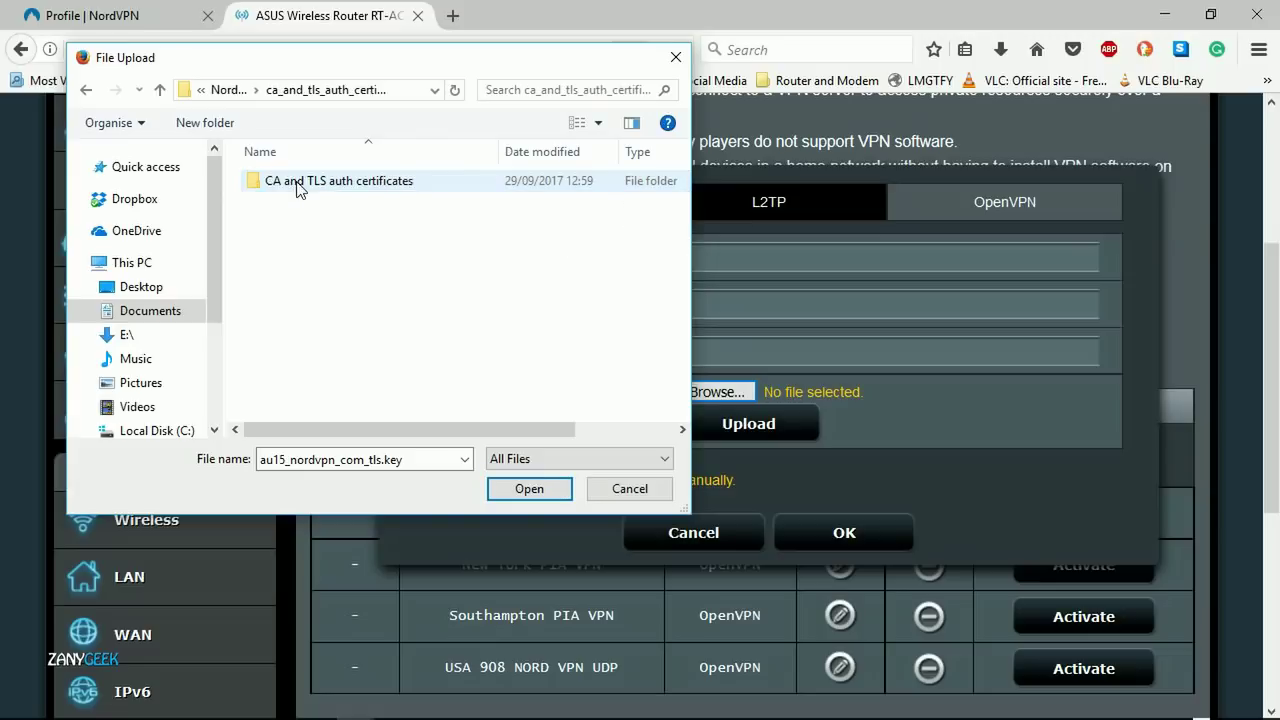
click(242, 89)
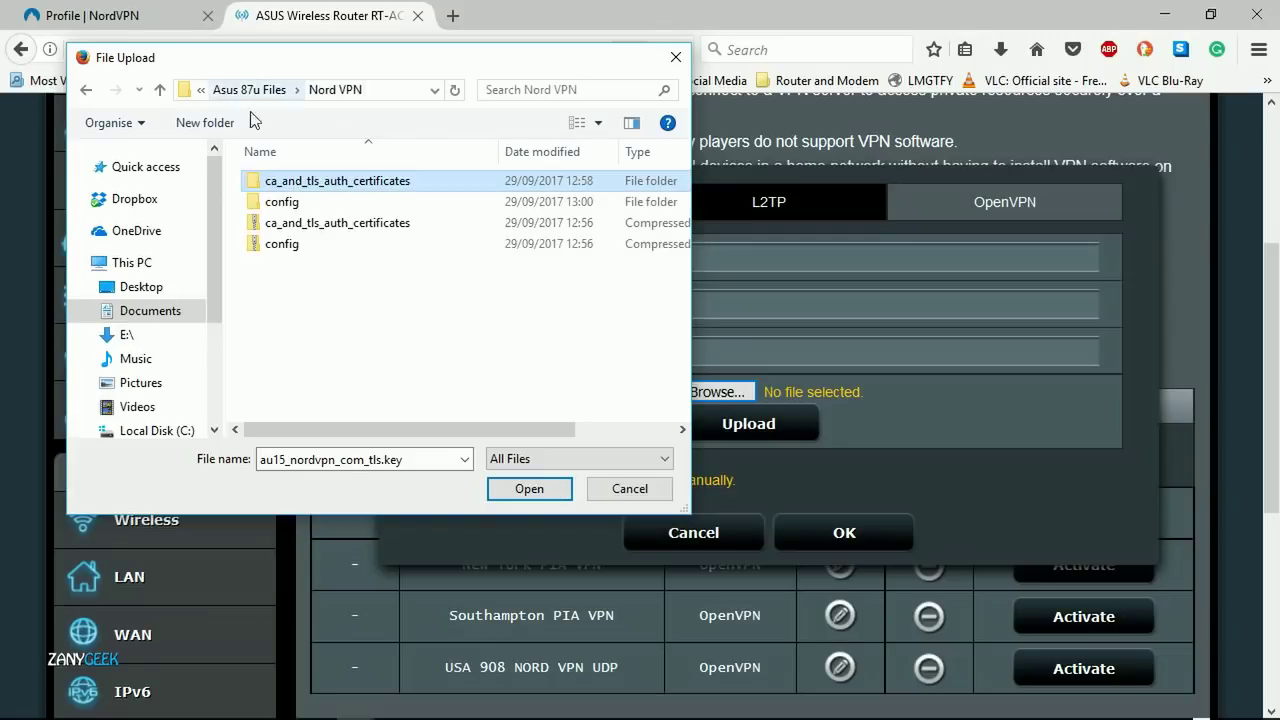
double_click(285, 203)
Select uk131.nordvpn.com.udp1194.ovpn as the new profile's import file.
click(366, 247)
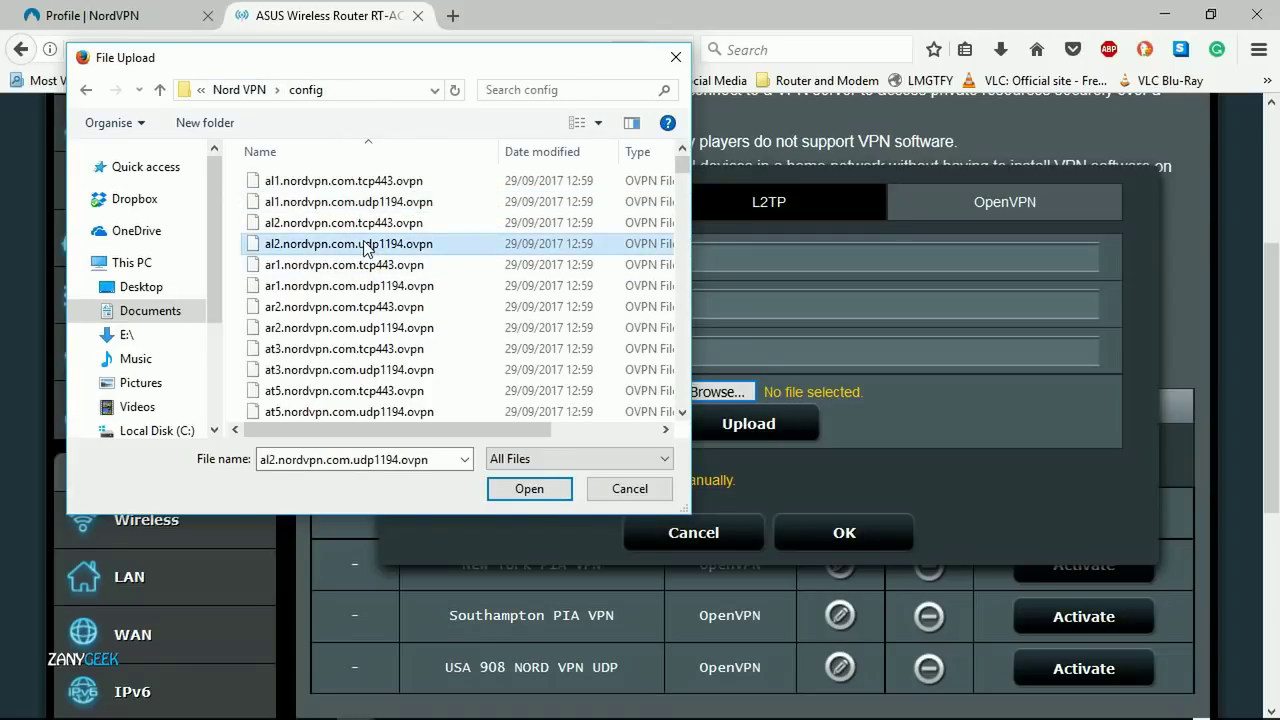
text(uk)
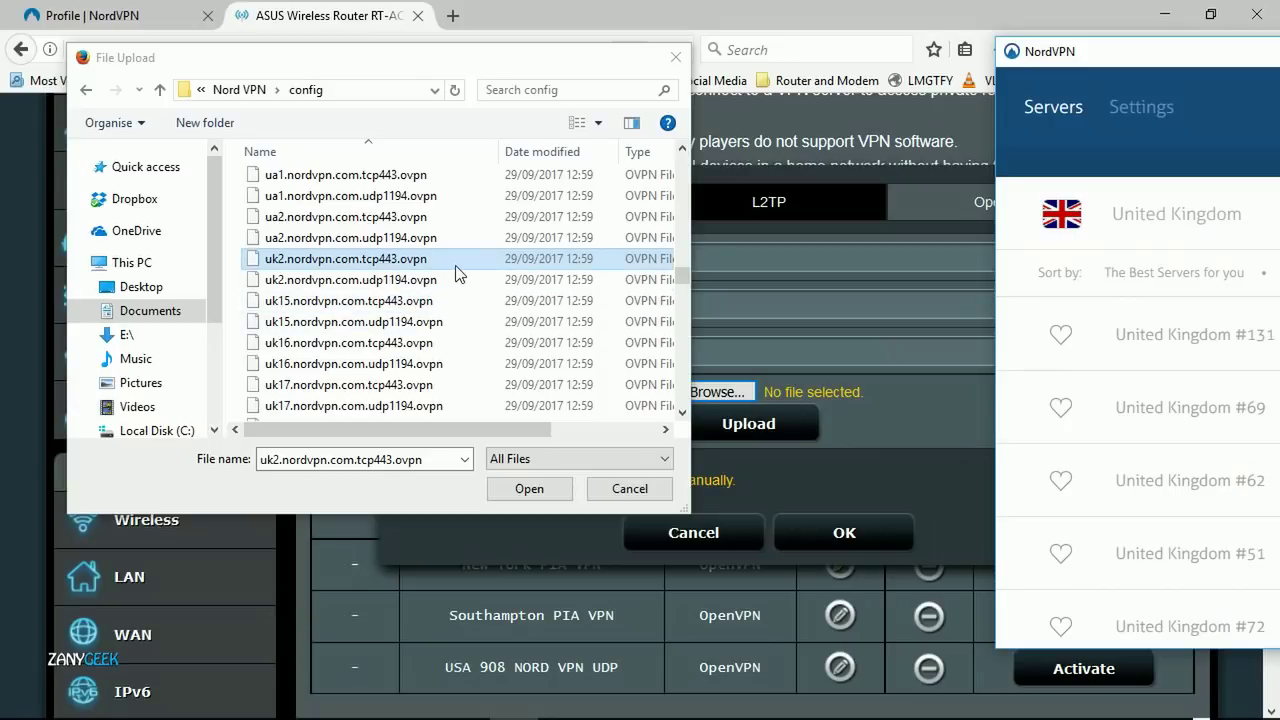
scroll(457, 279, down, 20)
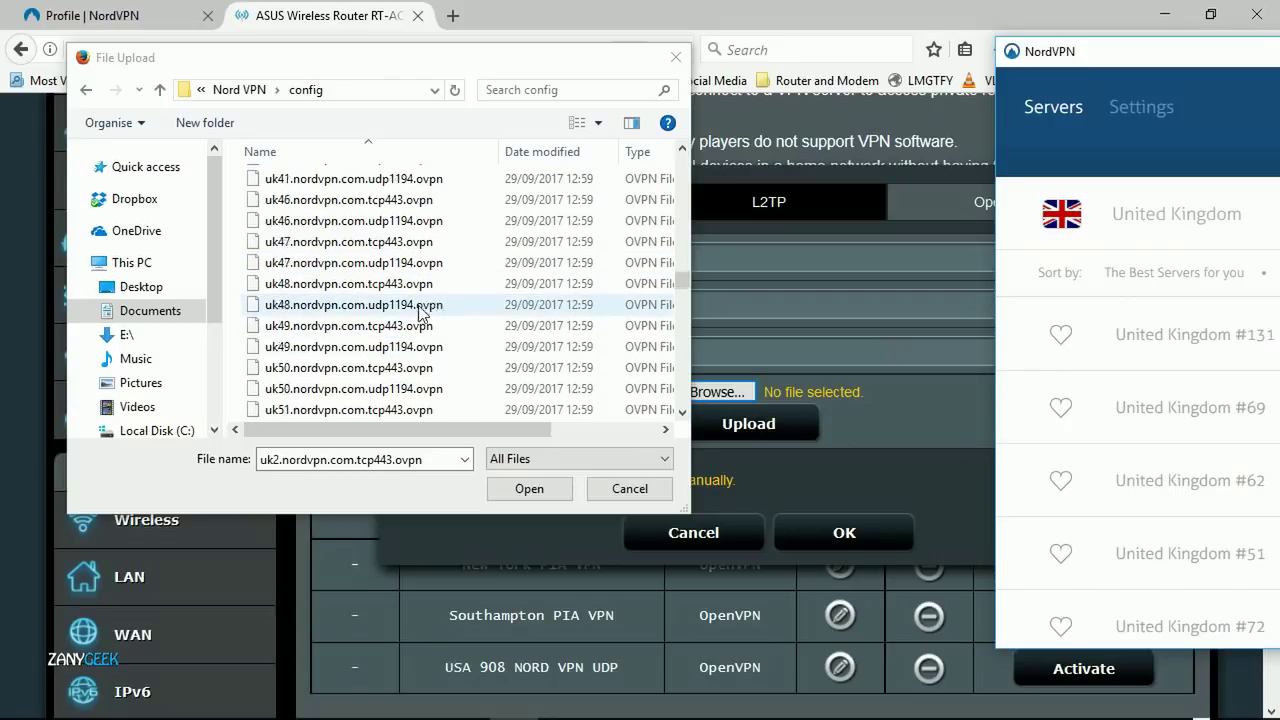
scroll(421, 313, down, 20)
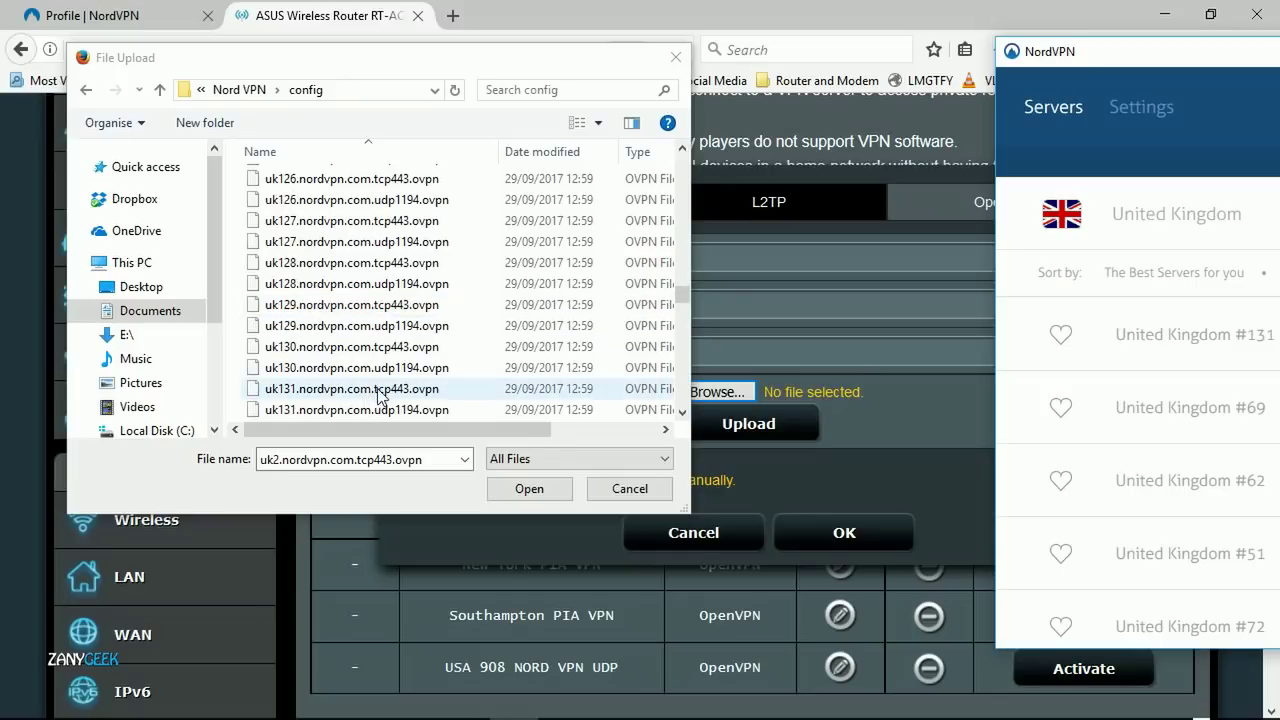
click(385, 409)
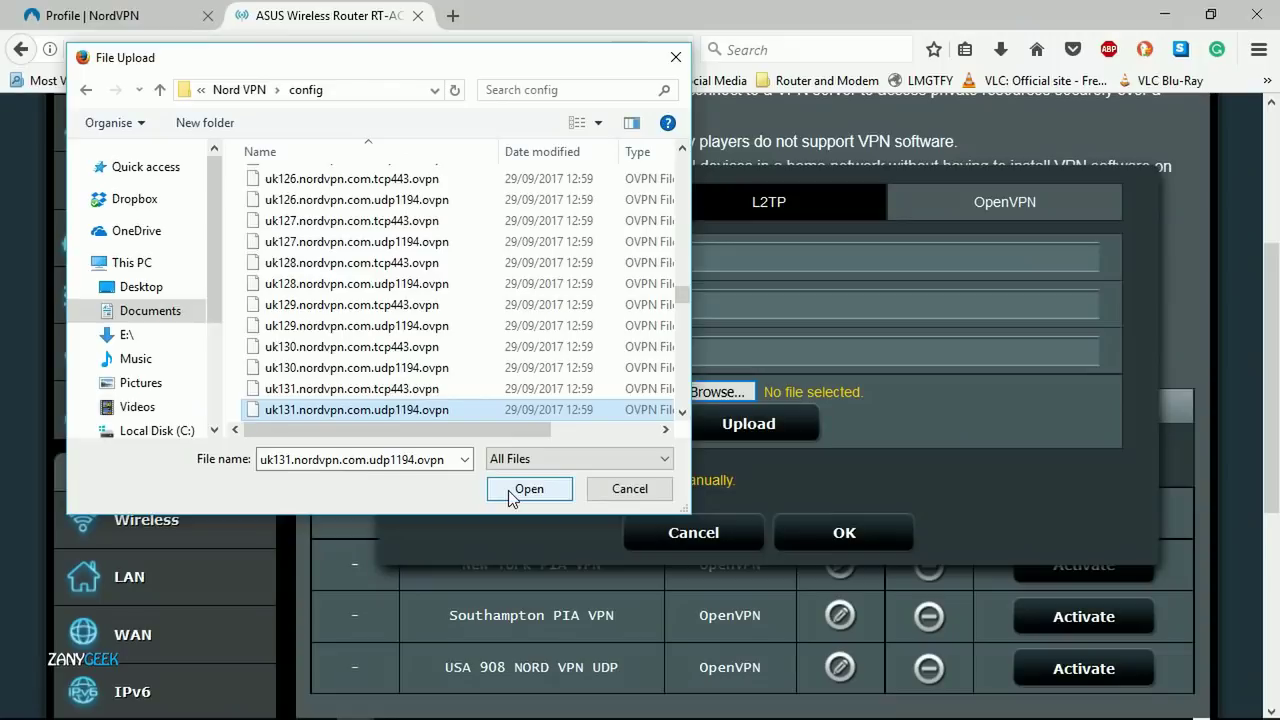
click(508, 490)
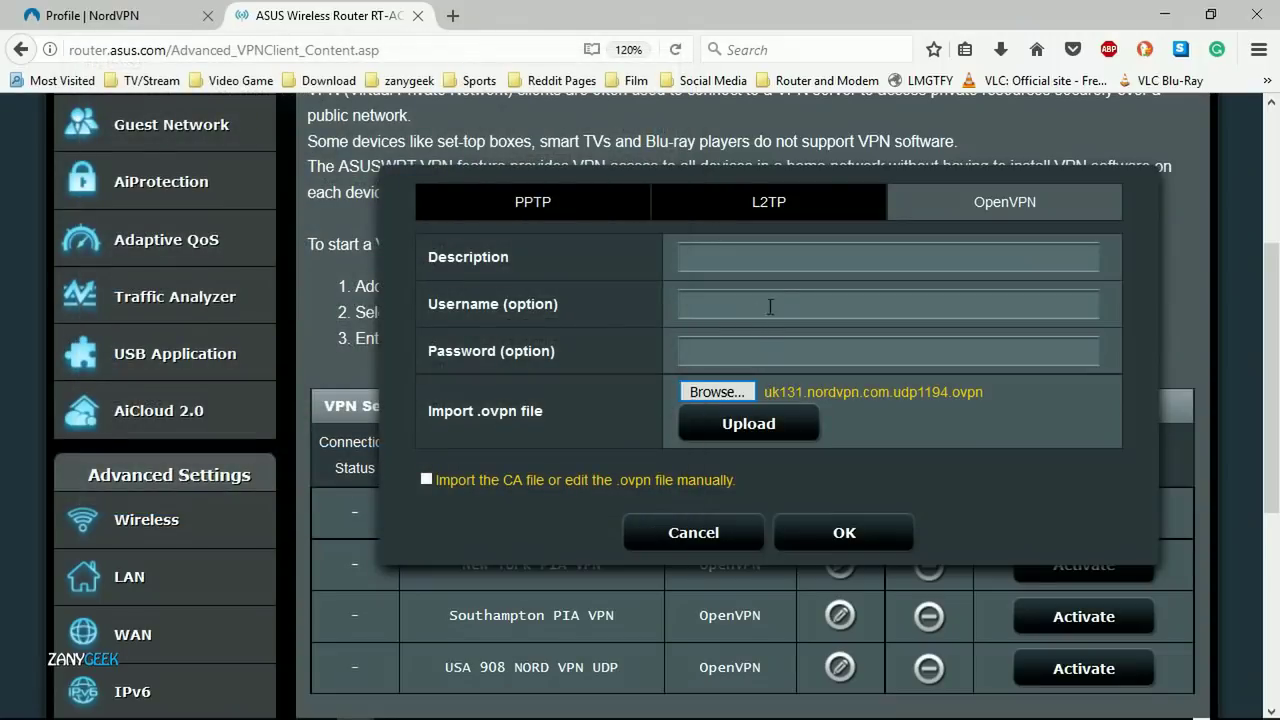
Name the profile 'UK 131 NORD VPN UDP', enter the account username and password, upload the .ovpn, enable CA import.
click(758, 260)
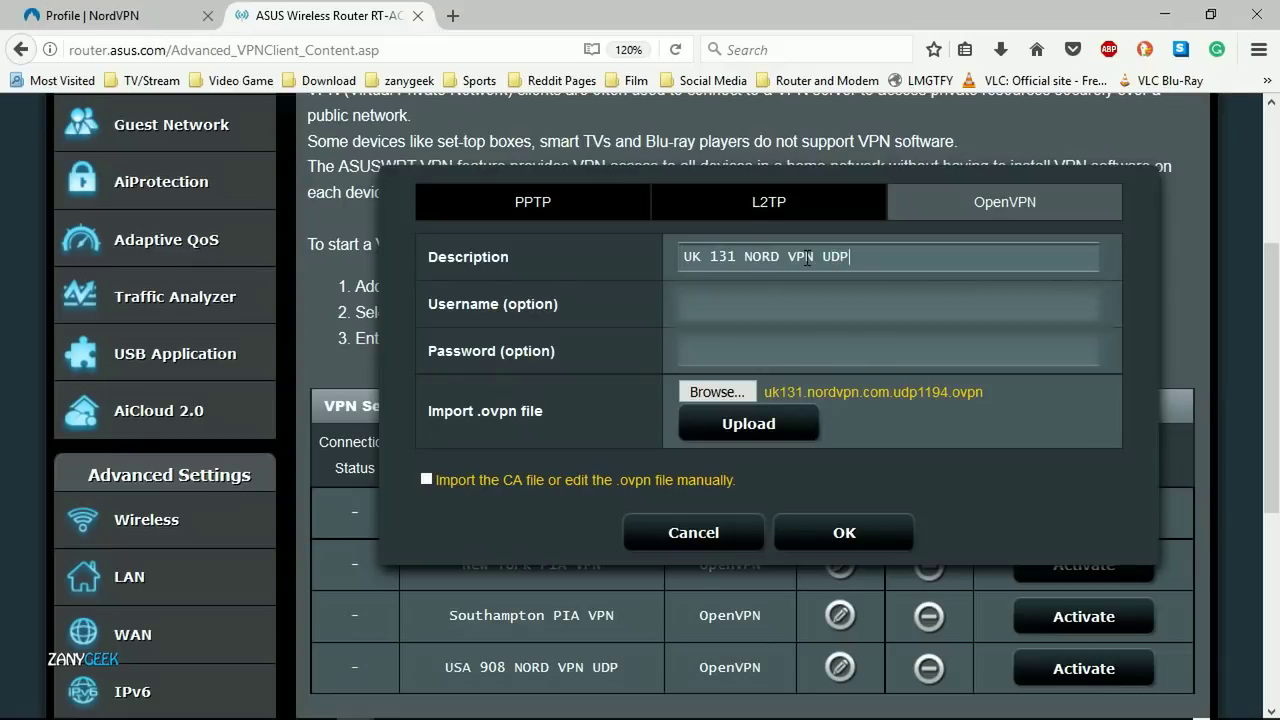
key(Tab)
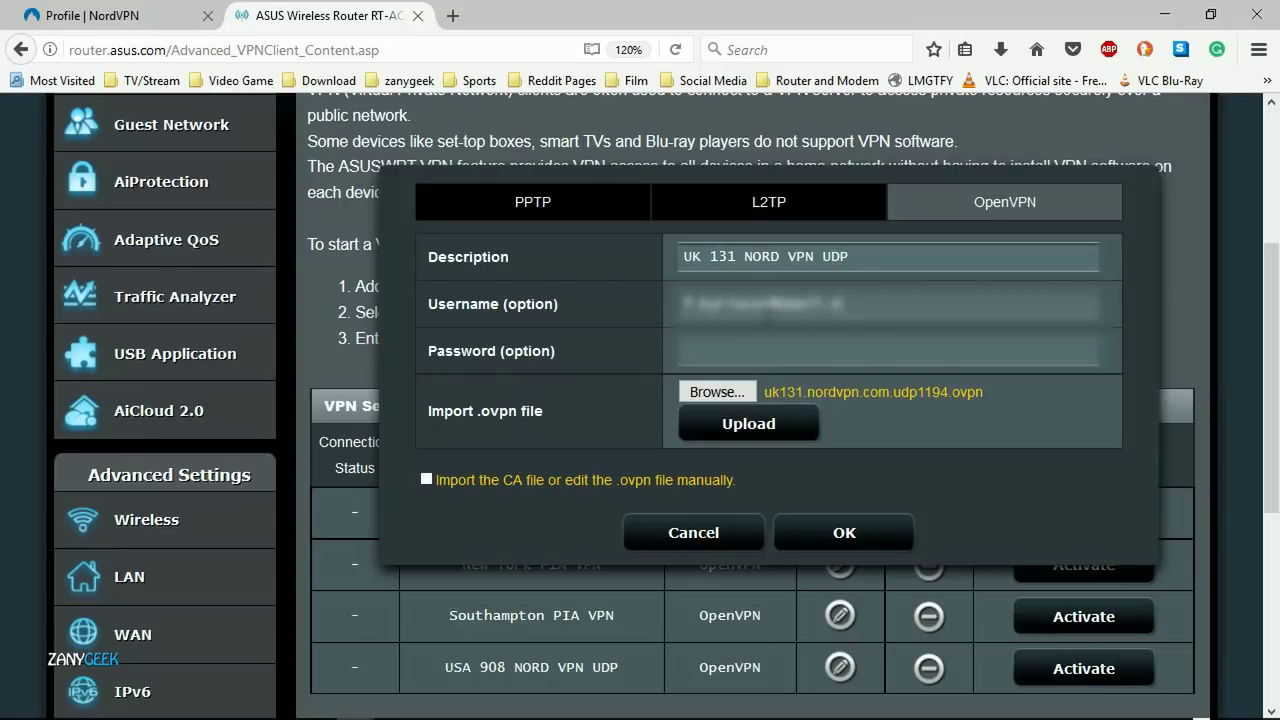
key(Tab)
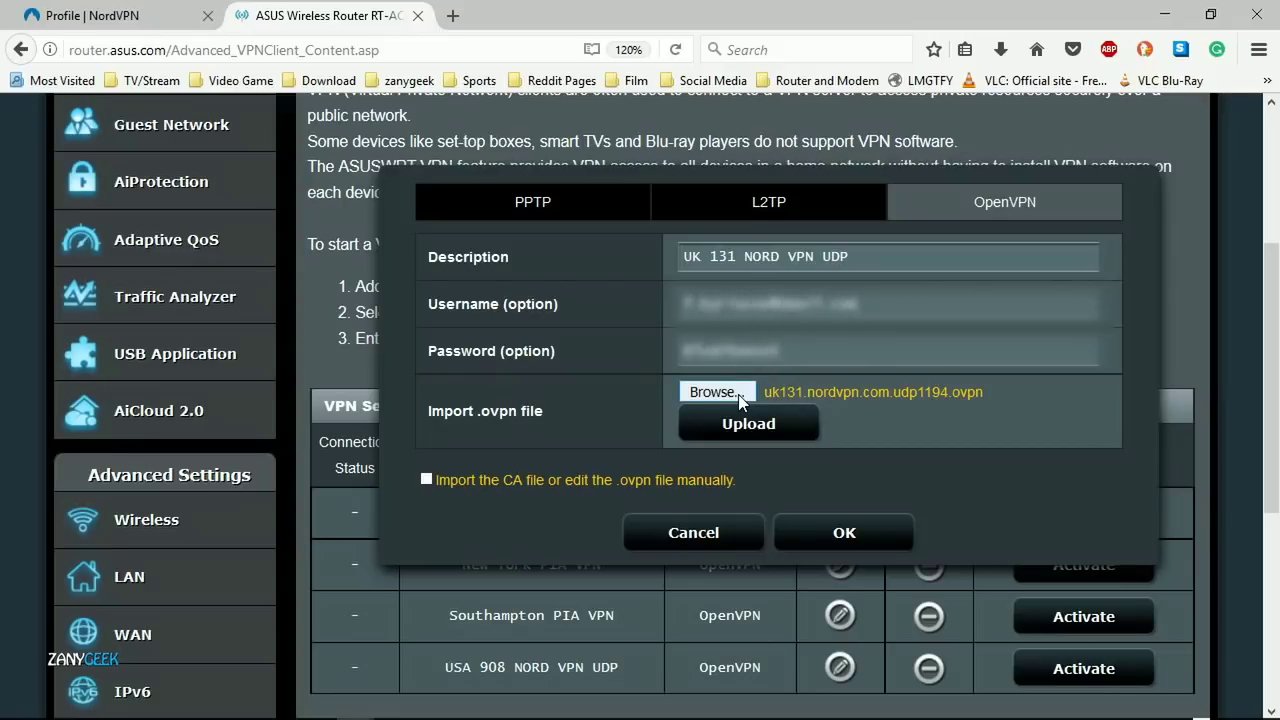
click(757, 437)
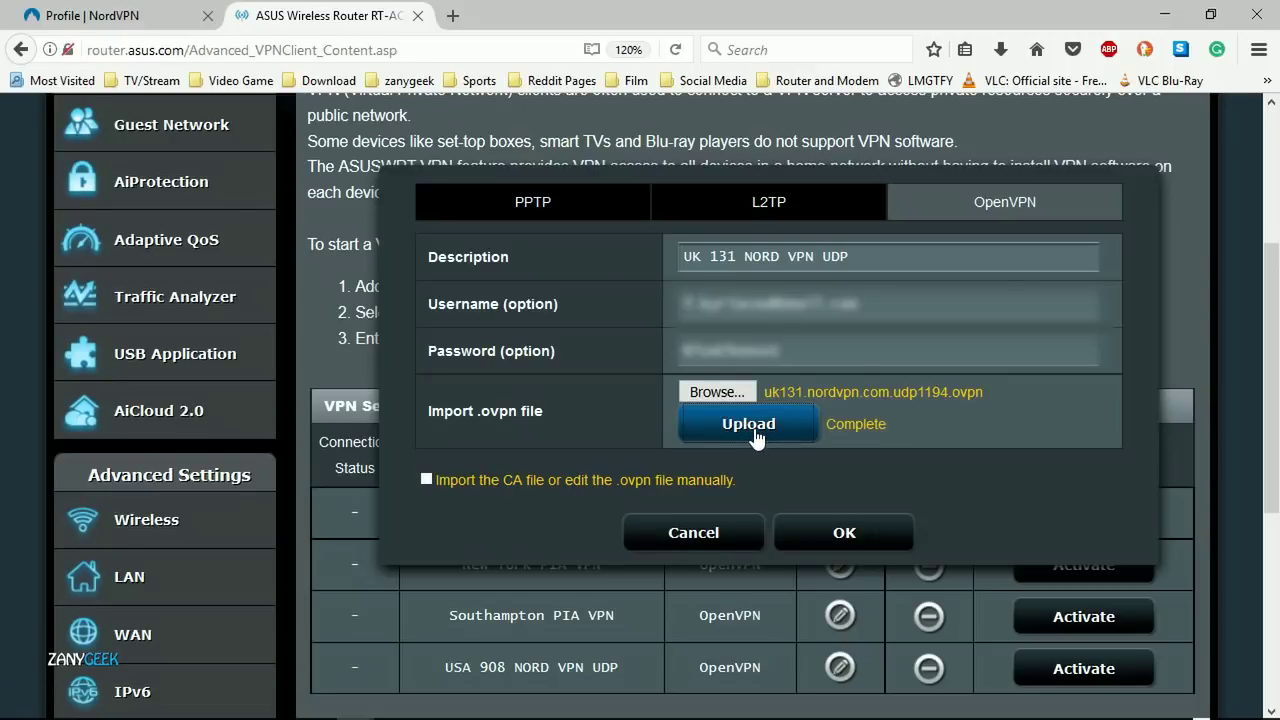
click(426, 480)
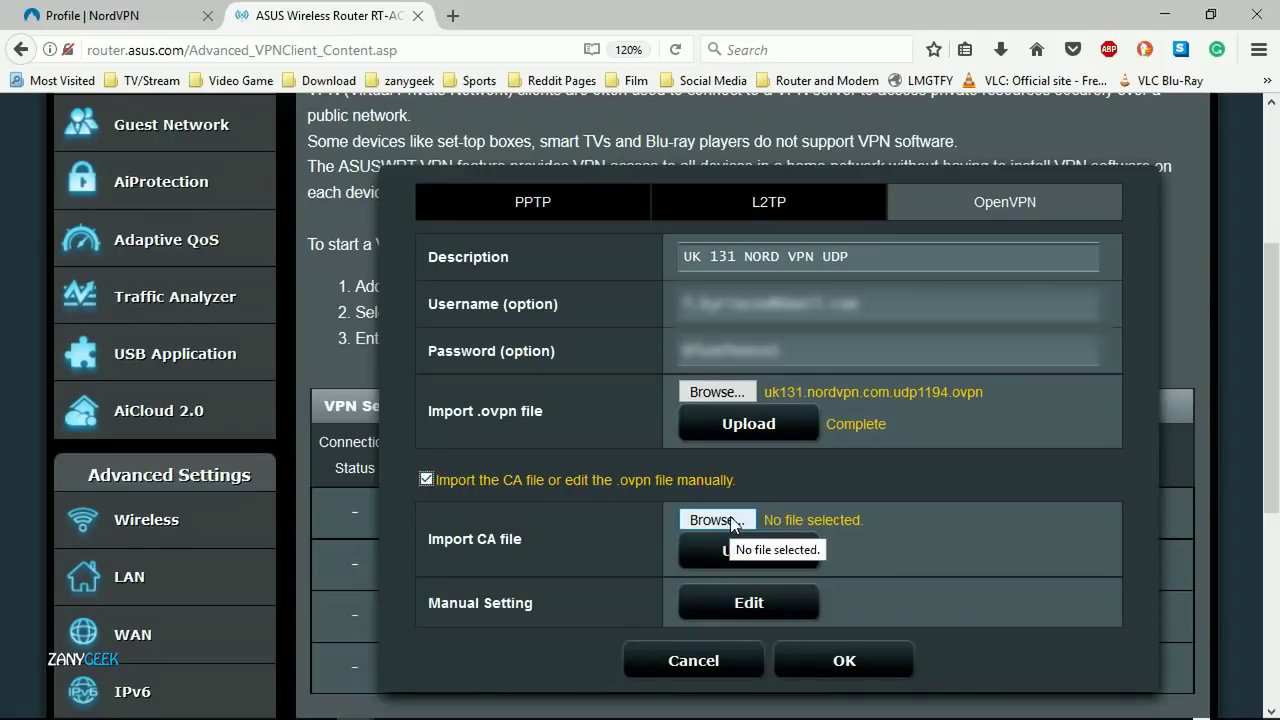
Open the ca_and_tls_auth_certificates folder in the CA file picker.
click(733, 522)
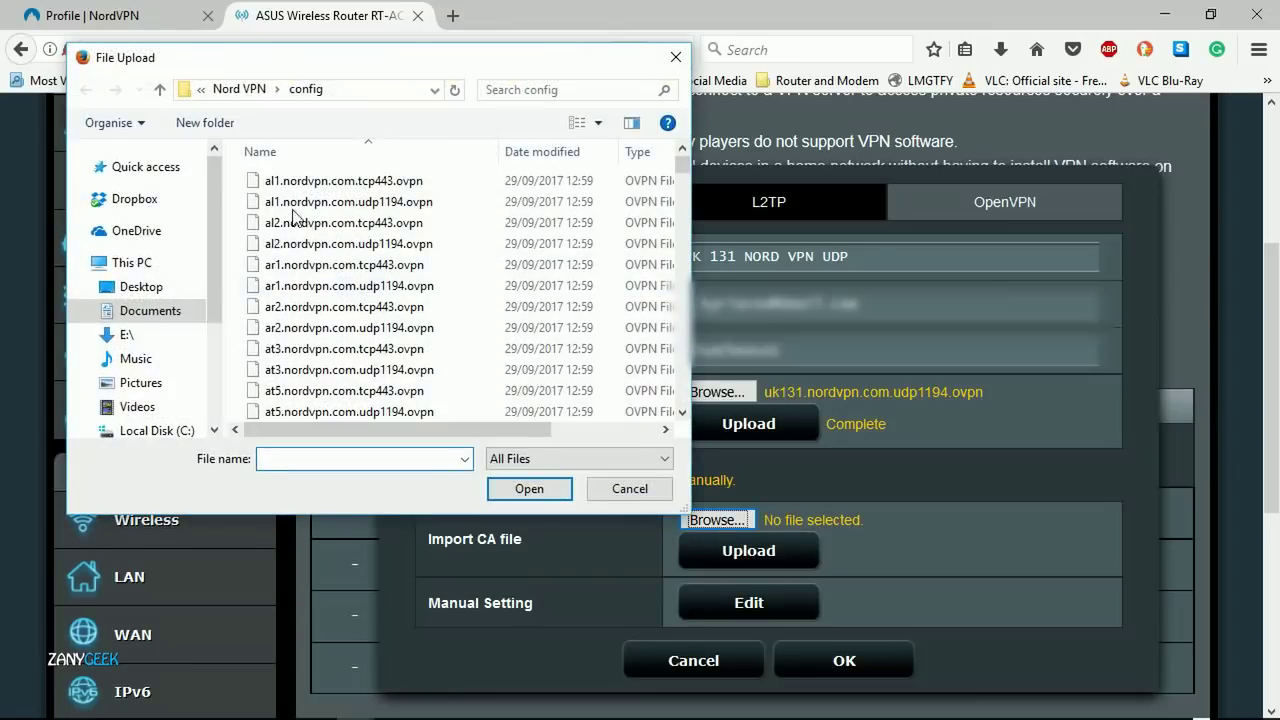
click(232, 92)
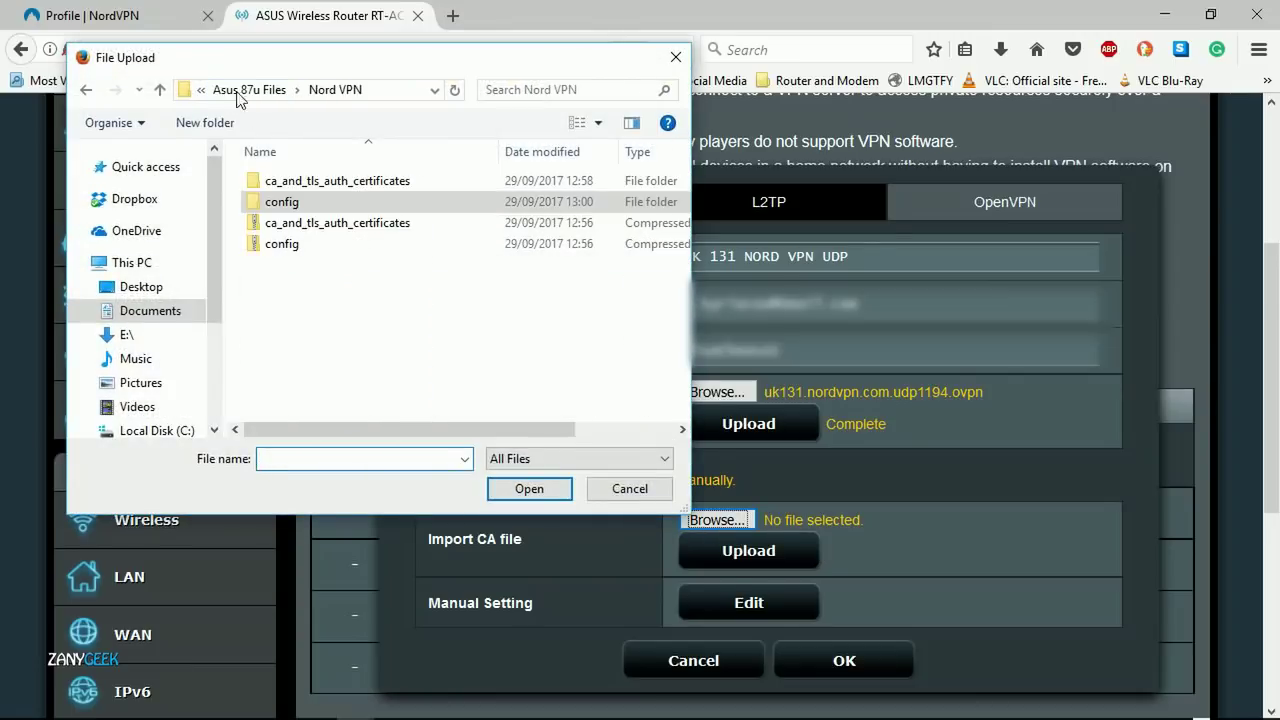
double_click(338, 182)
double_click(338, 182)
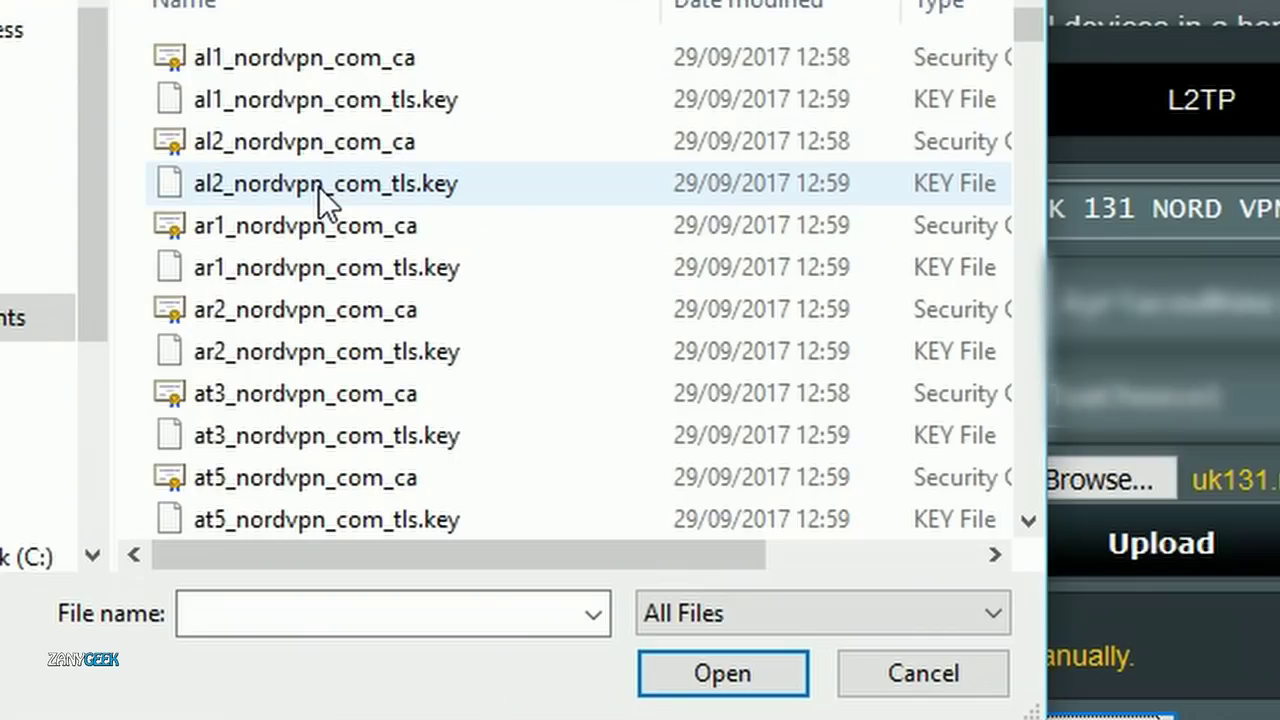
Select uk131_nordvpn_com_ca.crt and upload it as the profile's CA file.
click(343, 294)
text(uk2_nordvpn_com_ca)
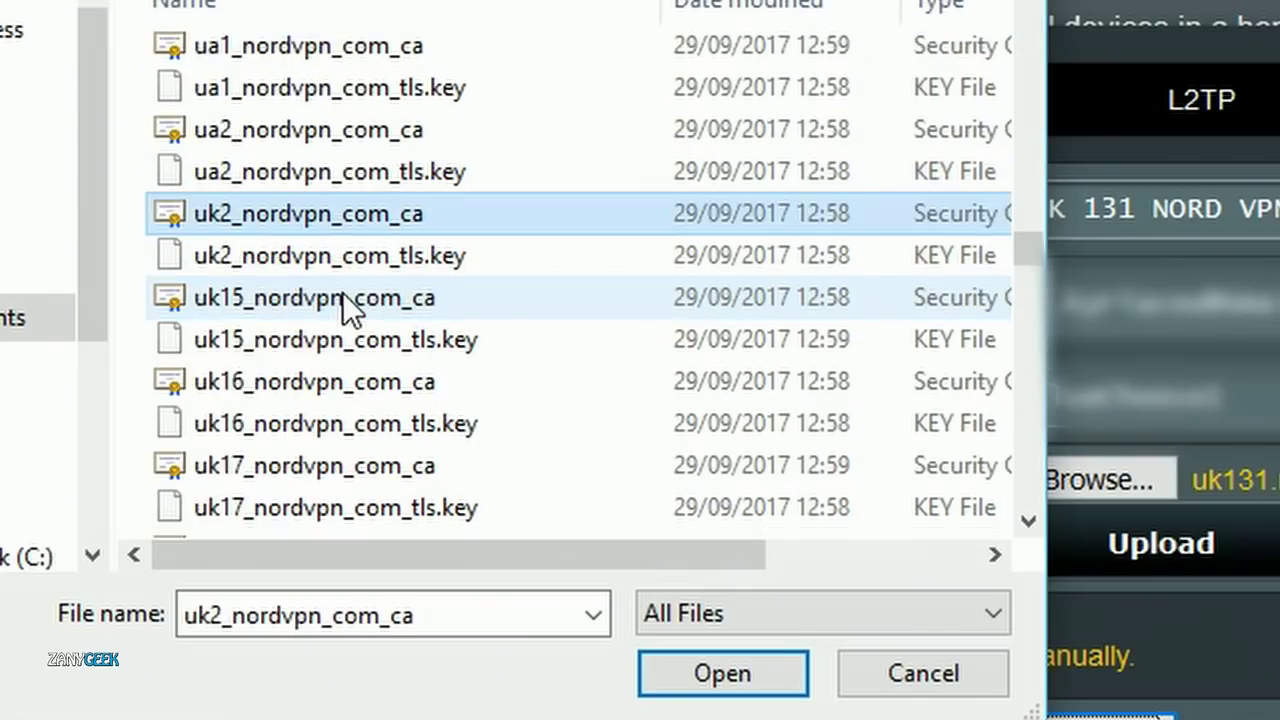
scroll(377, 325, down, 3)
scroll(377, 325, down, 20)
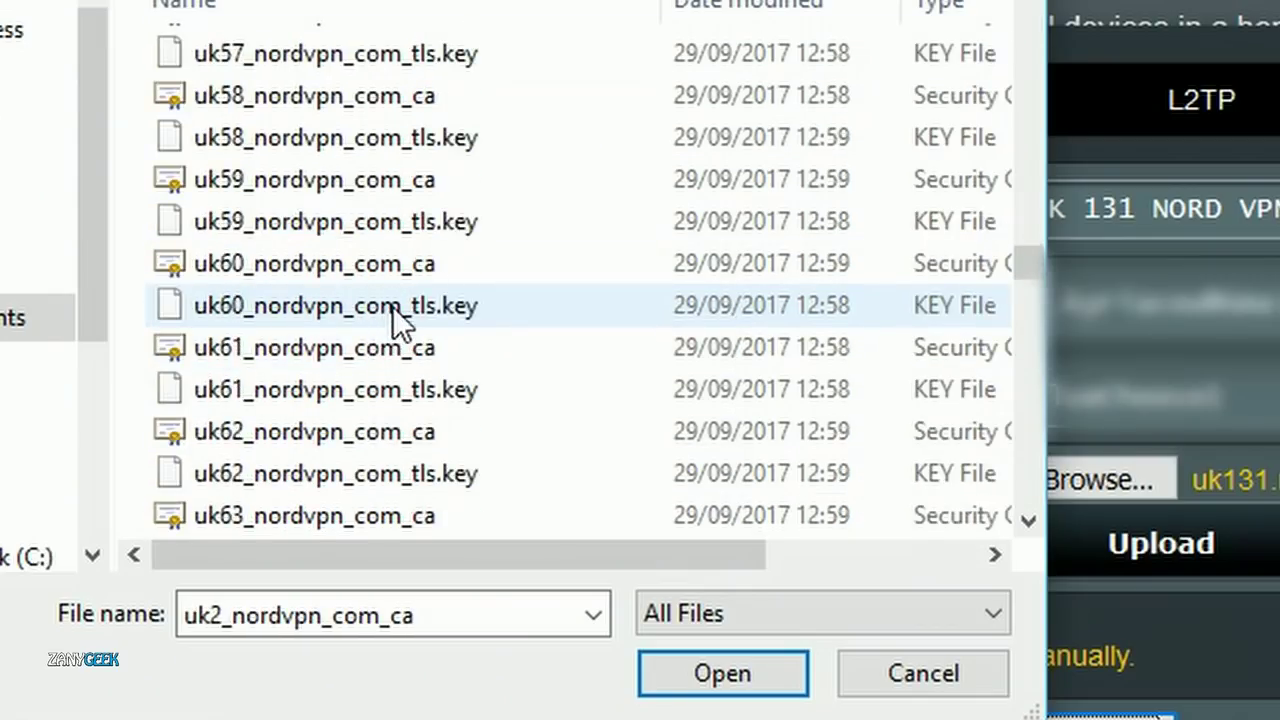
scroll(395, 315, down, 20)
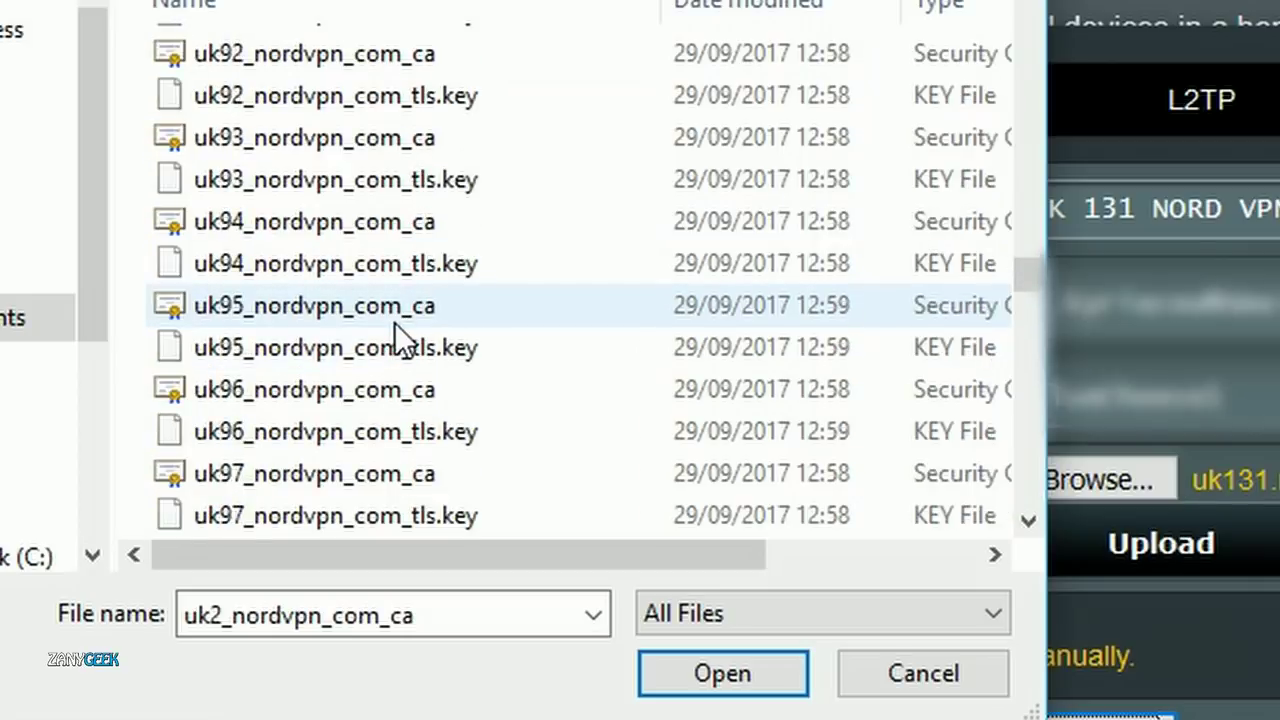
scroll(398, 318, down, 9)
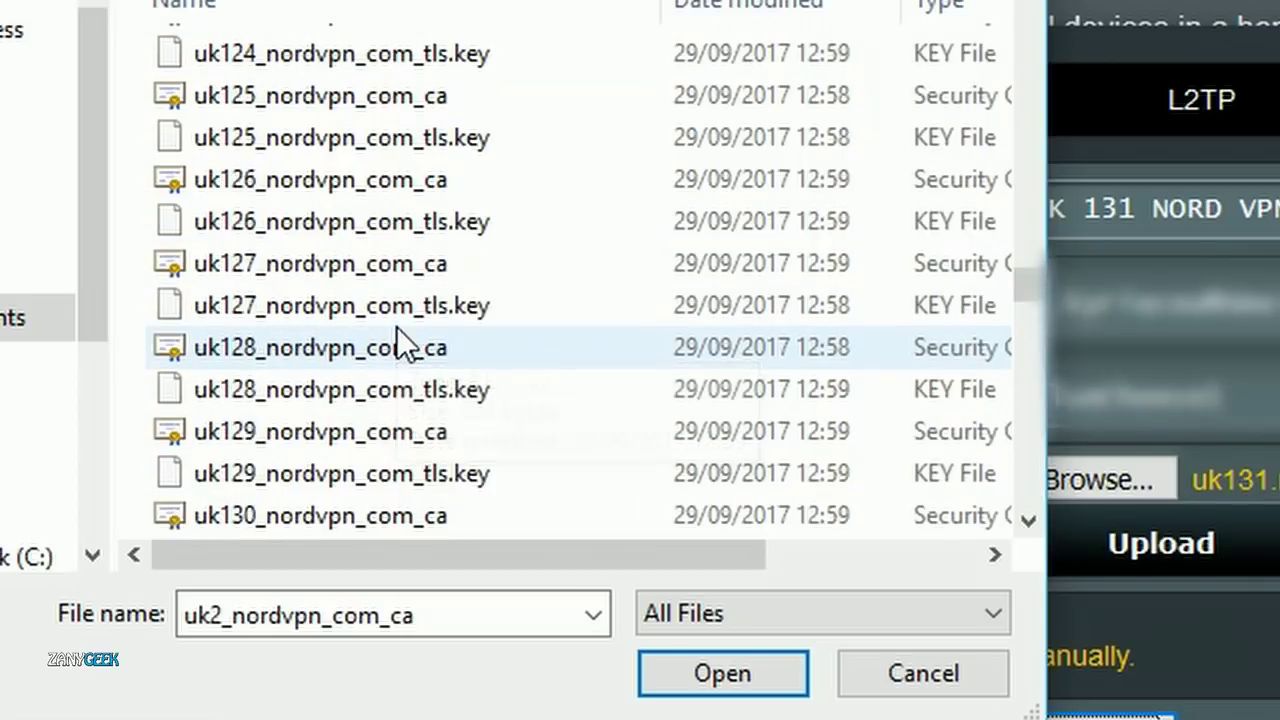
scroll(396, 326, down, 1)
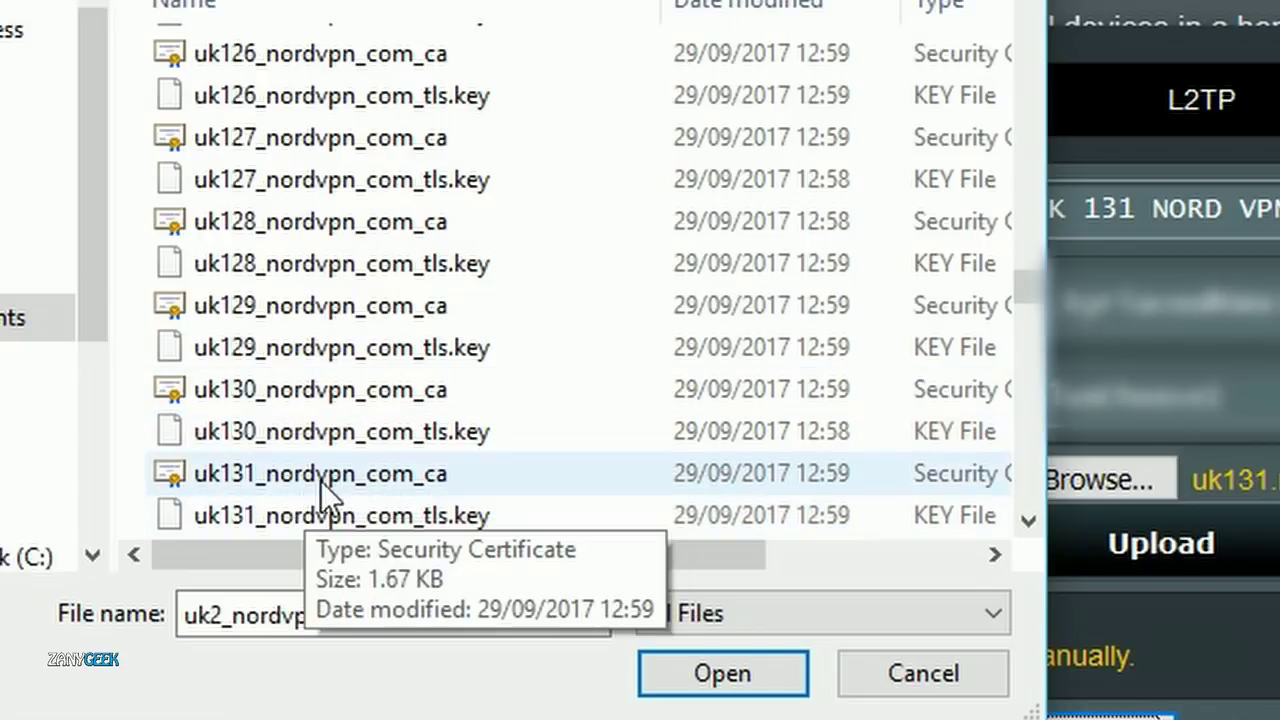
double_click(324, 474)
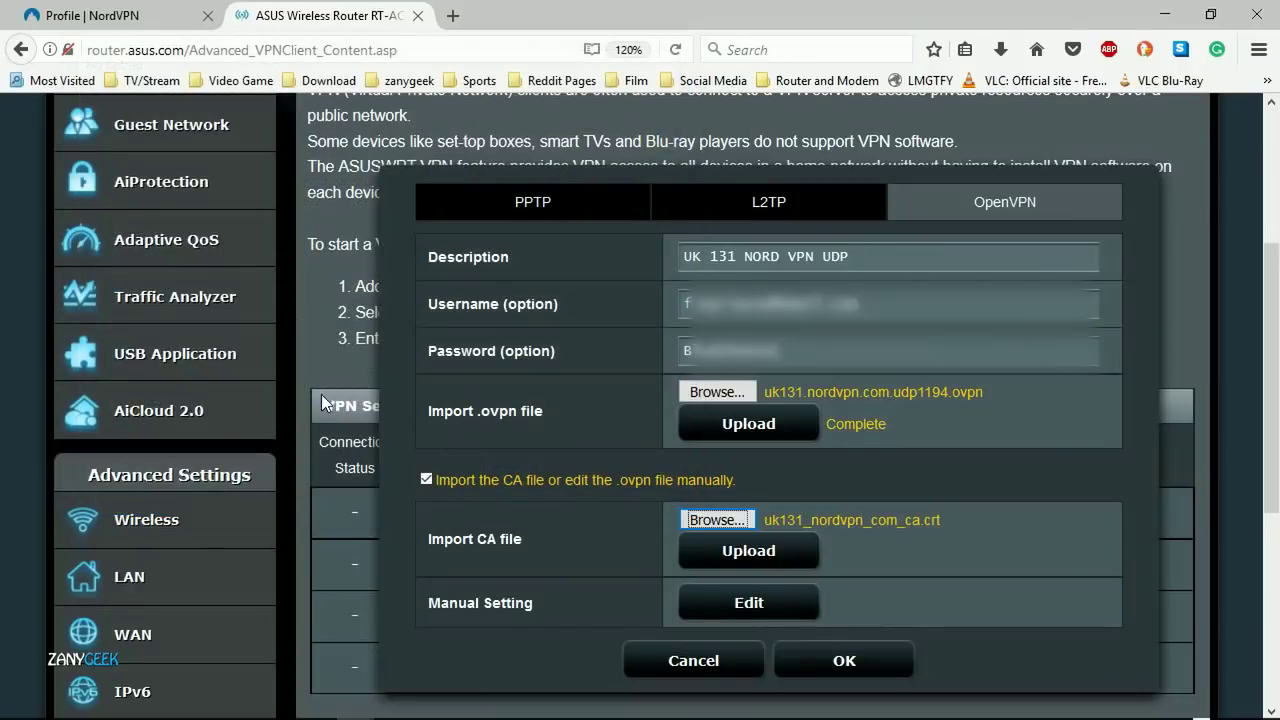
click(766, 553)
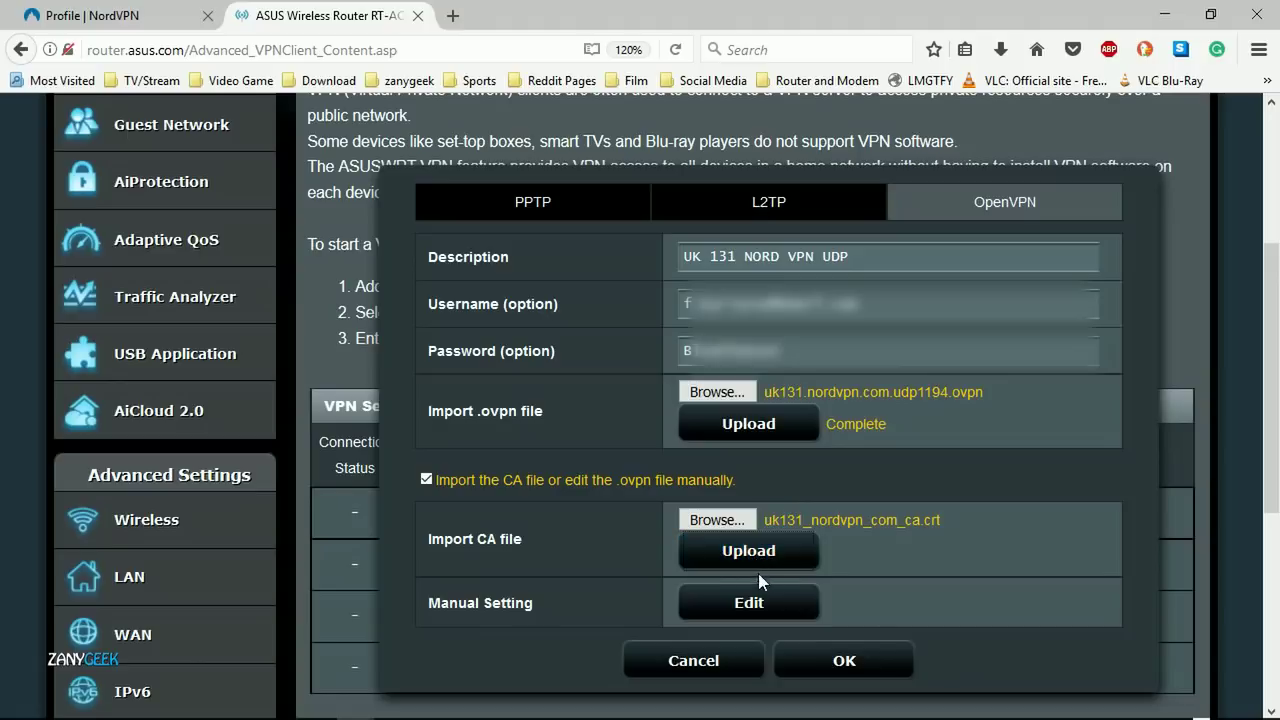
Save the UK 131 profile, then switch WAN Internet Connection DNS to manual entry.
click(878, 666)
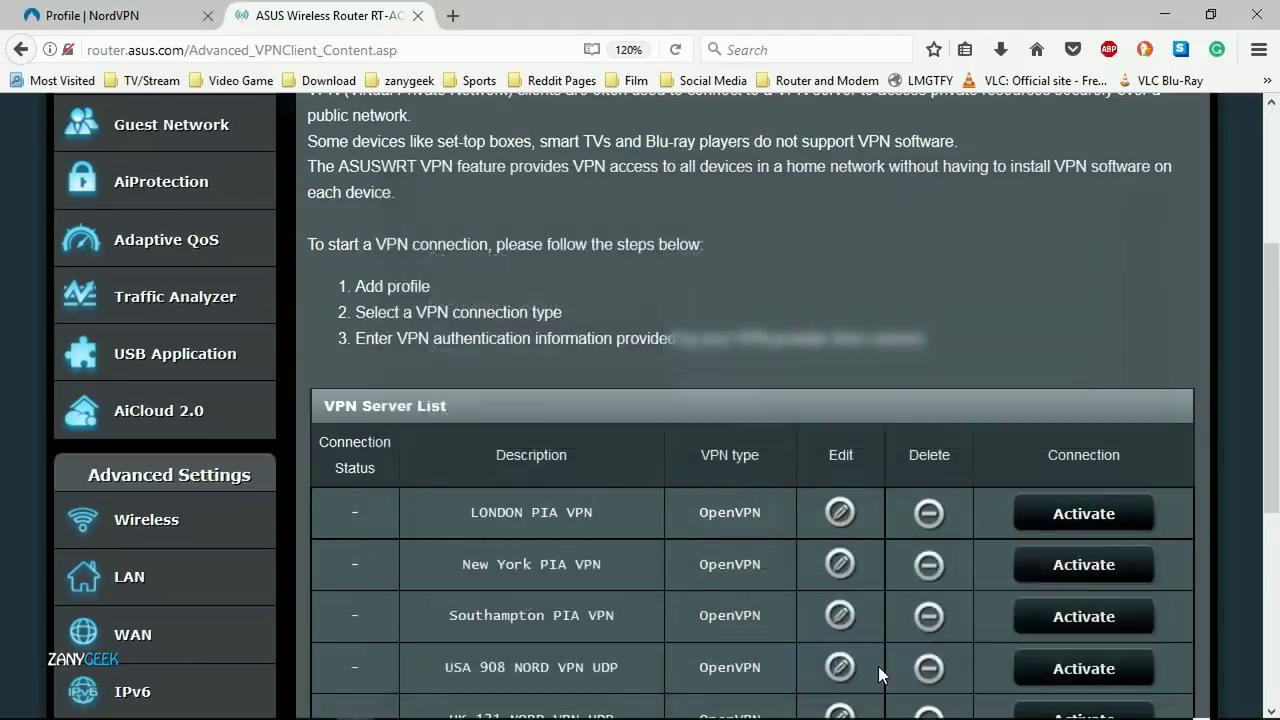
scroll(186, 551, down, 2)
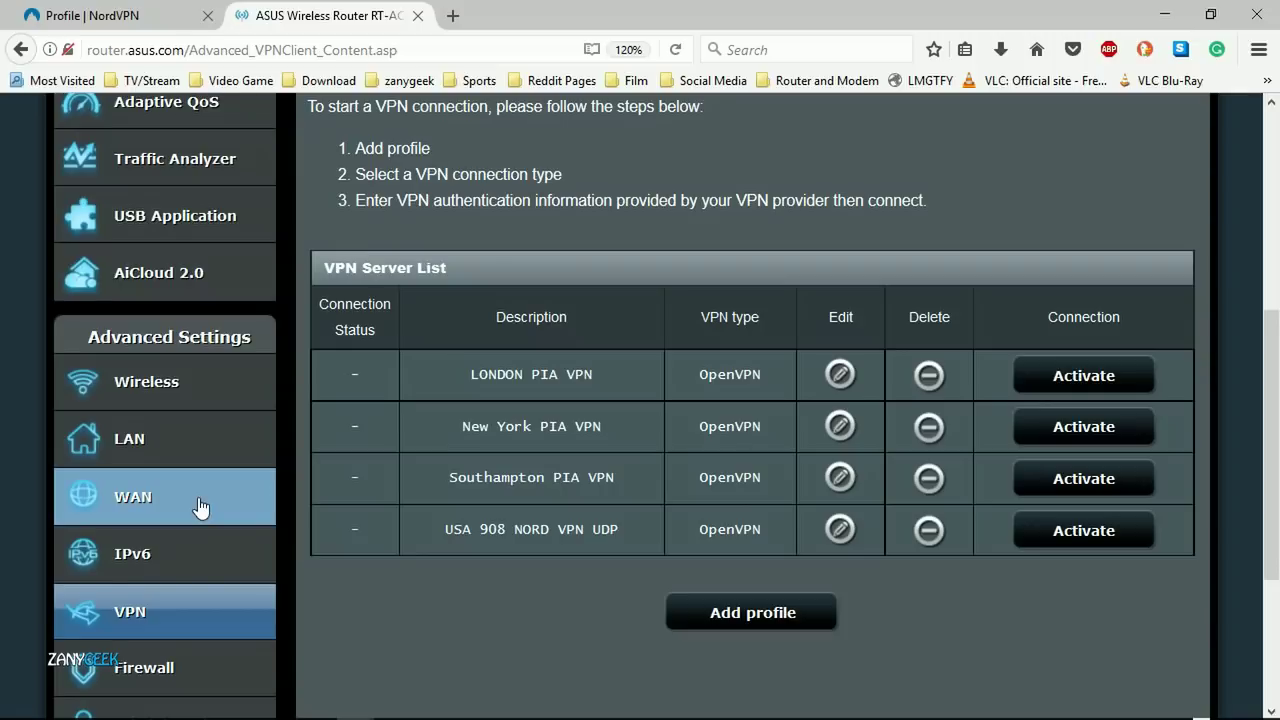
click(200, 507)
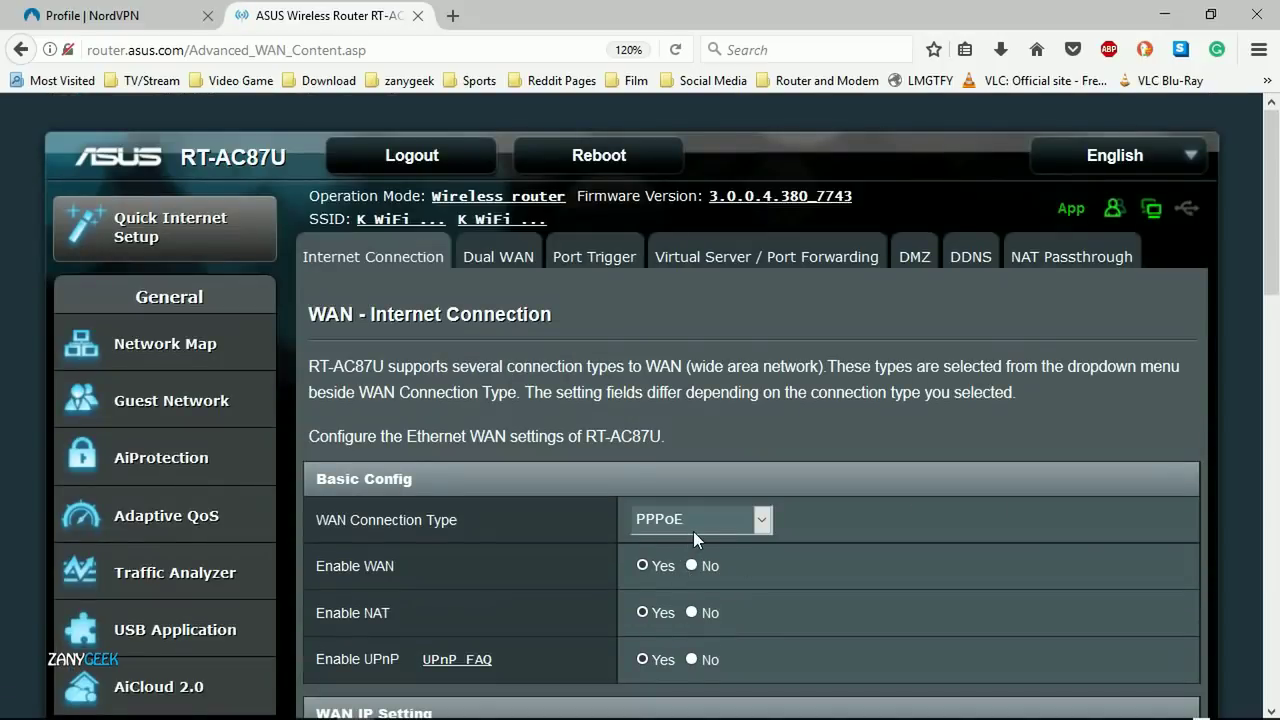
scroll(693, 531, down, 3)
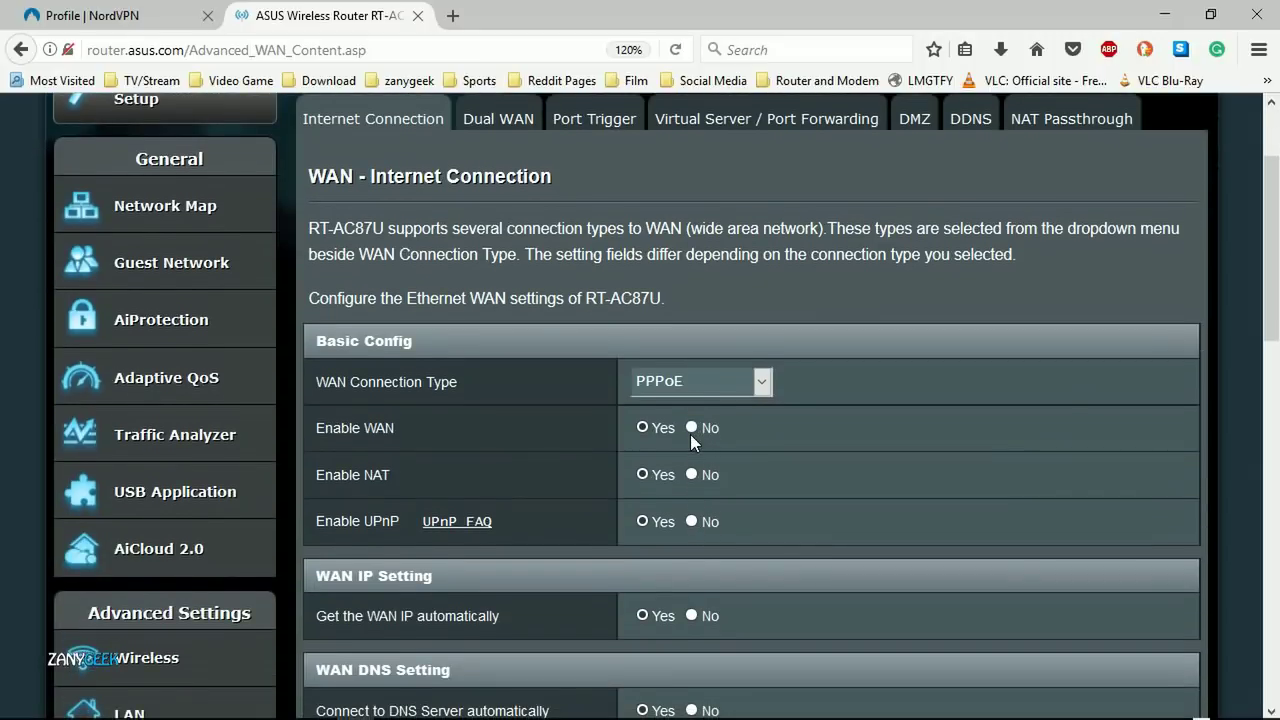
scroll(687, 440, down, 6)
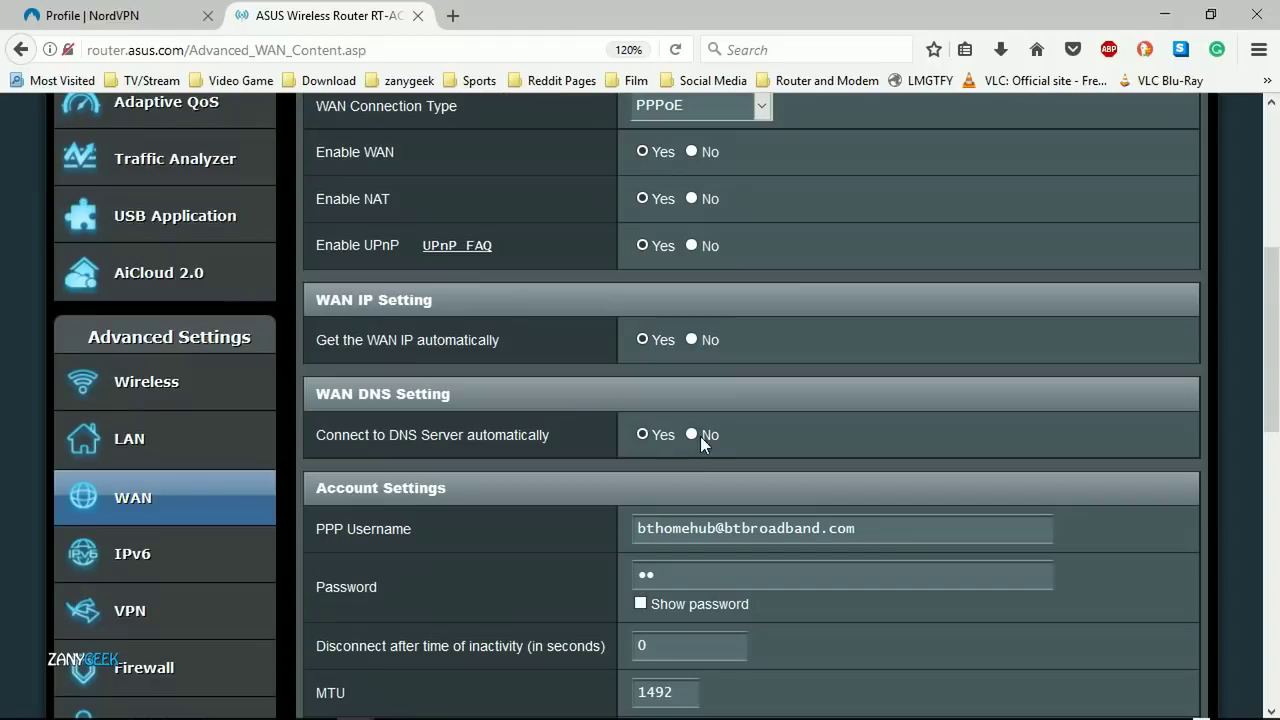
click(700, 436)
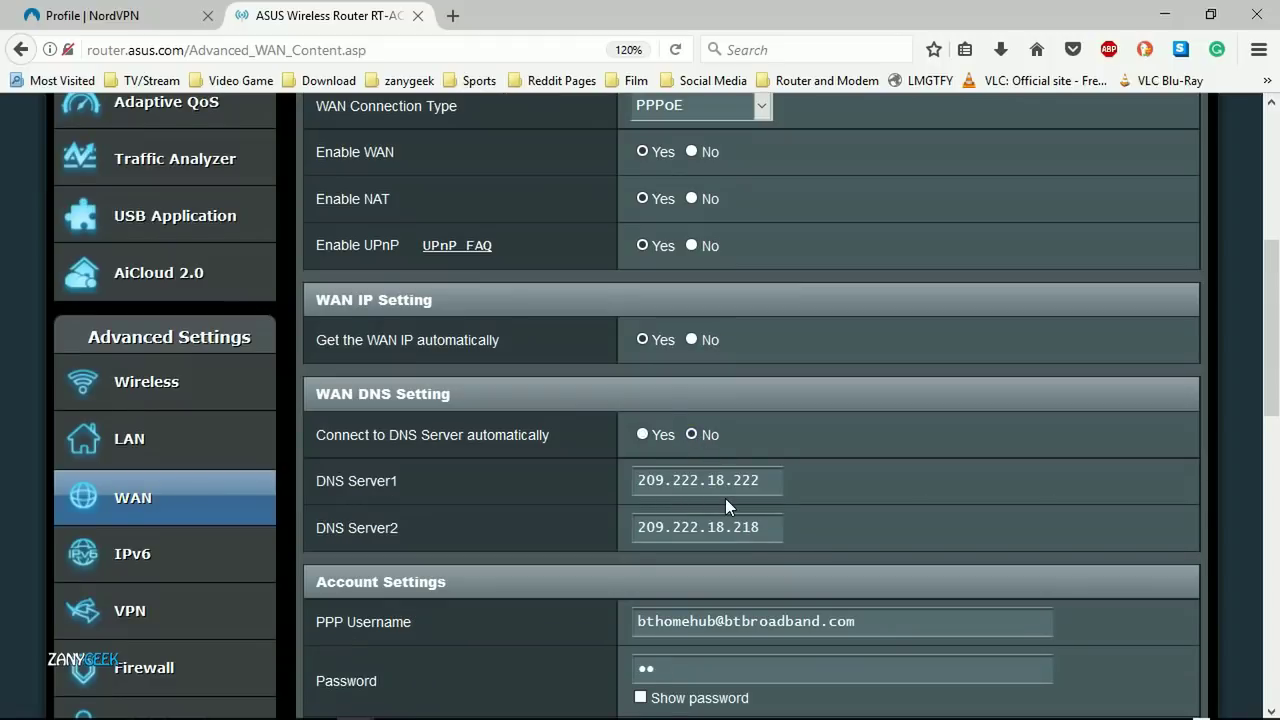
Replace the WAN DNS servers with 162.242.211.137 and 78.46.223.24.
drag(766, 482, 622, 459)
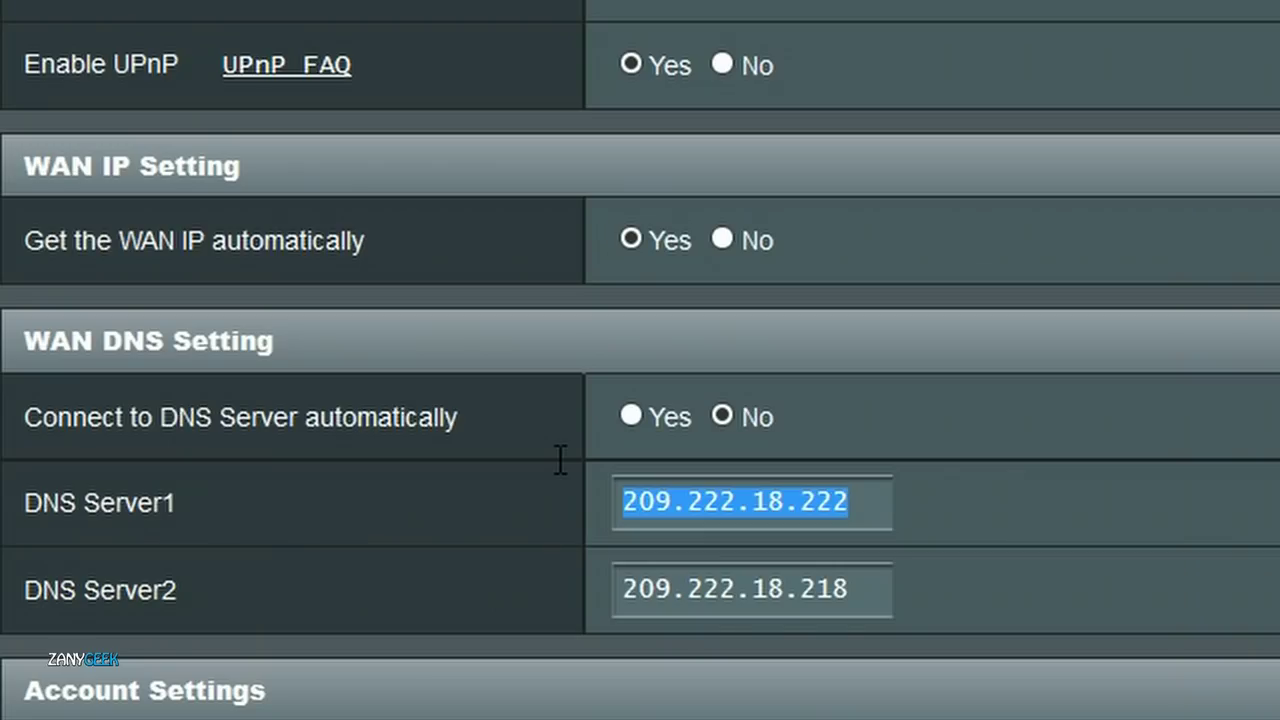
text(162)
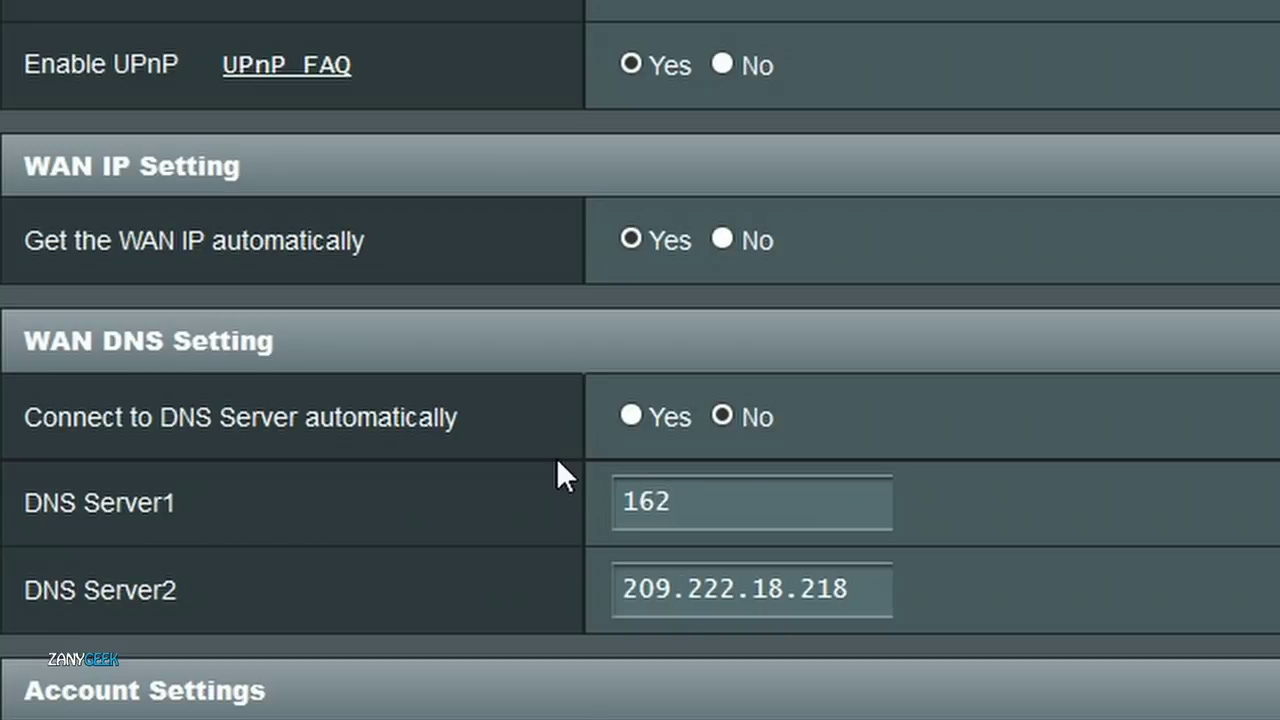
text(.242.3)
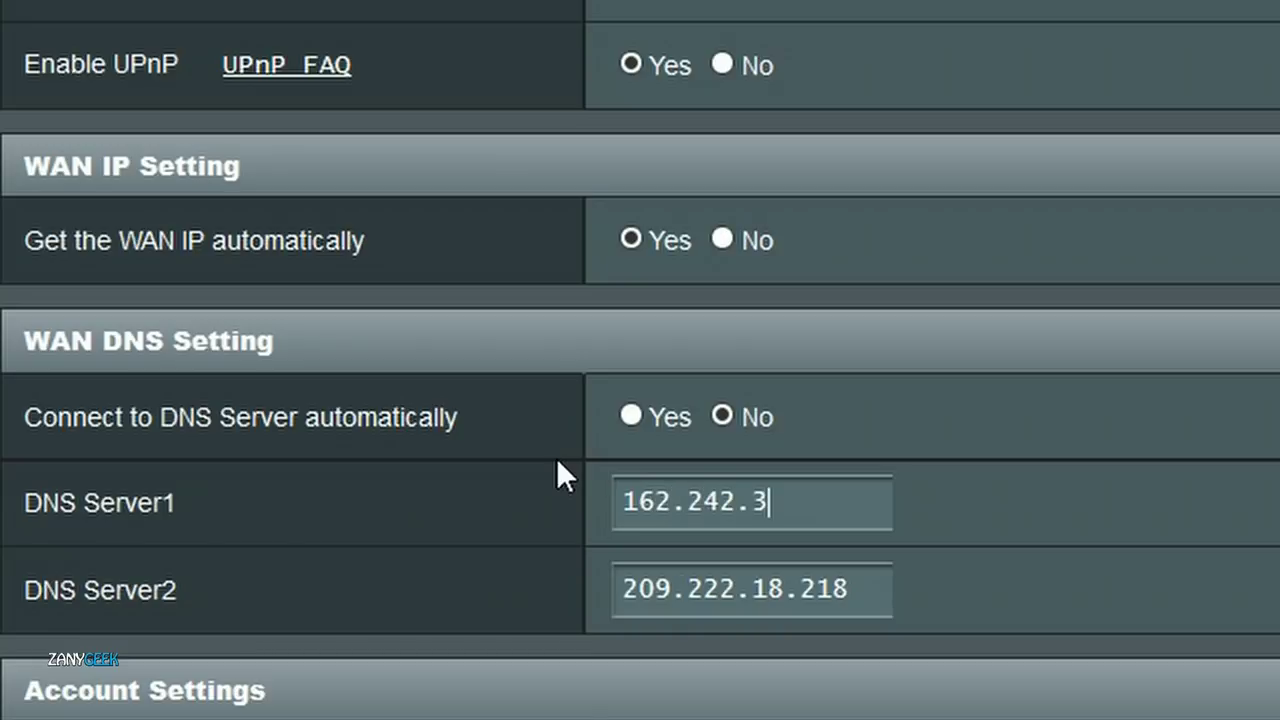
key(BackSpace)
text(211.137)
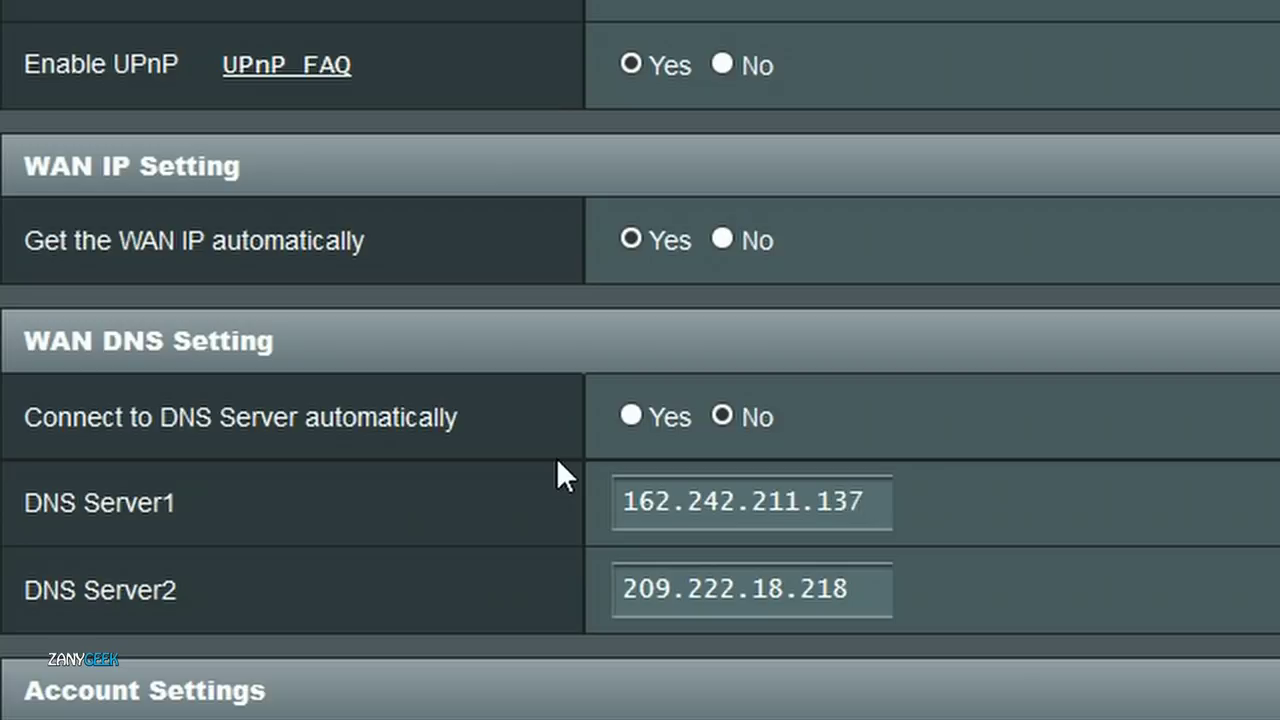
drag(877, 590, 440, 543)
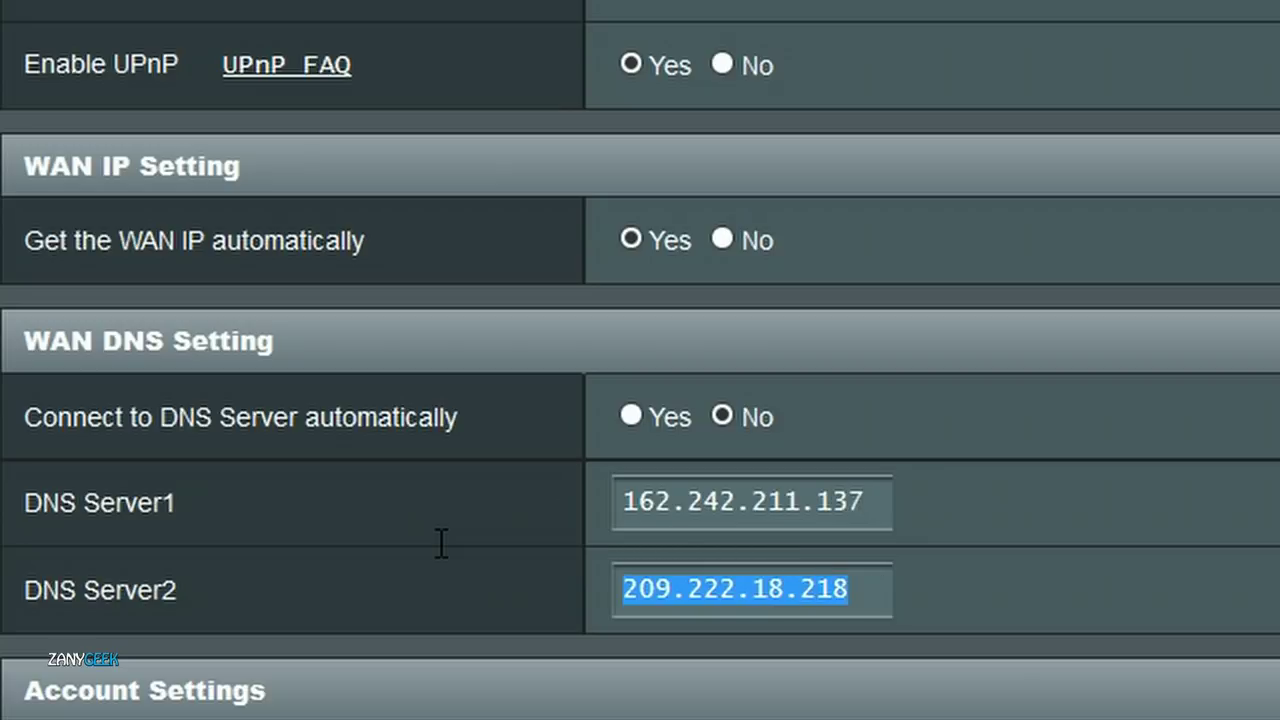
text(78)
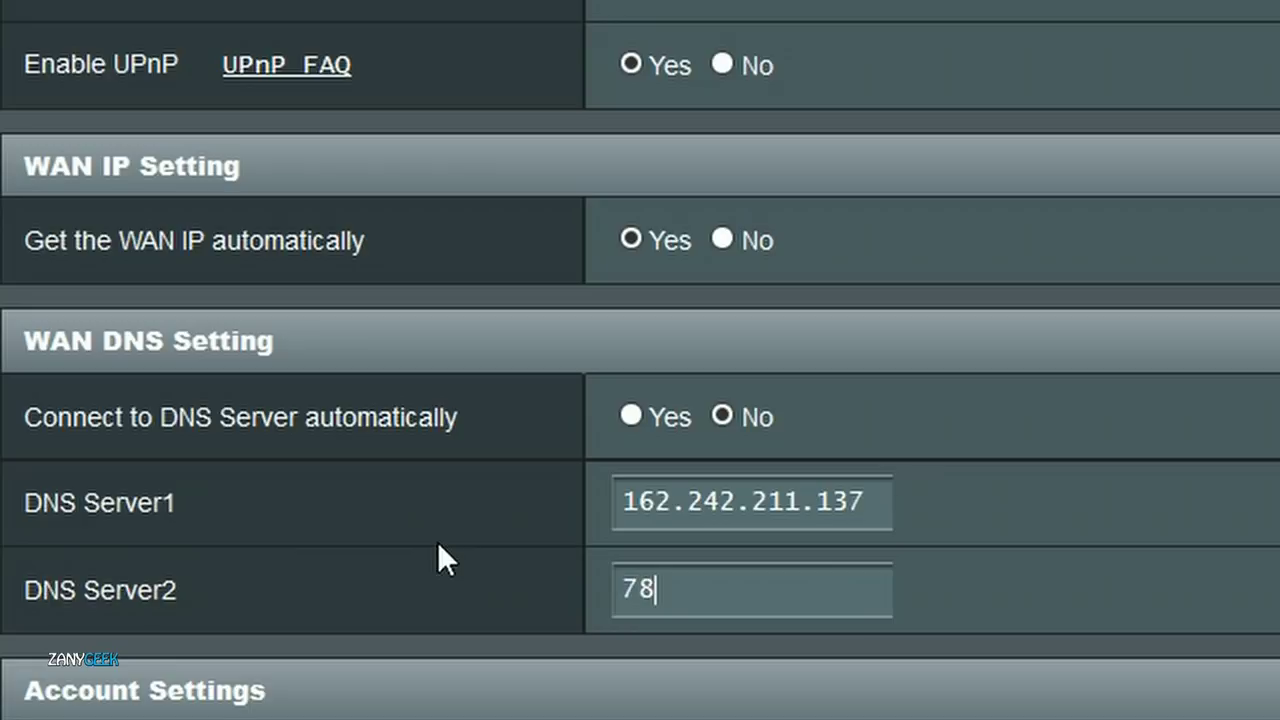
text(.46.2)
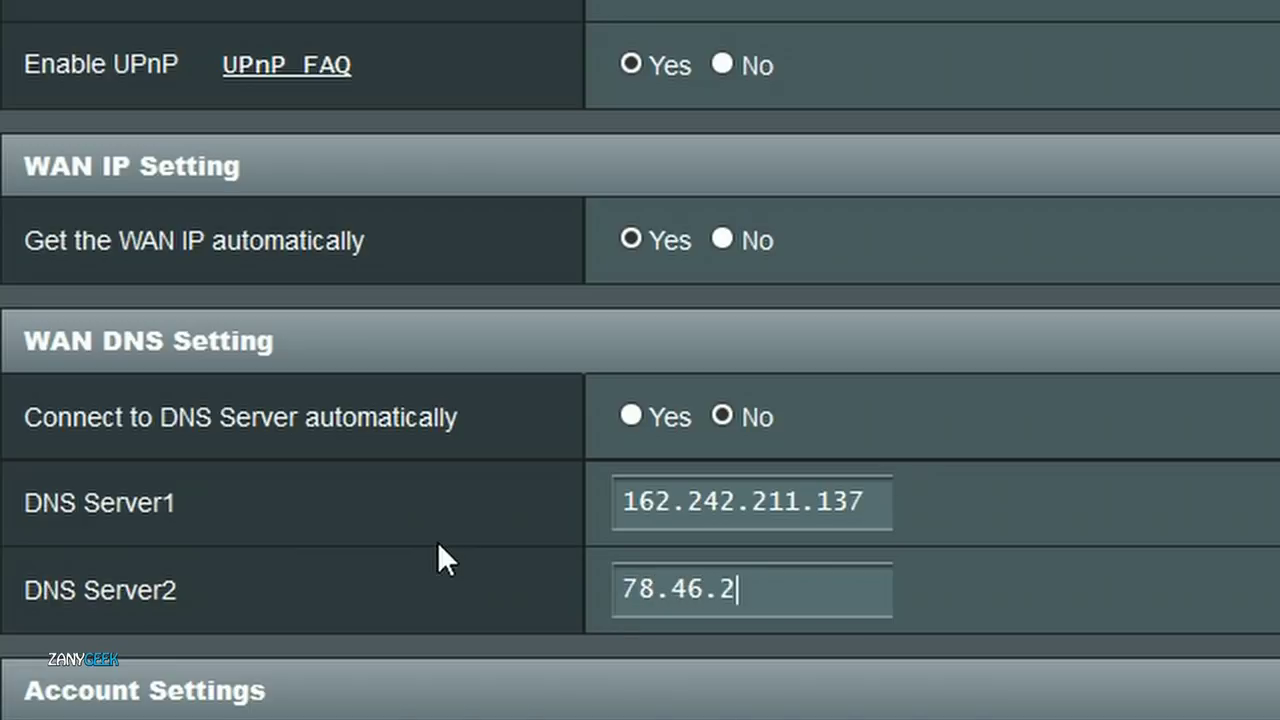
text(23.24)
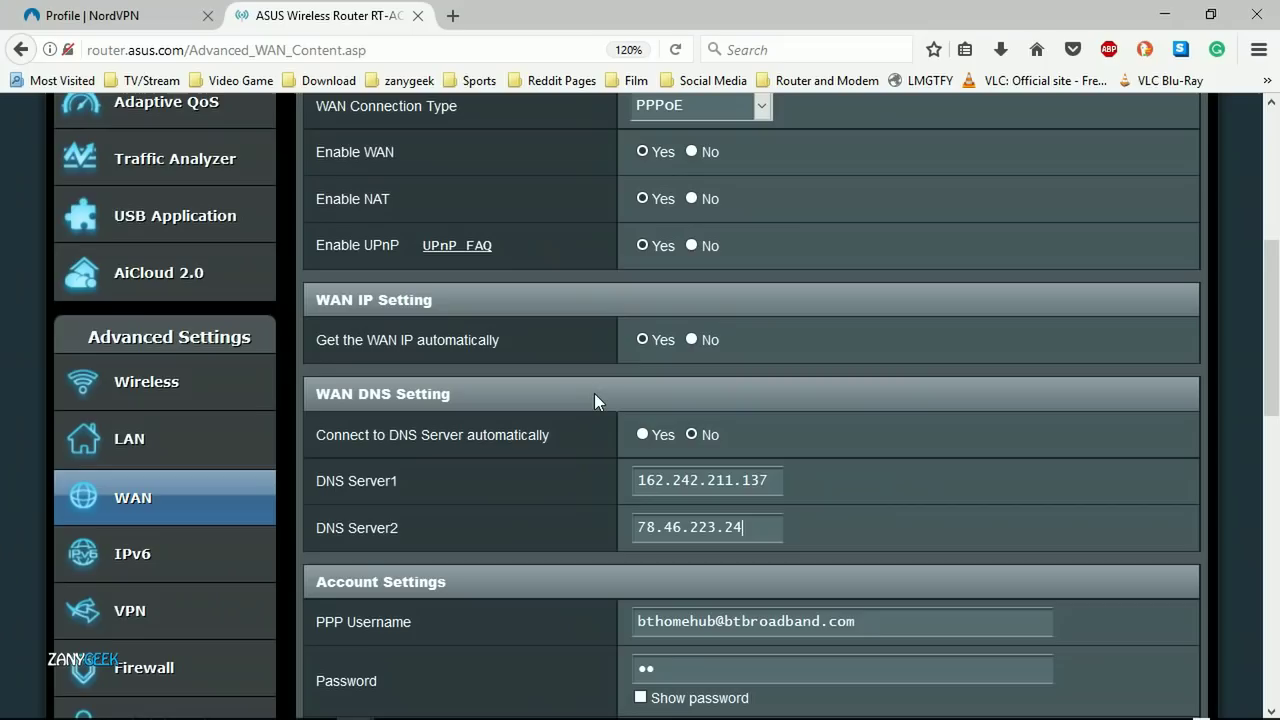
Apply the new WAN DNS settings.
scroll(541, 340, down, 1)
scroll(594, 393, down, 1)
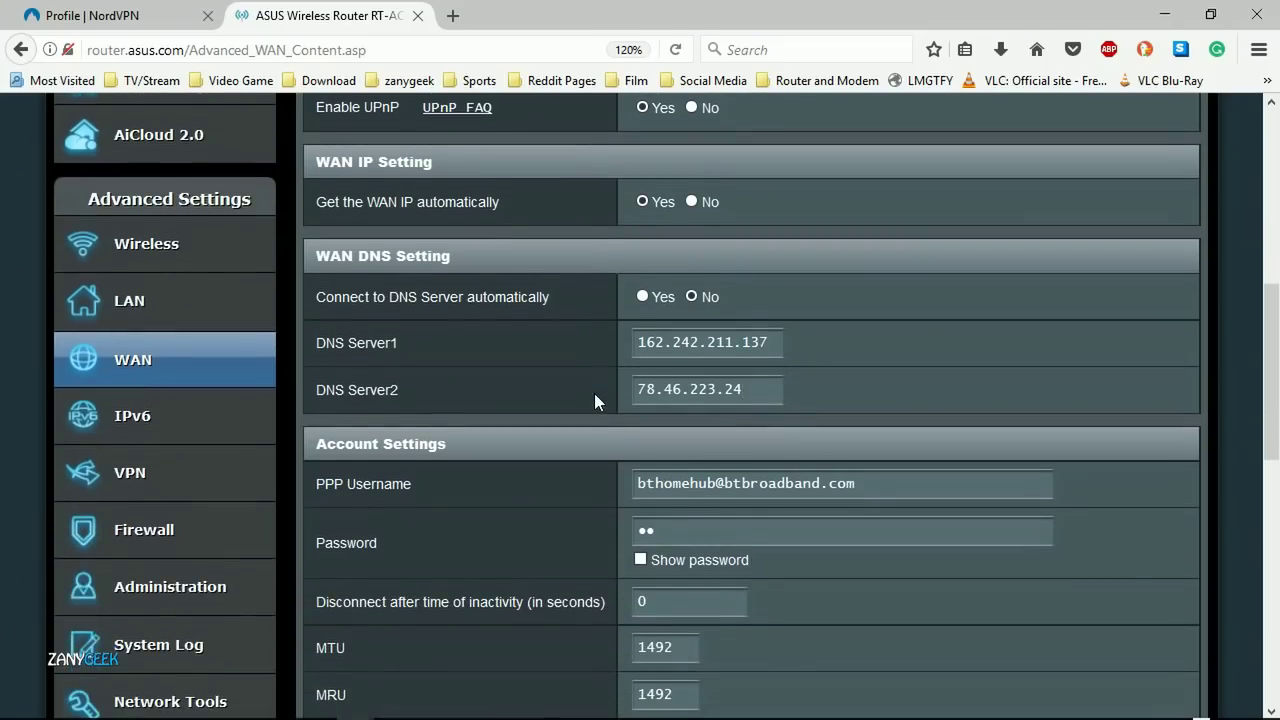
scroll(594, 393, down, 6)
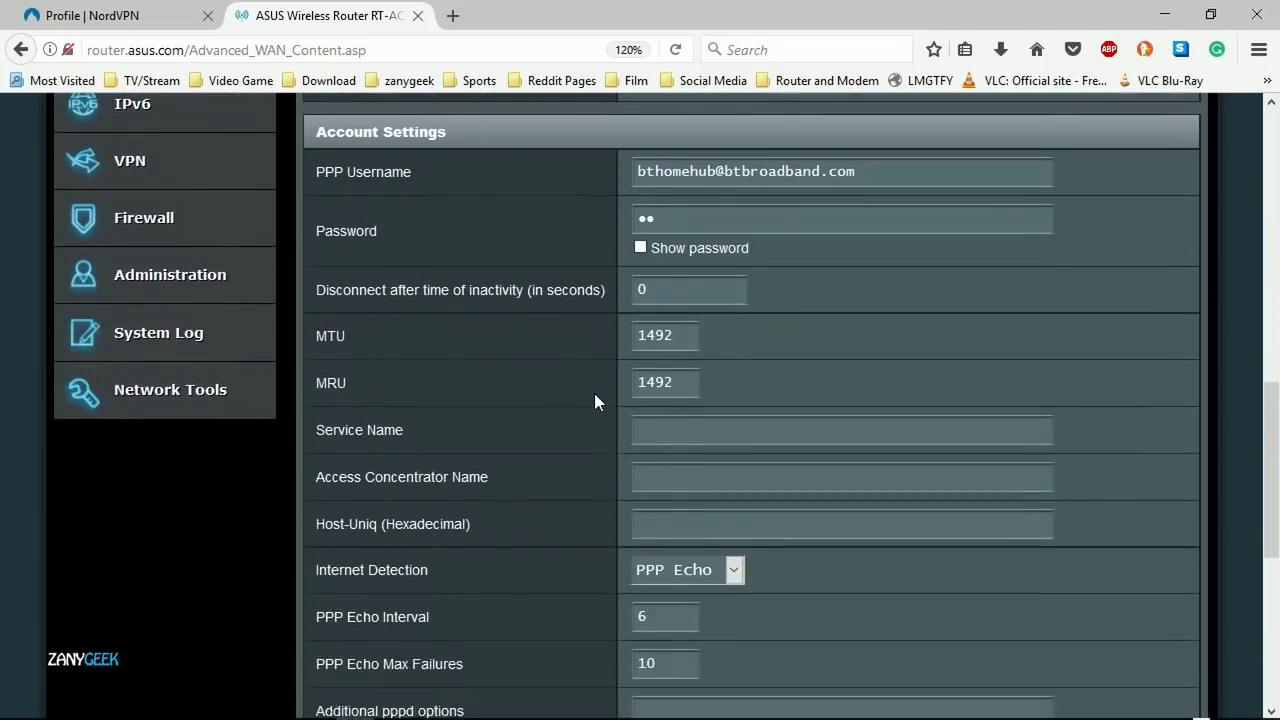
scroll(594, 393, down, 3)
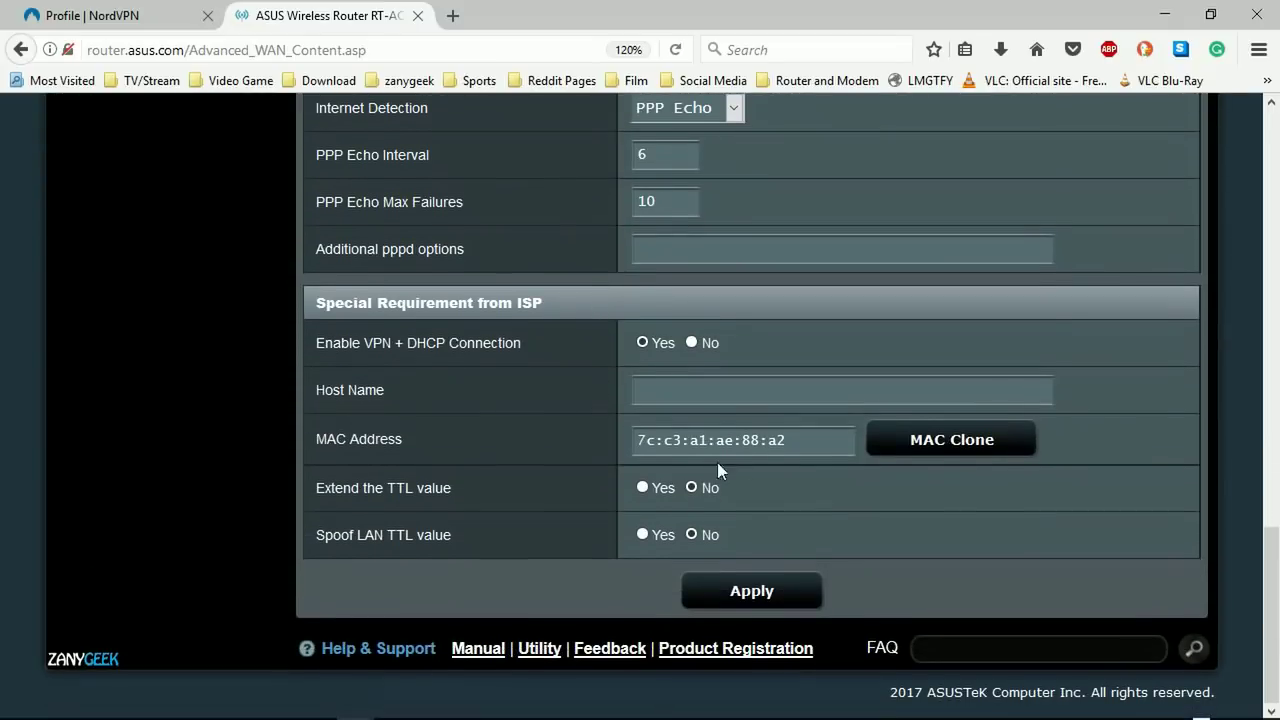
click(763, 594)
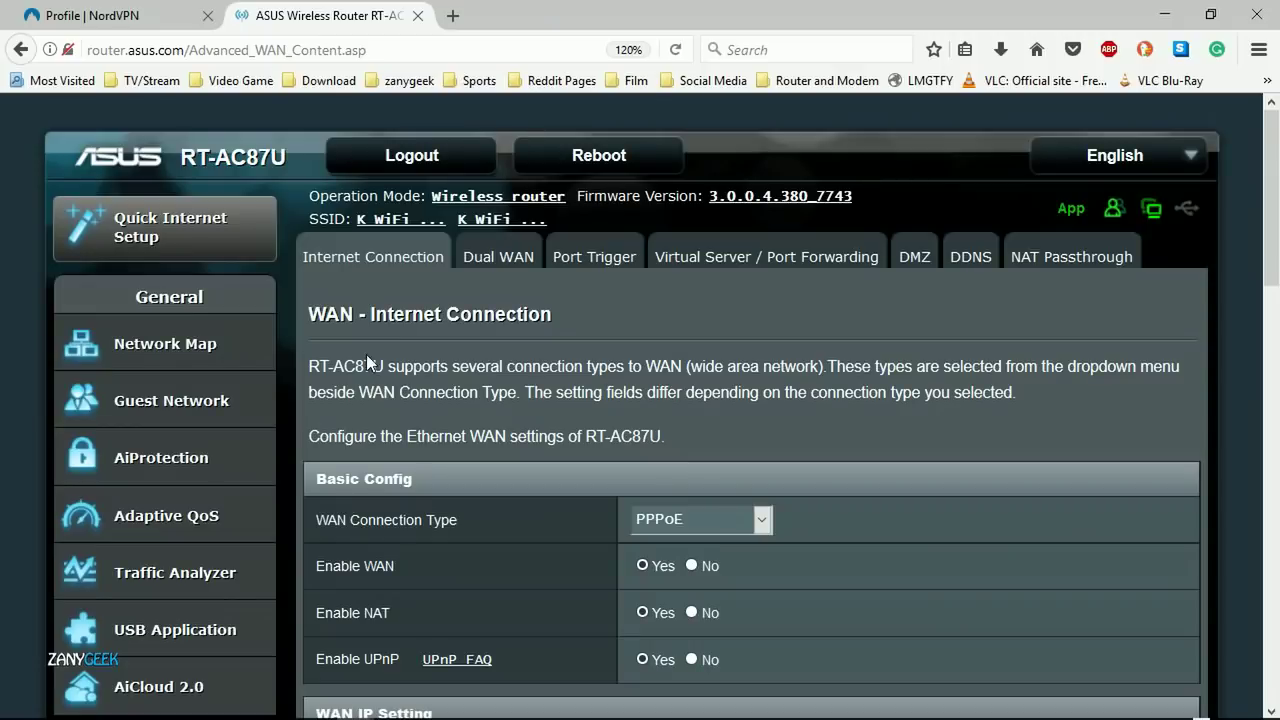
scroll(277, 411, down, 4)
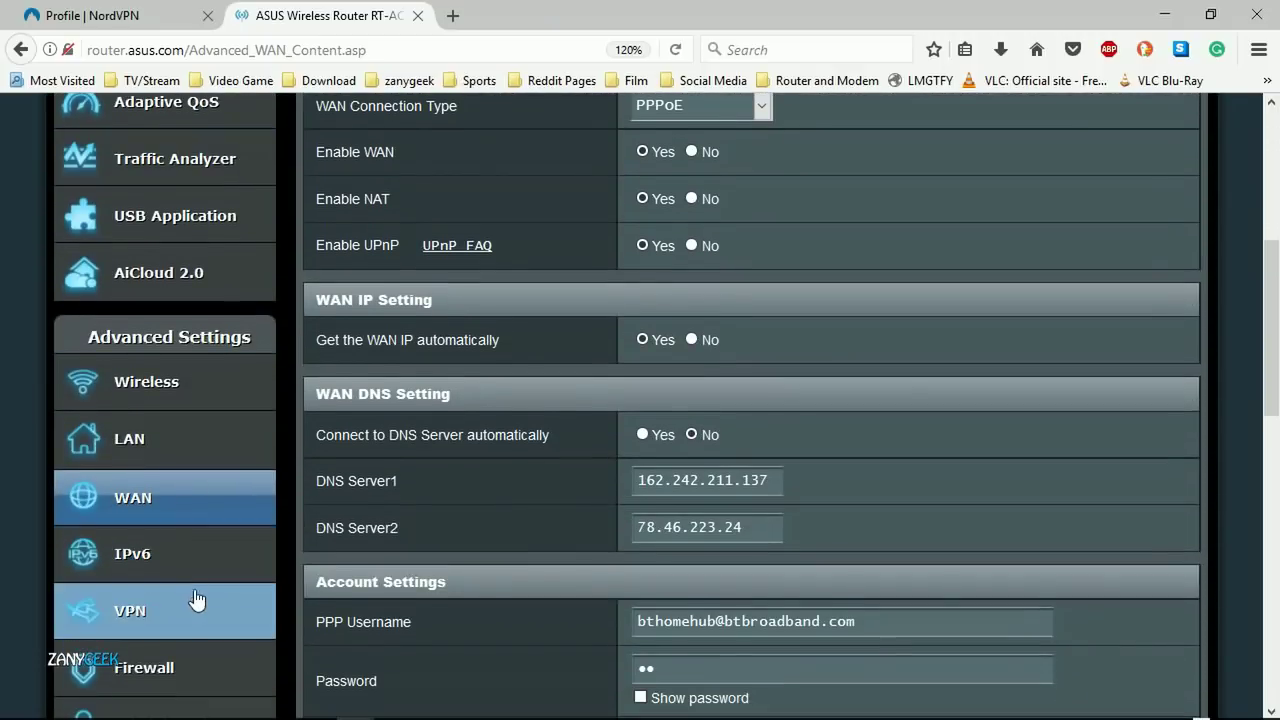
click(191, 607)
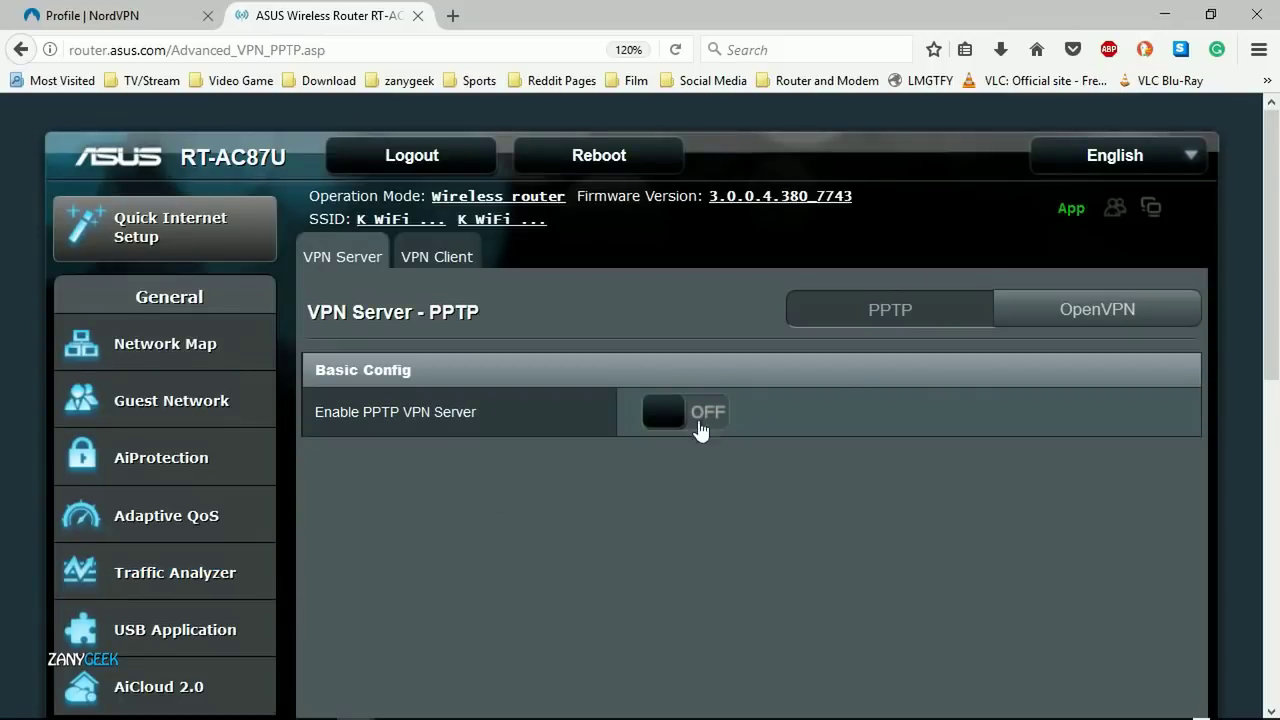
Activate the UK 131 NORD VPN UDP profile on the VPN Client tab.
click(414, 262)
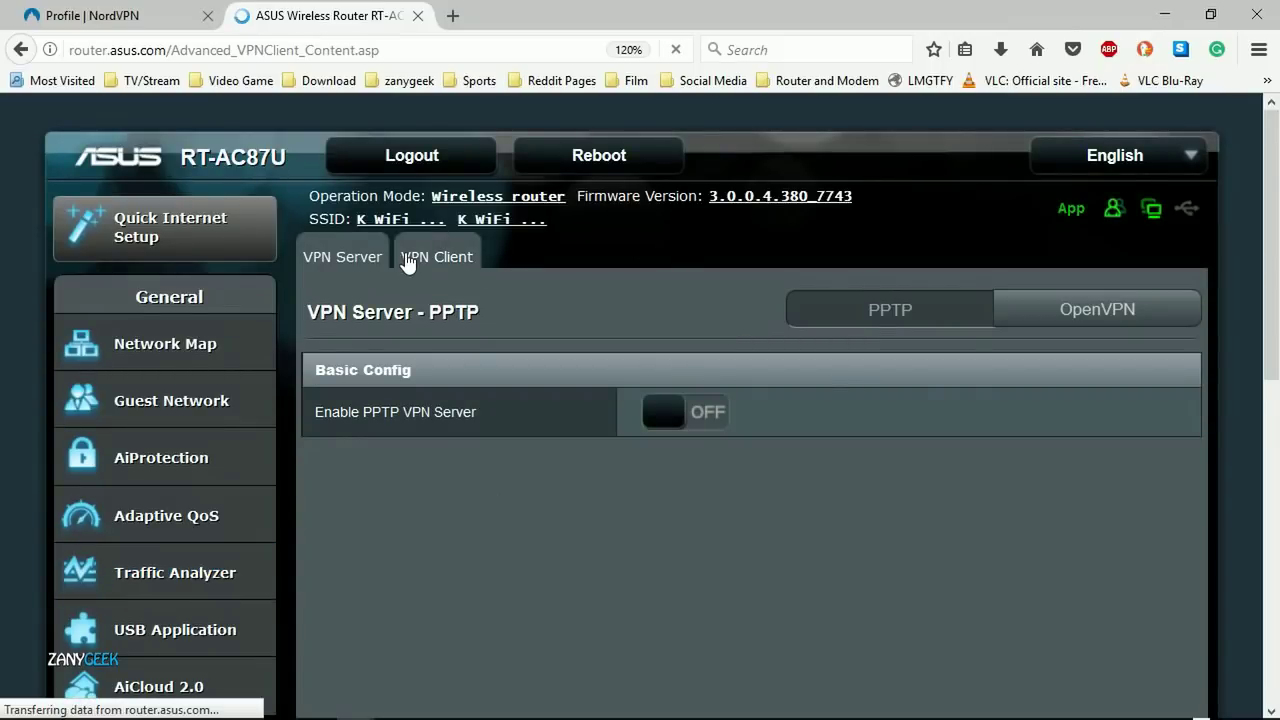
scroll(748, 360, down, 4)
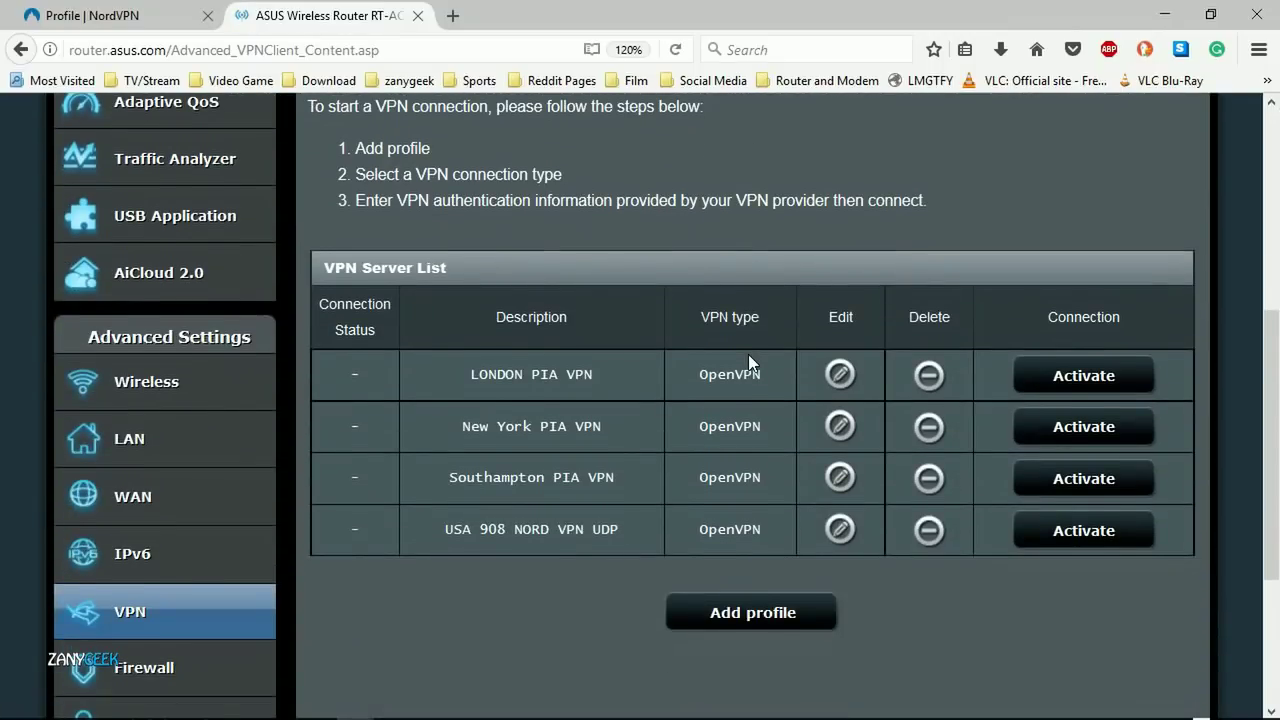
scroll(748, 363, down, 1)
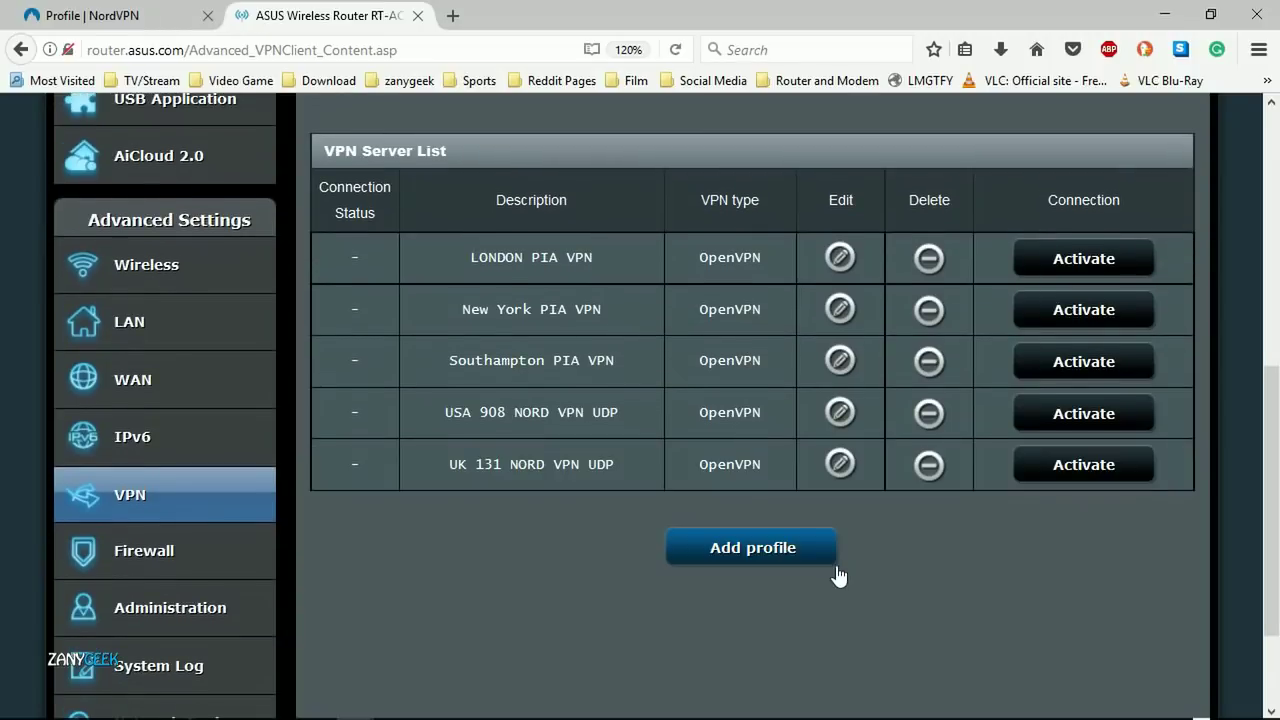
click(1083, 466)
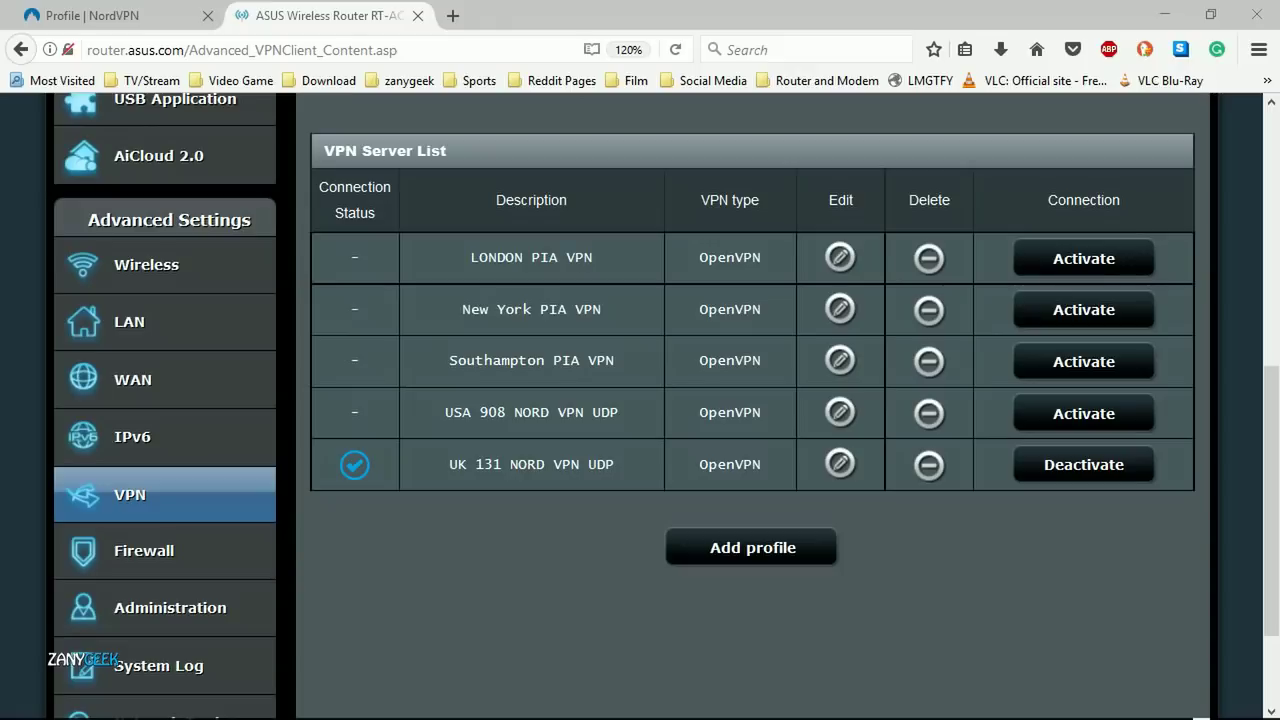
click(453, 16)
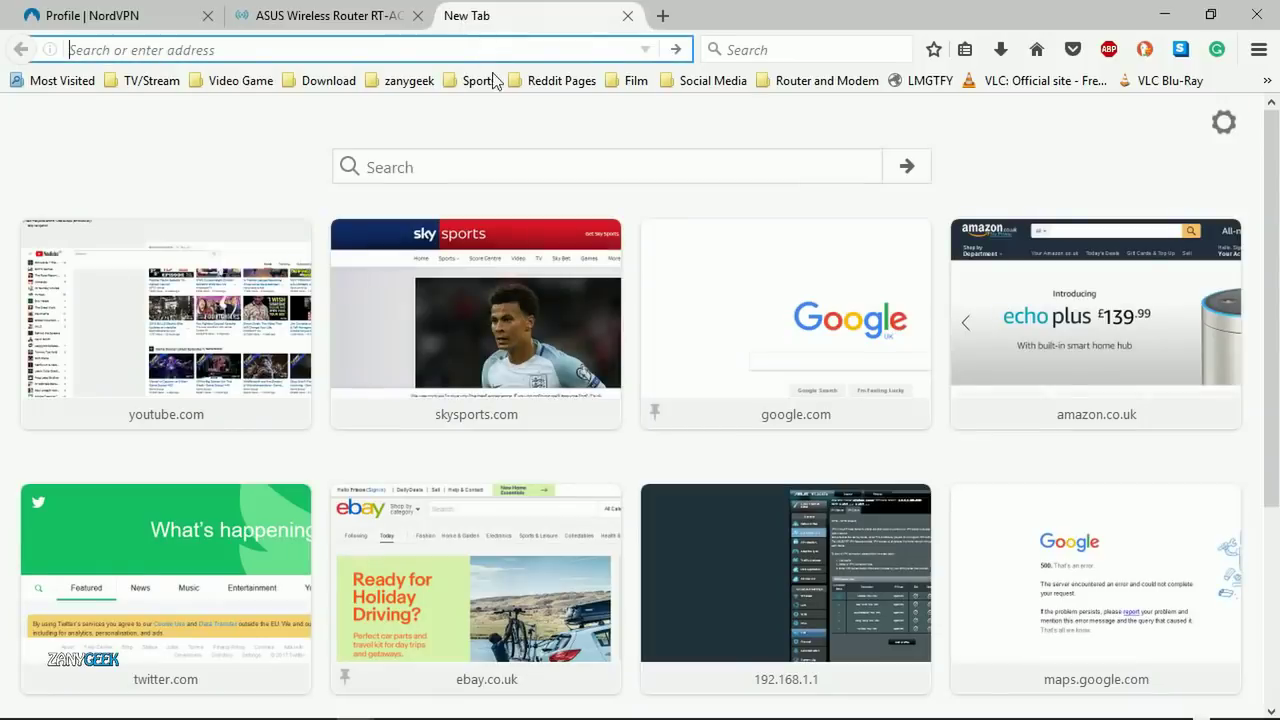
Run the dnsleak.com test and confirm no leak, with IP 185.195.201.86 in London, UK.
click(821, 80)
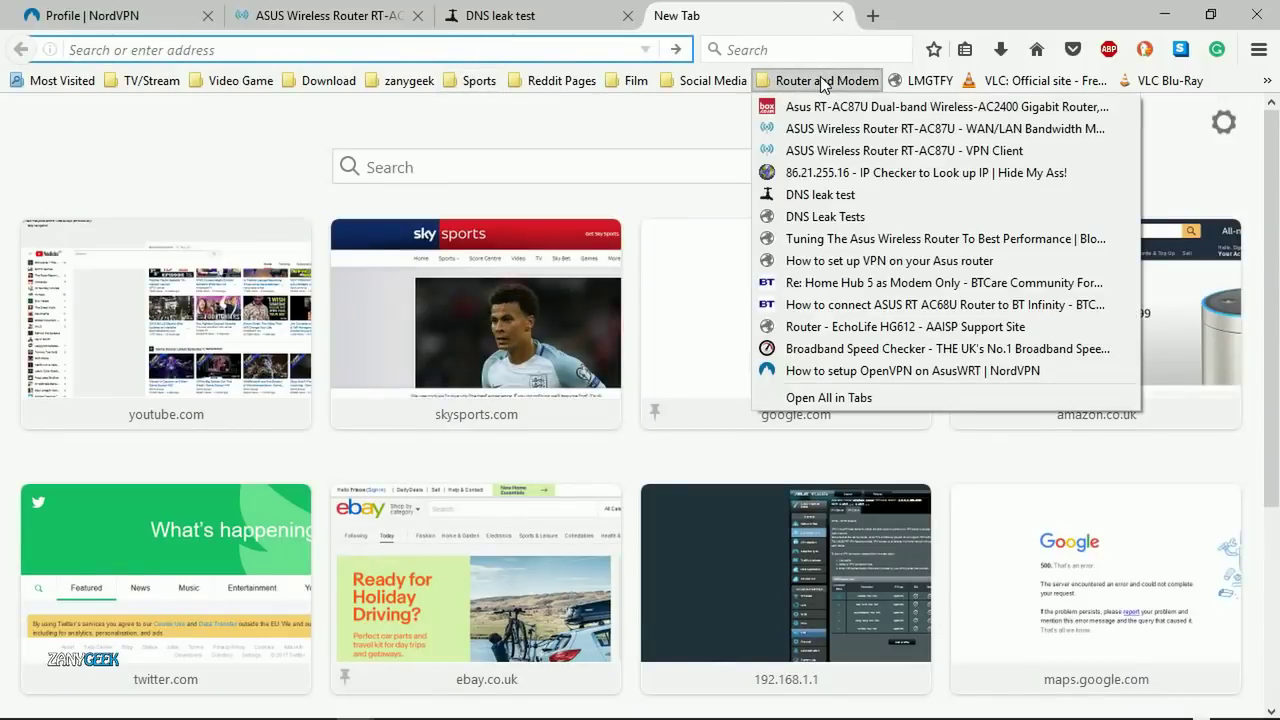
click(886, 217)
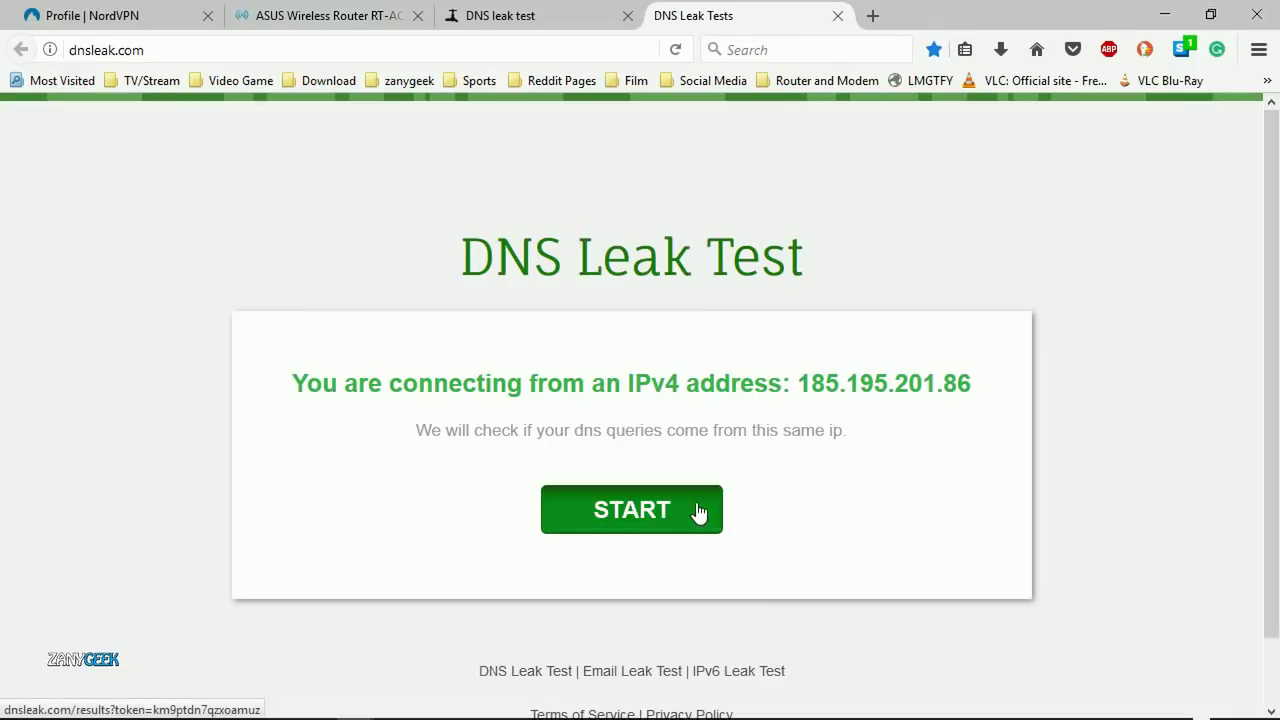
click(631, 508)
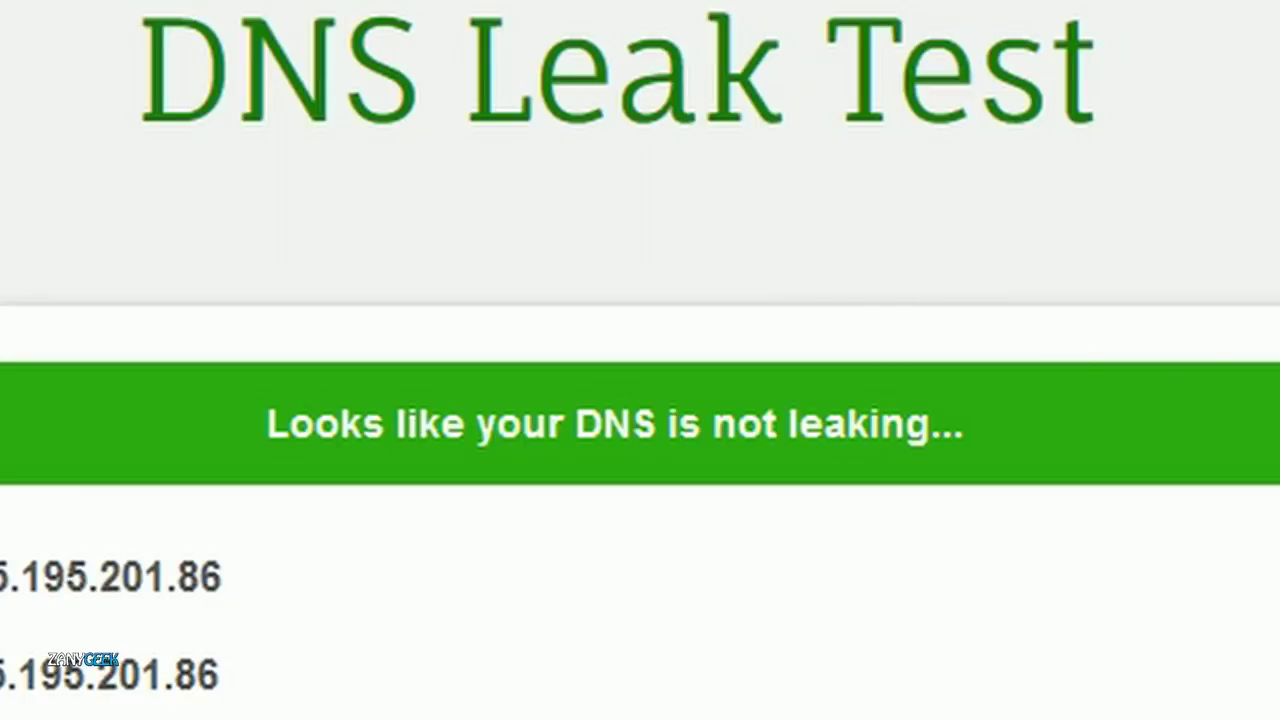
click(343, 20)
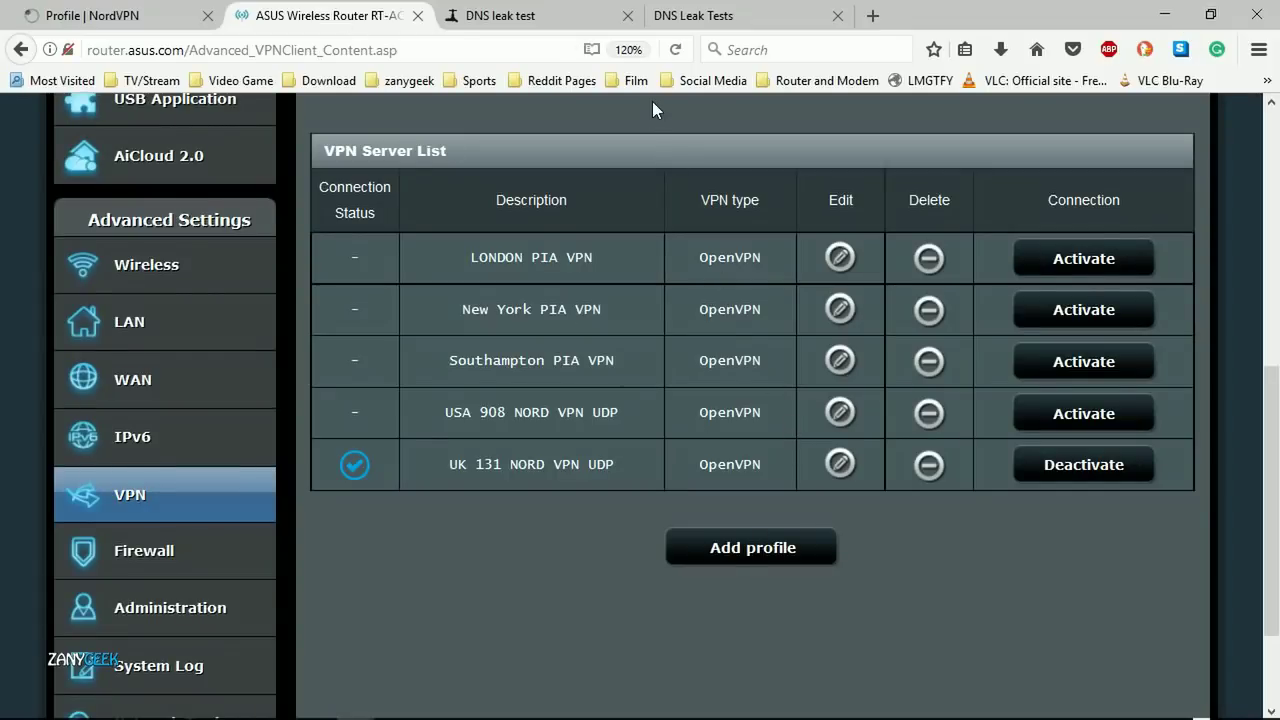
click(686, 20)
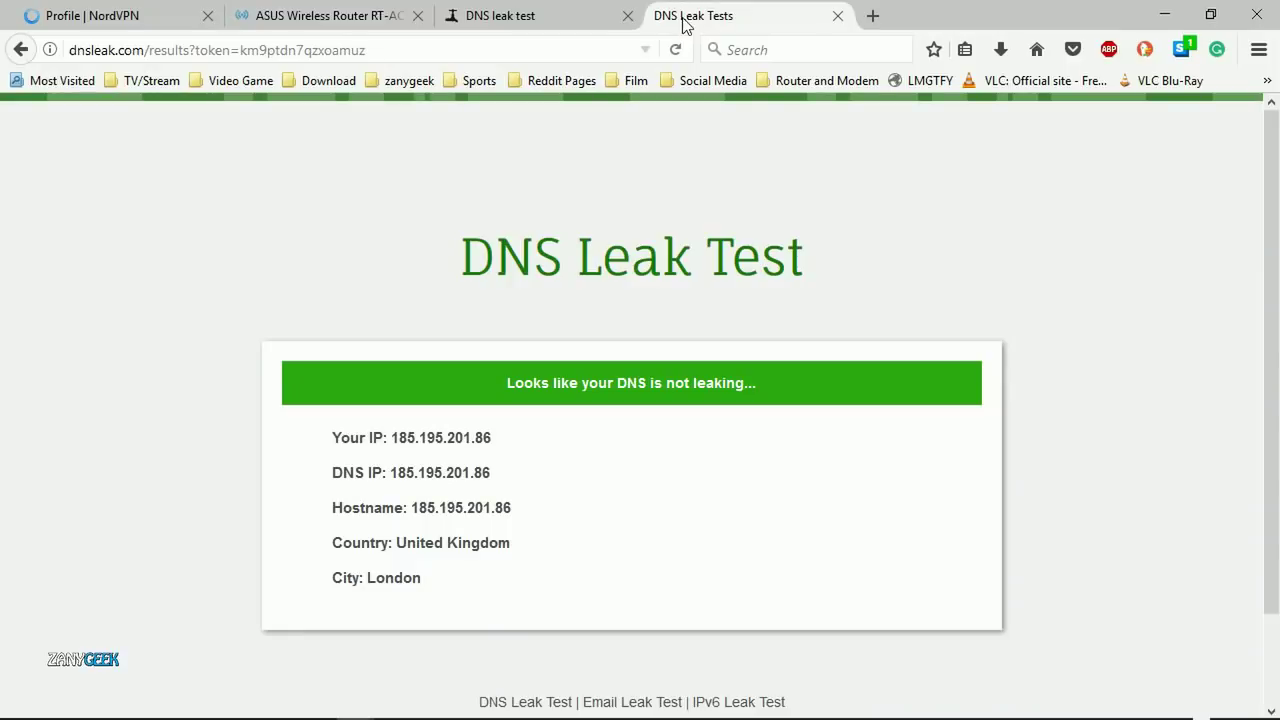